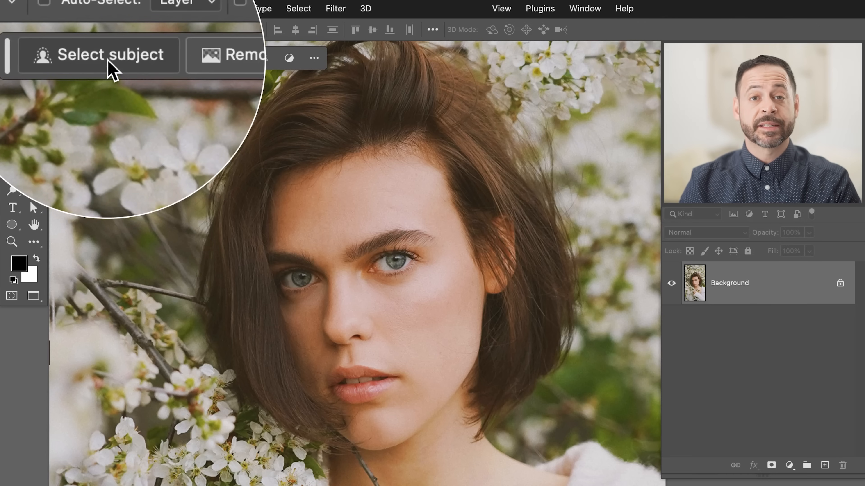
Step: Select the woman with Select Subject and add the missed blossoms and sweater area at the photo's lower left with the Lasso tool
left_click(108, 61)
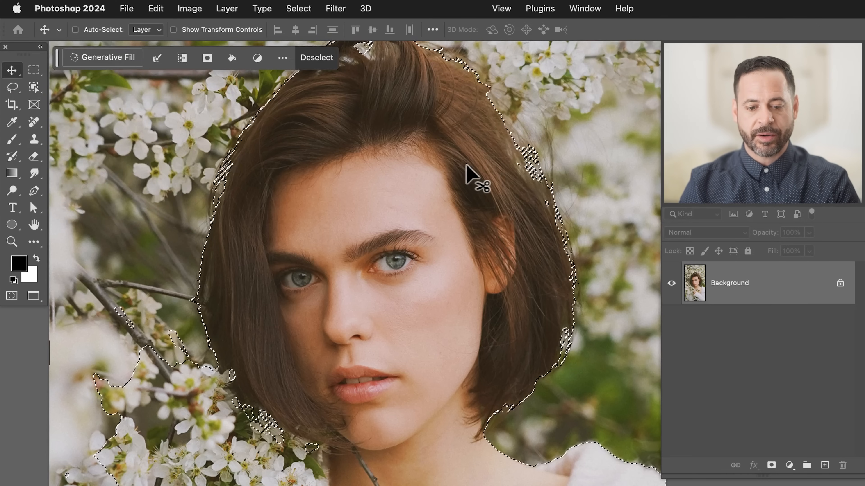
key("super+minus")
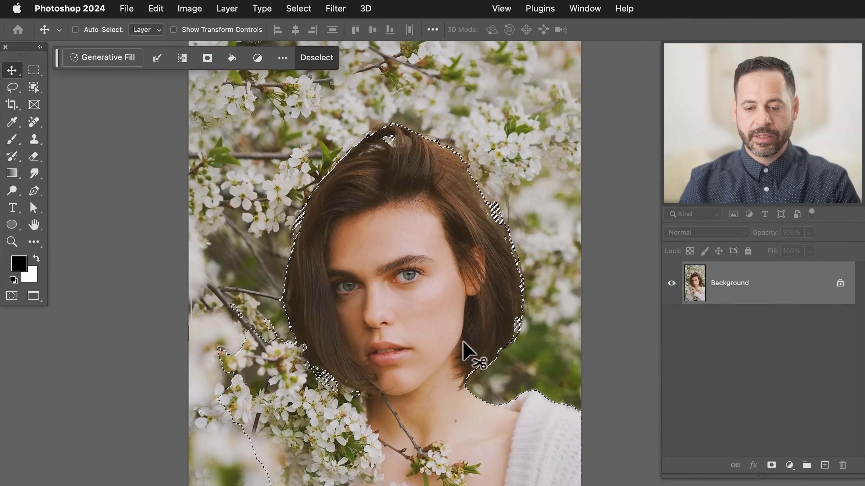
scroll(467, 351, "down", 10)
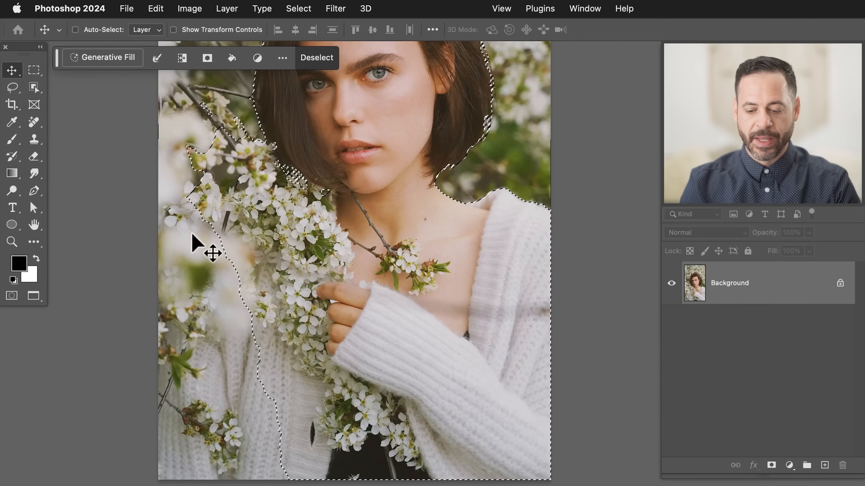
key("l")
mouse_move(198, 190)
left_mouse_down()
mouse_move(167, 202)
mouse_move(124, 255)
mouse_move(146, 477)
left_mouse_up()
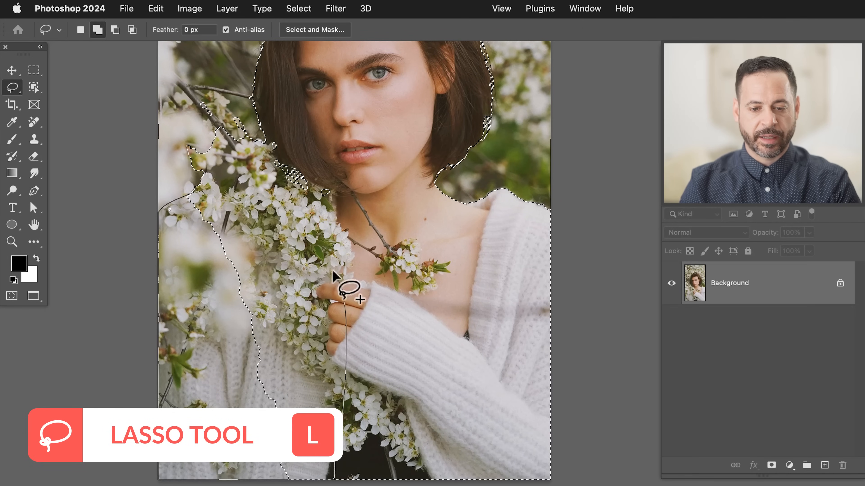
scroll(276, 225, "up", 5)
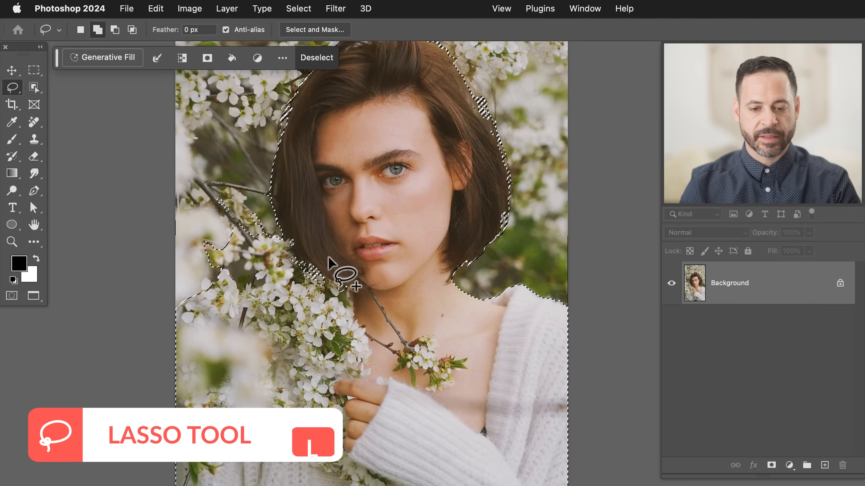
scroll(333, 209, "up", 5)
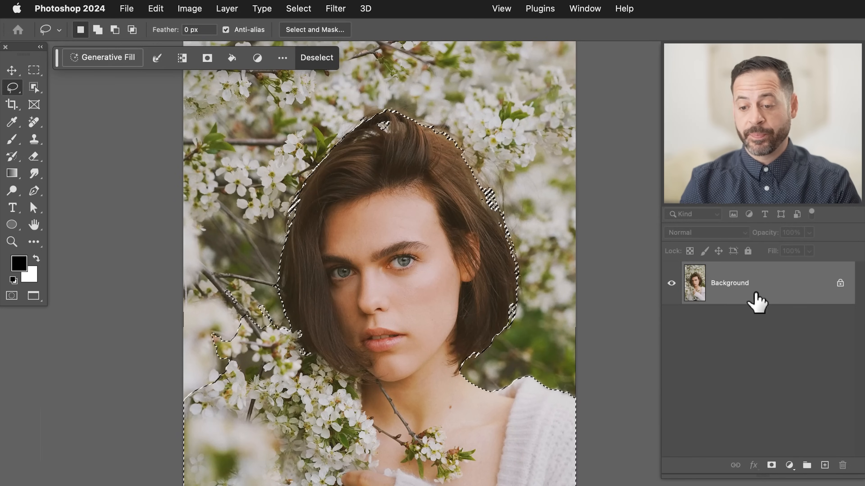
Step: Copy the selected woman to a new layer named Subject and check the cut-out by briefly hiding the Background layer
left_click_drag(753, 300, 754, 301)
key("super+j")
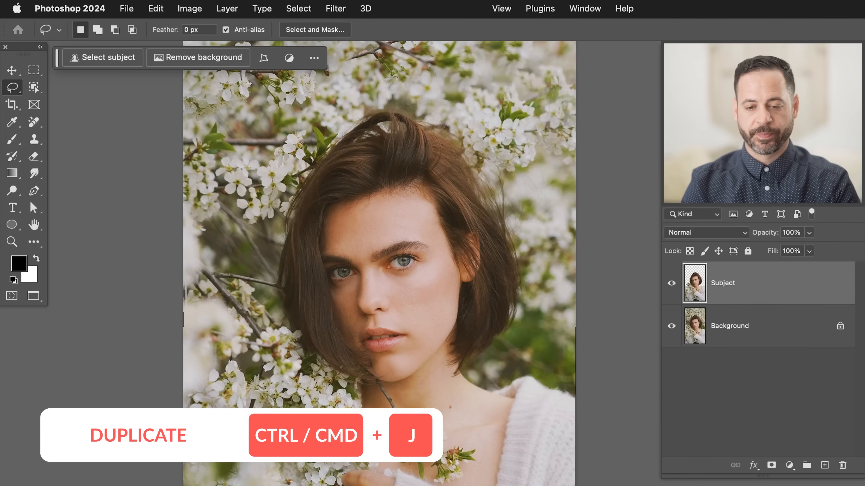
left_click(671, 326)
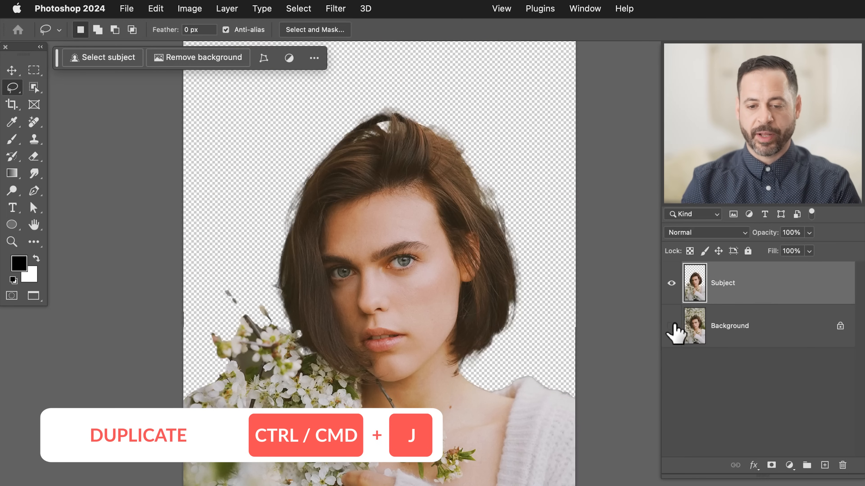
left_click(671, 326)
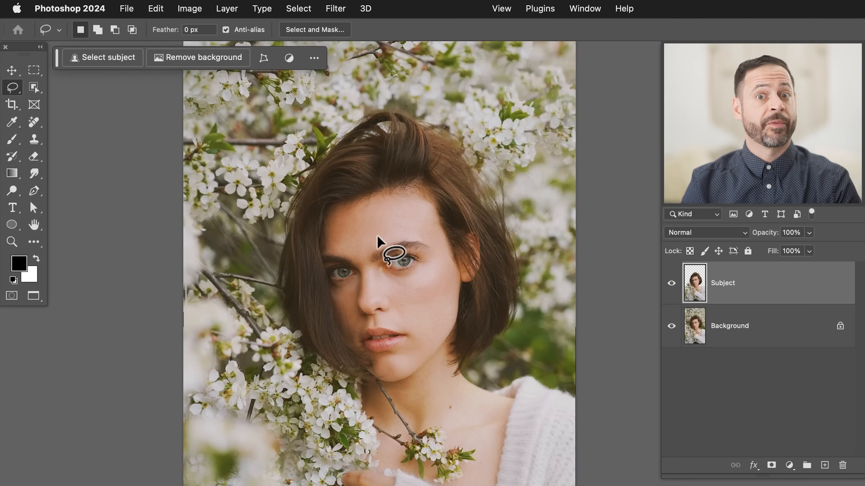
Step: Lasso the slanted upper petal of the blossom above the index finger on the Background layer and copy it to its own layer
key("super+plus")
key("super+plus")
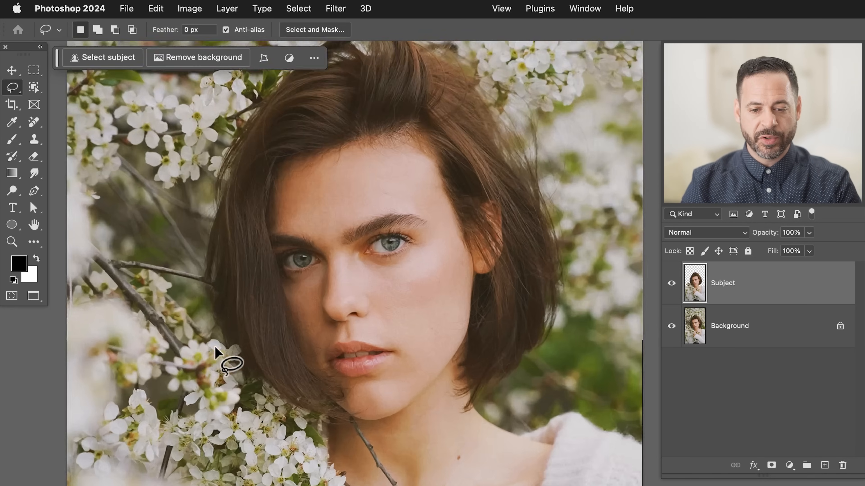
scroll(215, 346, "down", 3)
scroll(215, 347, "left", 4)
scroll(259, 305, "down", 5)
scroll(260, 305, "right", 2)
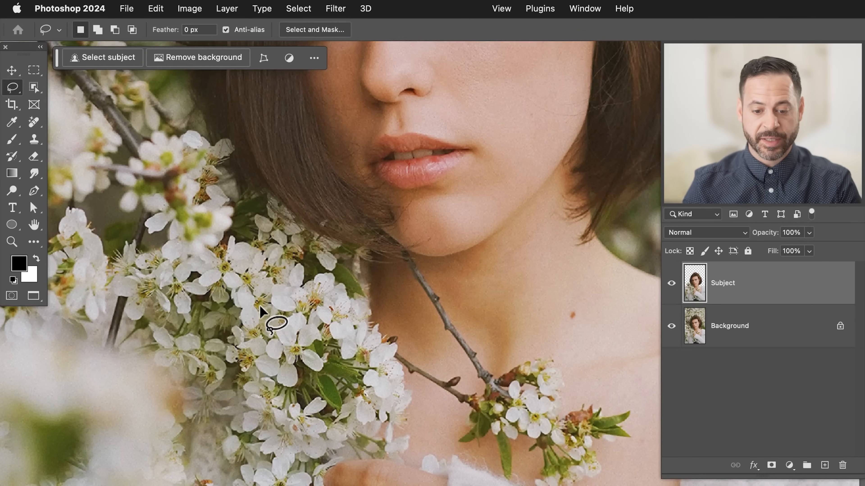
scroll(259, 305, "down", 6)
key("super+plus")
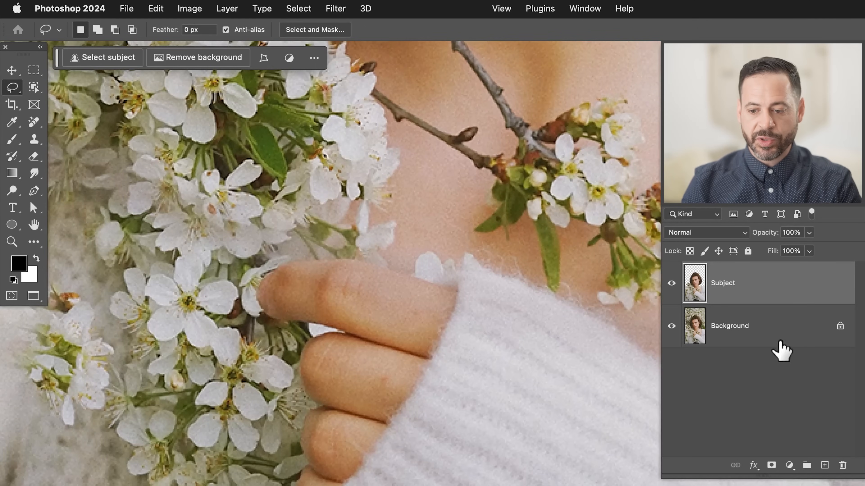
left_click(757, 329)
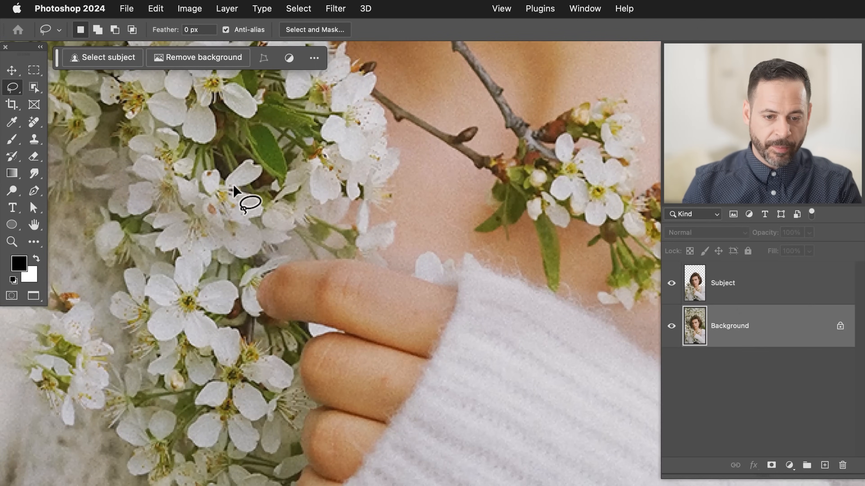
scroll(233, 184, "up", 4)
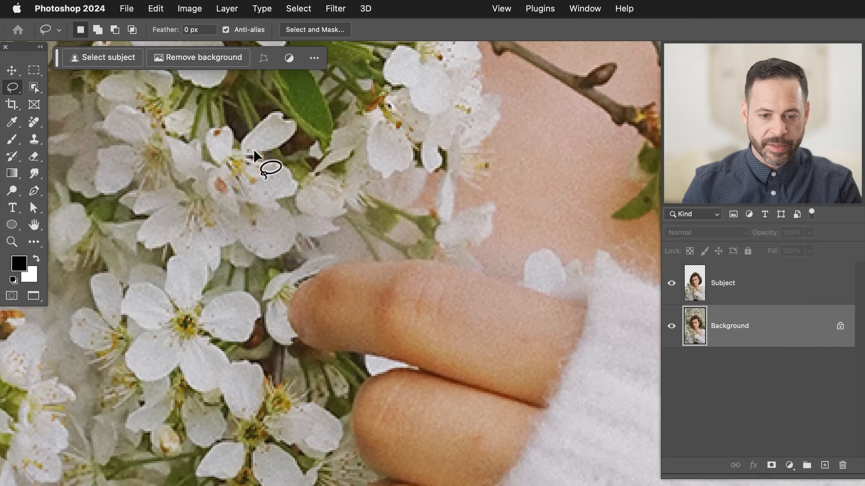
mouse_move(253, 155)
left_mouse_down()
mouse_move(286, 143)
mouse_move(257, 146)
mouse_move(273, 141)
left_mouse_up()
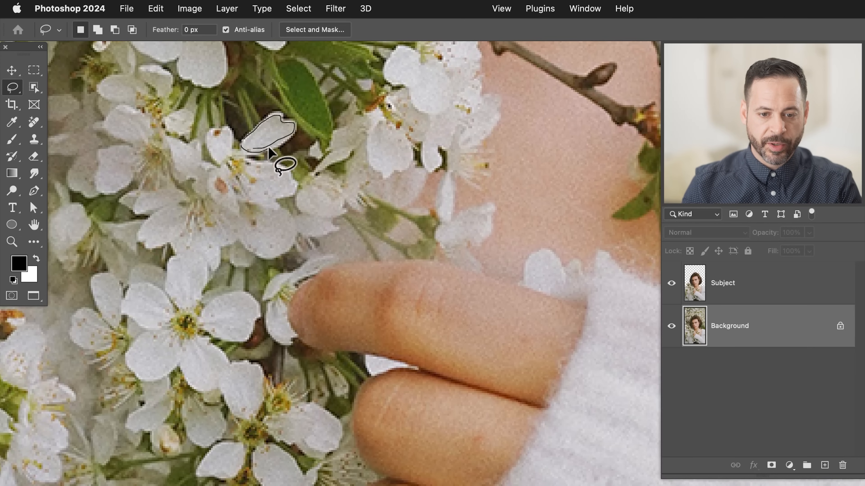
left_click_drag(286, 140, 283, 138)
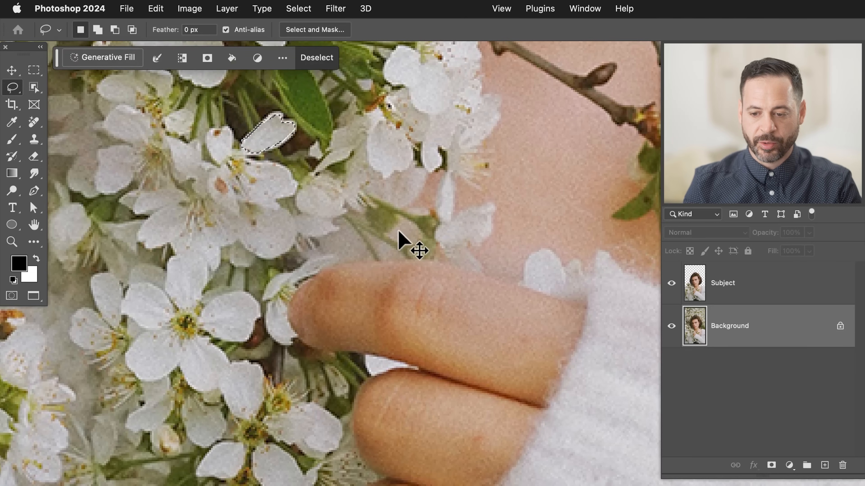
key("super+j")
Step: Lasso the right petal of the open blossom beside the index finger and copy it from the Background to a new layer
left_click_drag(200, 319, 201, 318)
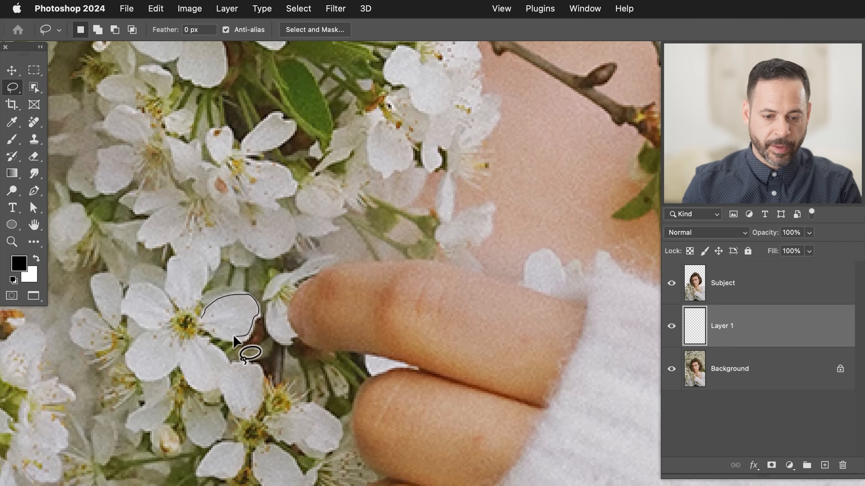
left_click_drag(200, 321, 200, 321)
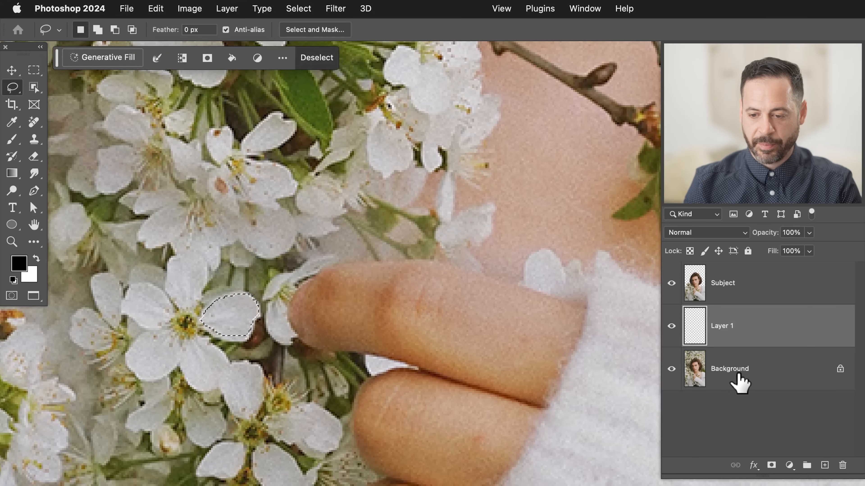
left_click(735, 379)
key("super+shift+alt+n")
key("super+d")
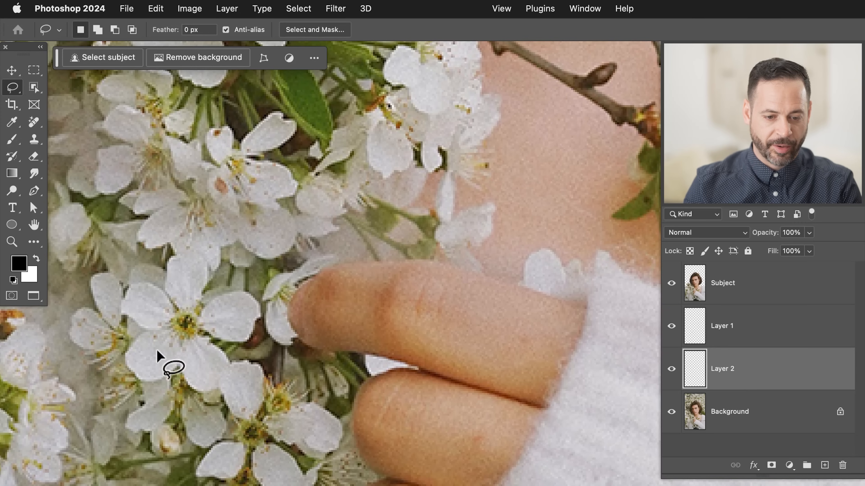
Step: Lasso the lower-left petal of the same open blossom and copy it from the Background to a new layer
left_click_drag(170, 332, 170, 332)
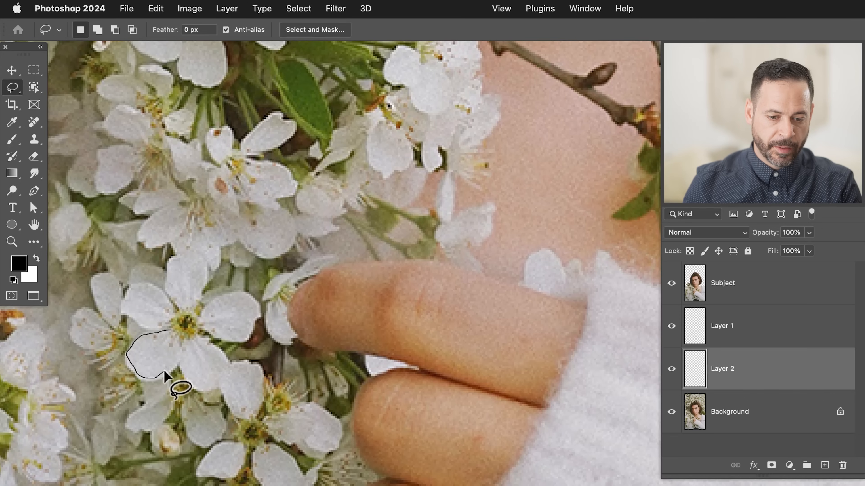
left_click_drag(182, 349, 183, 347)
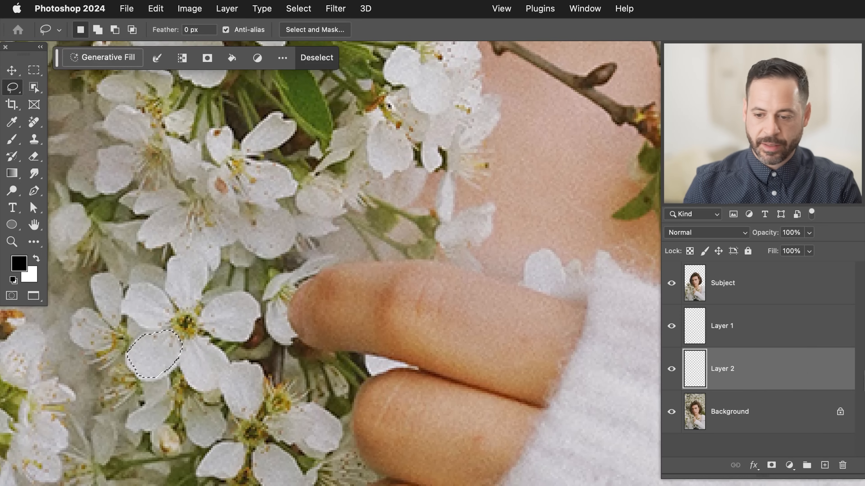
left_click(754, 411)
key("ctrl+j")
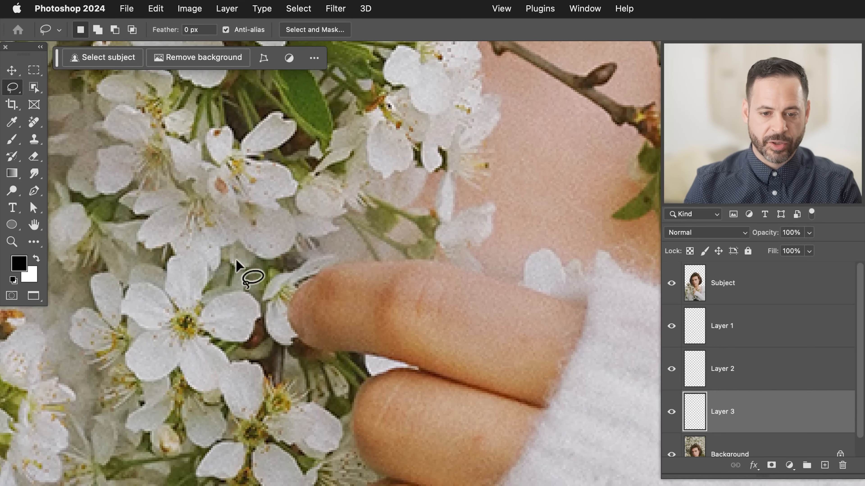
Step: Lasso the lower-left petal of the blossom beside the lower fingers and copy it from the Background to a new layer
scroll(214, 241, "down", 5)
scroll(214, 242, "left", 5)
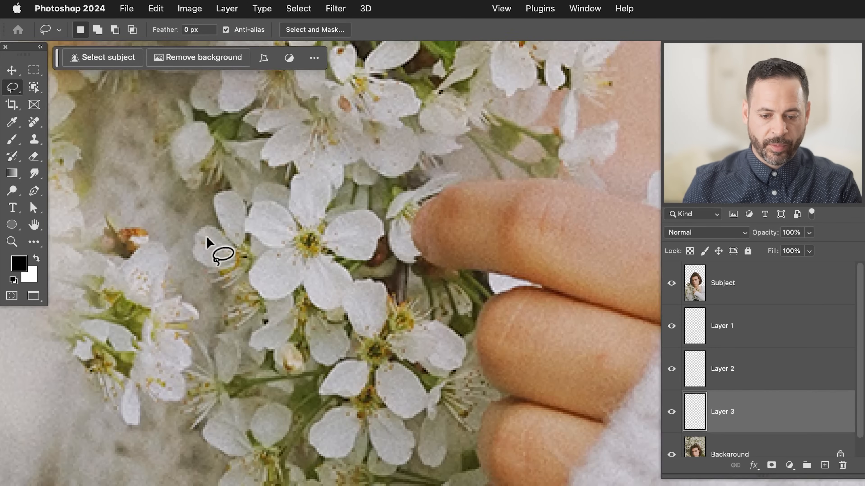
left_click_drag(353, 413, 354, 410)
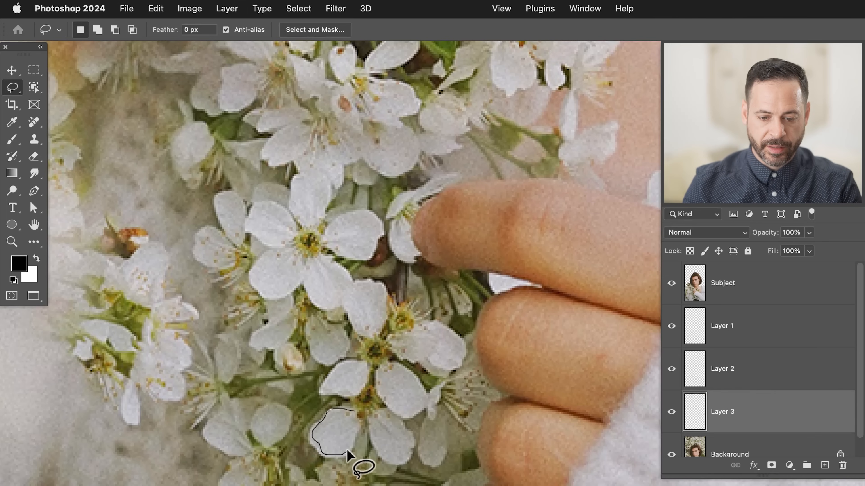
left_click_drag(357, 414, 355, 415)
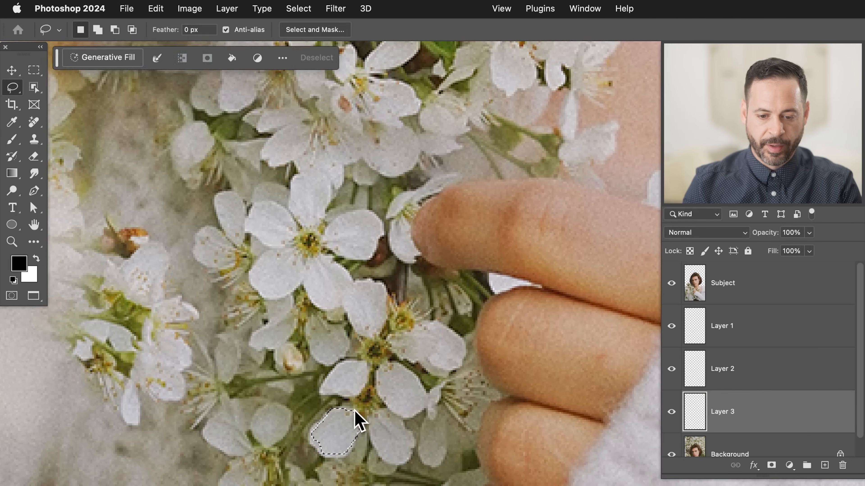
left_click(762, 453)
key("super+j")
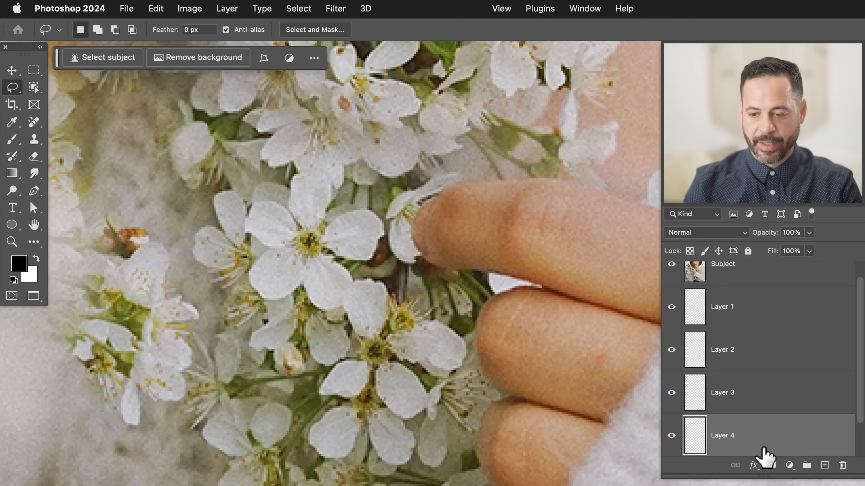
Step: Hide the Background and Subject layers so only the four cut-out petals are displayed
scroll(544, 327, "down", 2)
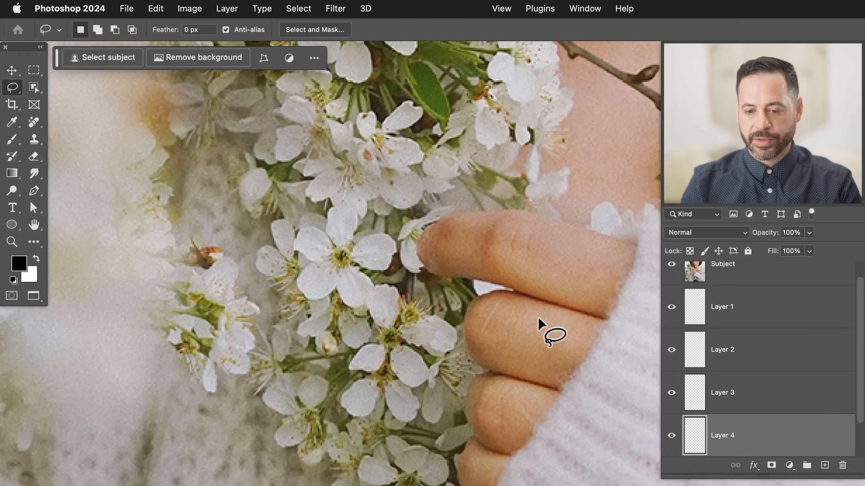
scroll(538, 323, "right", 3)
scroll(682, 363, "down", 1)
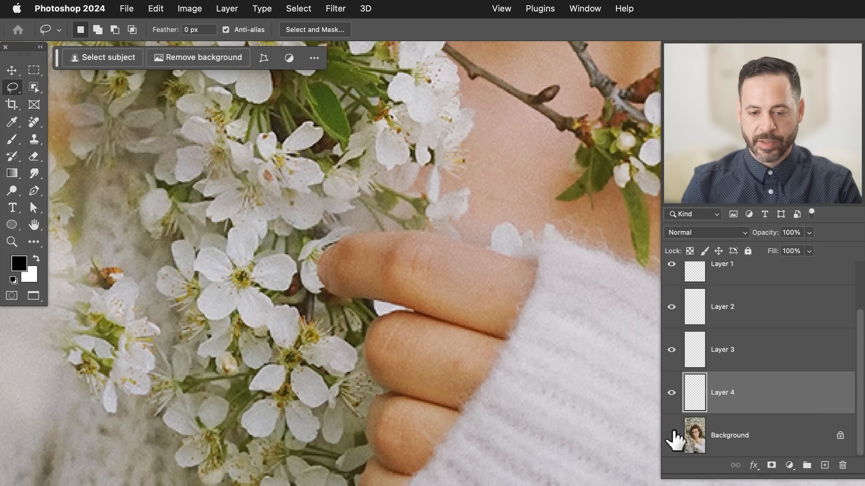
scroll(673, 440, "up", 2)
left_click(671, 283)
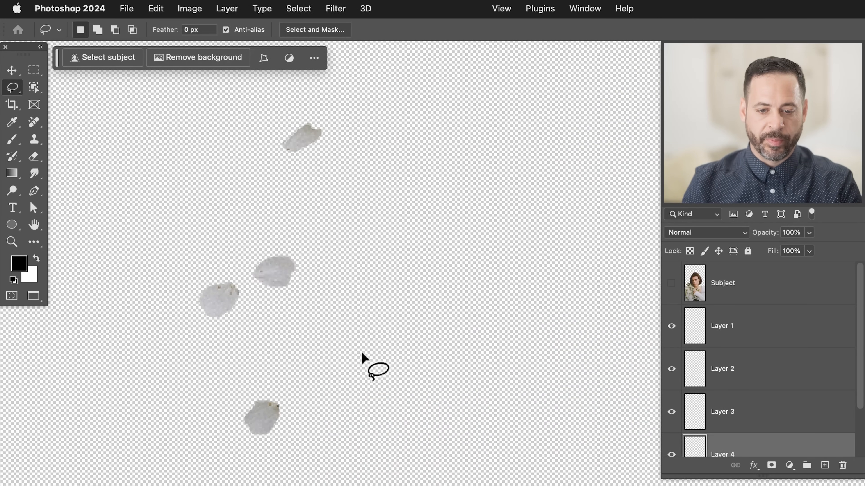
scroll(432, 354, "down", 2)
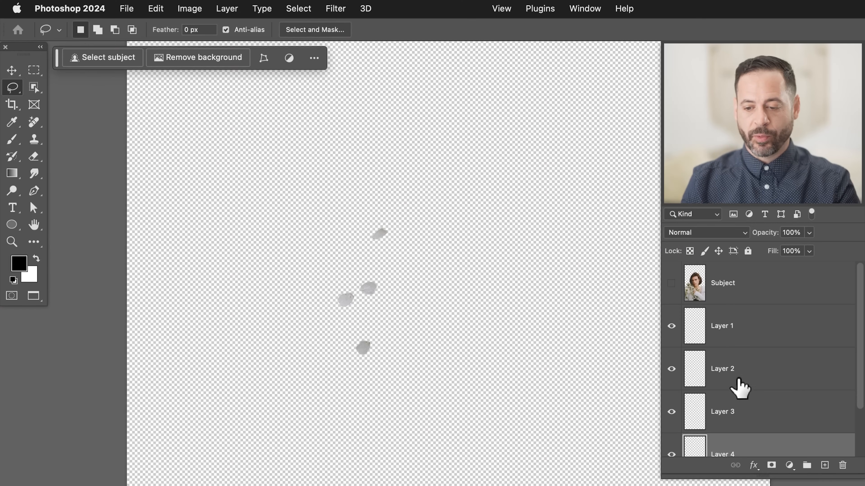
Step: Spread the petals on Layer 1, Layer 2, Layer 3 and Layer 4 farther apart on the canvas with the Move tool
left_click(737, 331)
scroll(737, 331, "down", 1)
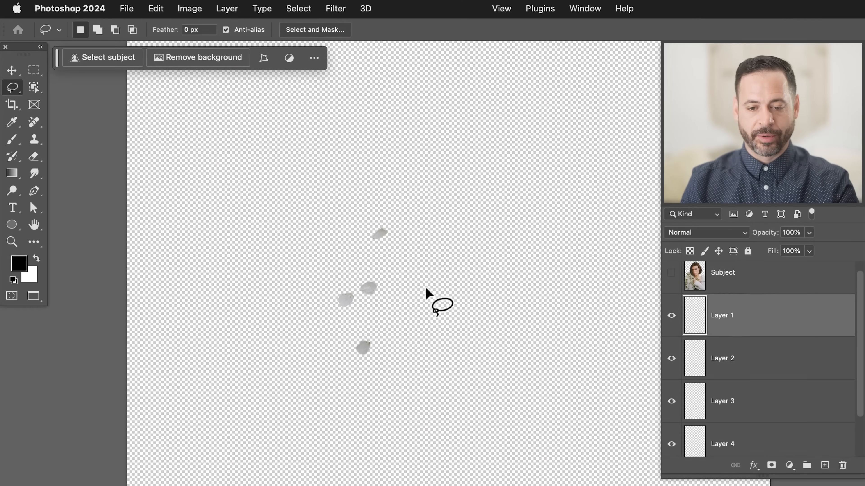
key("v")
left_click(692, 337)
left_click(718, 330)
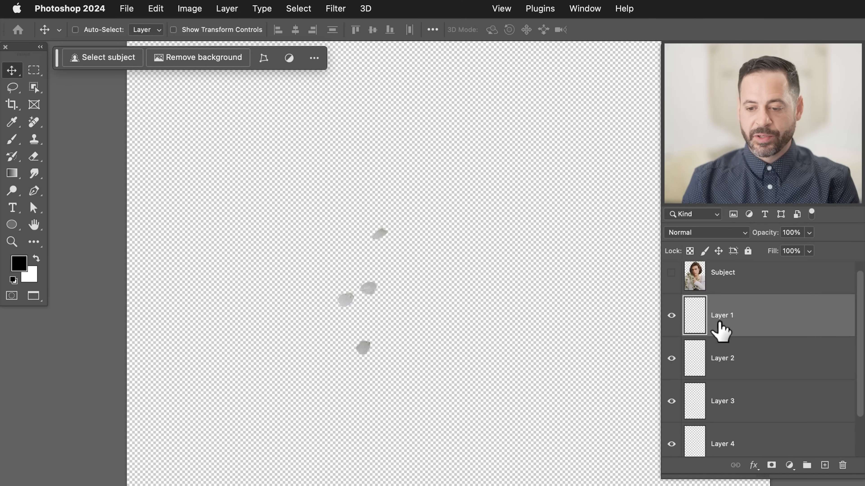
left_click_drag(444, 296, 475, 229)
left_click(718, 385)
left_click_drag(510, 322, 560, 287)
left_click(729, 405)
left_click_drag(514, 371, 504, 390)
left_click(720, 441)
left_click_drag(421, 359, 459, 421)
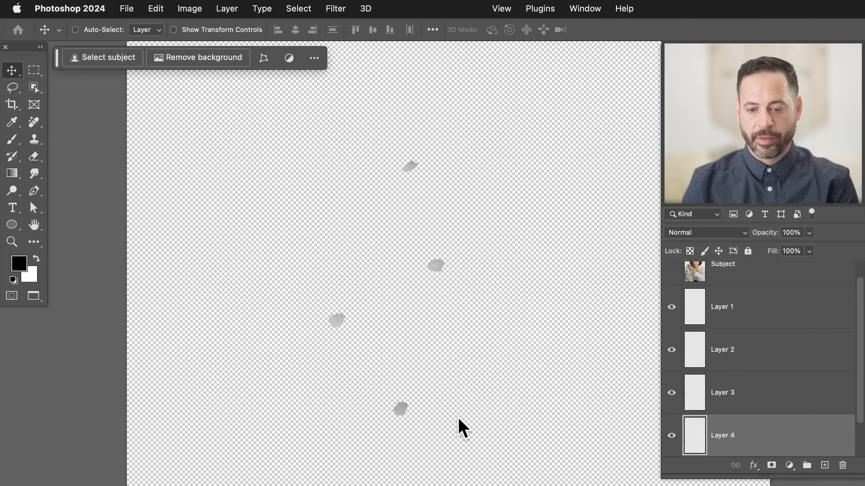
Step: Group the four petal layers, Layer 1 through Layer 4, together
left_click(744, 307, "shift")
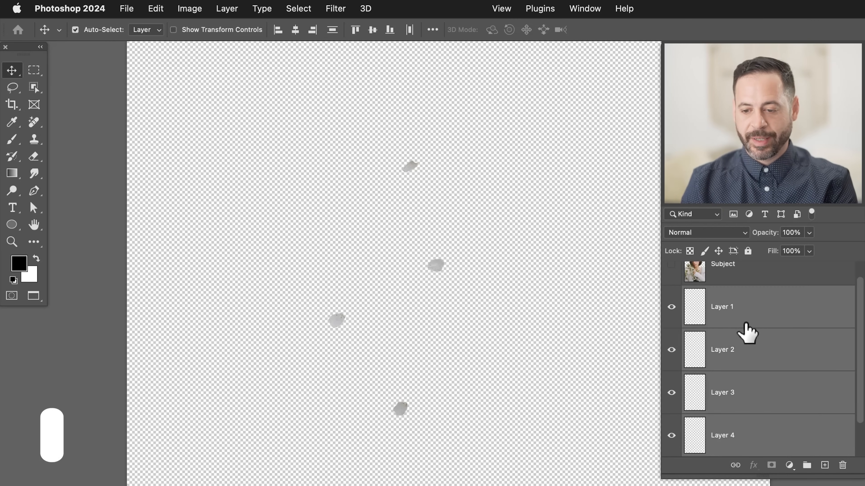
key("super+g")
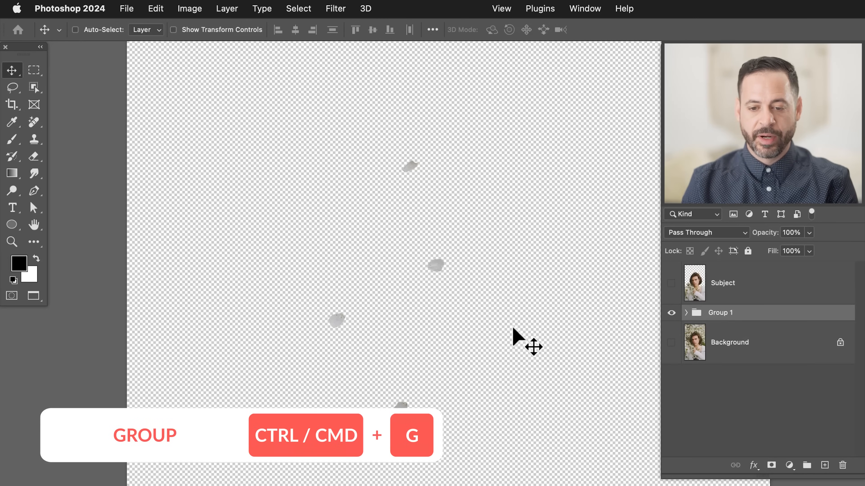
Step: Merge the petal group into a single layer and rename it Flower Petals
key("super+e")
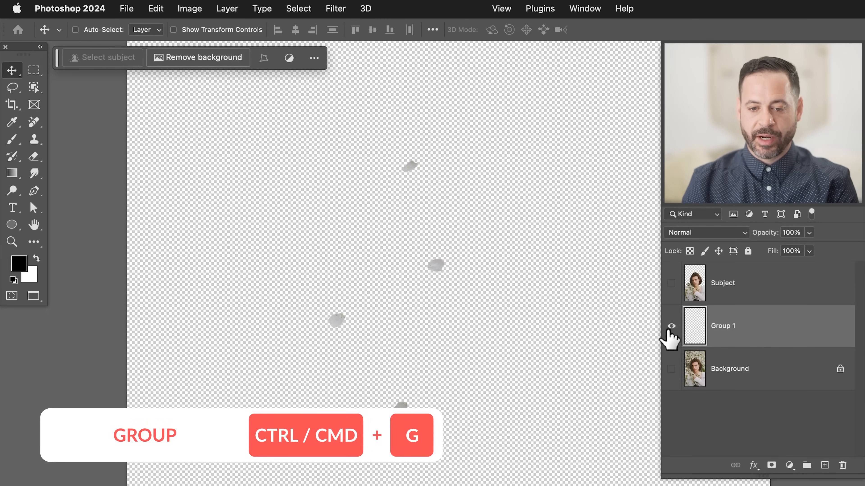
double_click(722, 327)
type("Flower")
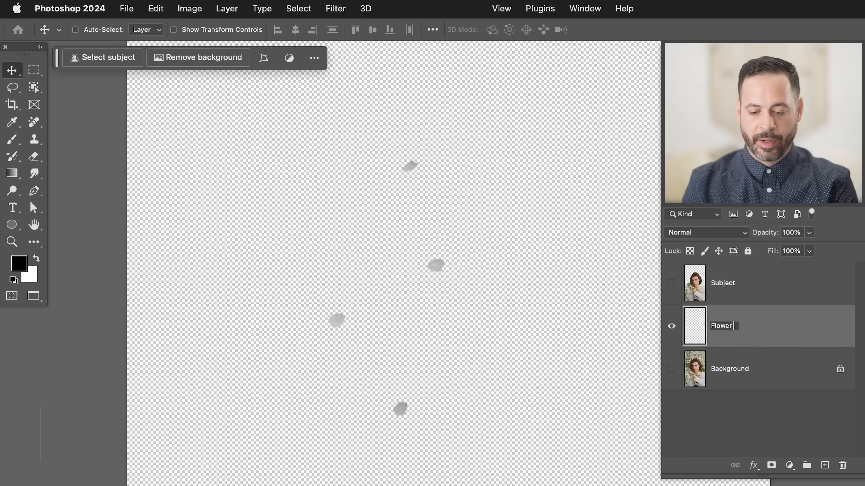
type(" Petals")
Step: Show the Background and Subject layers again and move the Flower Petals layer above Subject
left_click(671, 369)
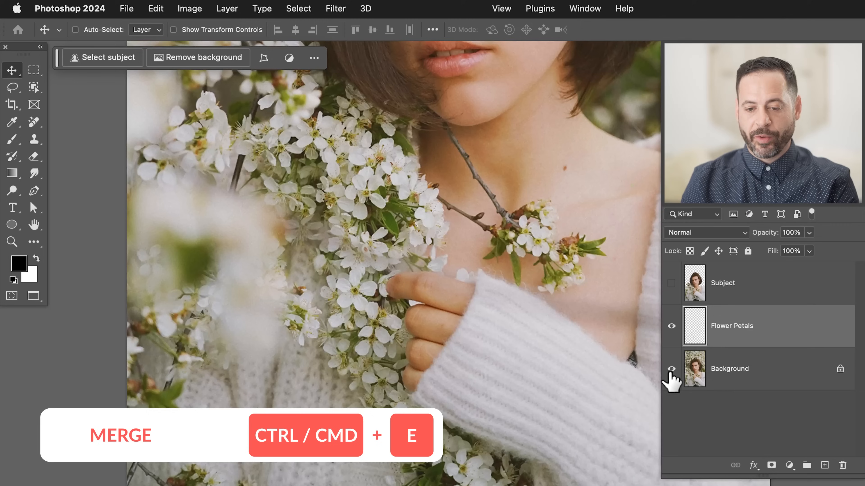
left_click(671, 283)
left_click_drag(754, 338, 749, 279)
left_click_drag(627, 334, 357, 333)
key("super+0")
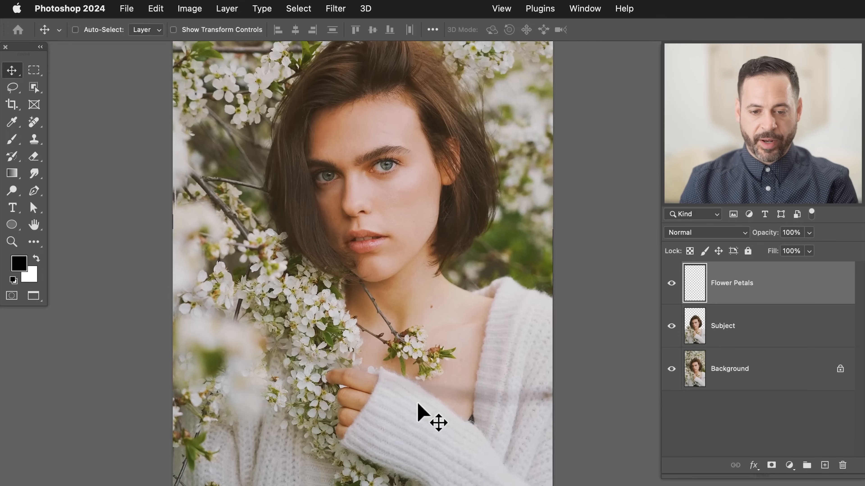
Step: Move the petals over the woman's face and neck, and rename their layer Flower Petals 01
left_click_drag(419, 404, 552, 318)
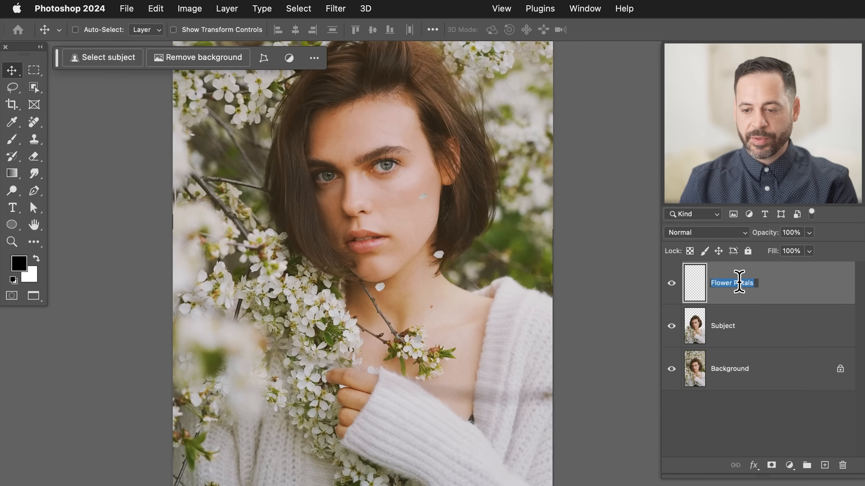
key("Return")
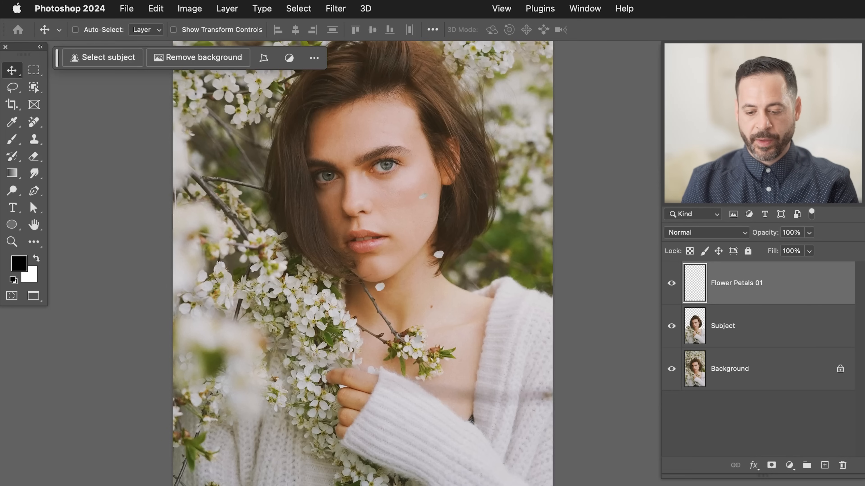
Step: Duplicate Flower Petals 01 twice, placing one copy at the lower left of the image and the other over the upper face
key("super+j")
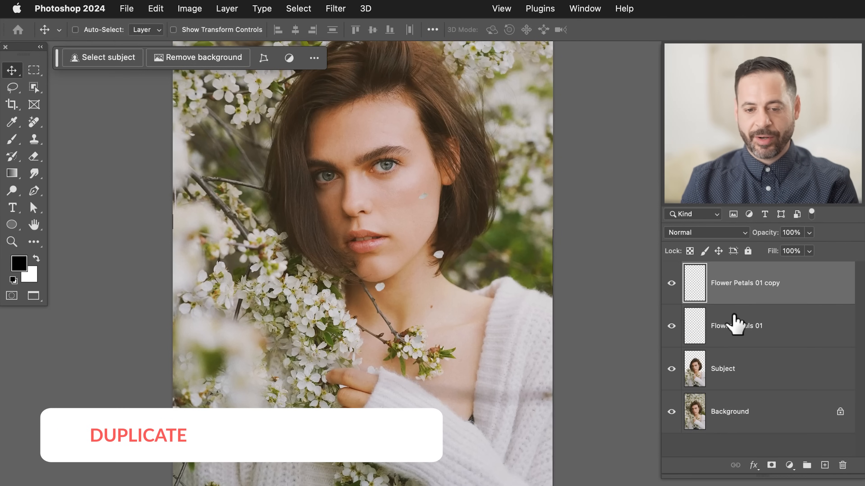
left_click_drag(488, 287, 344, 483)
key("super+j")
left_click_drag(424, 363, 451, 108)
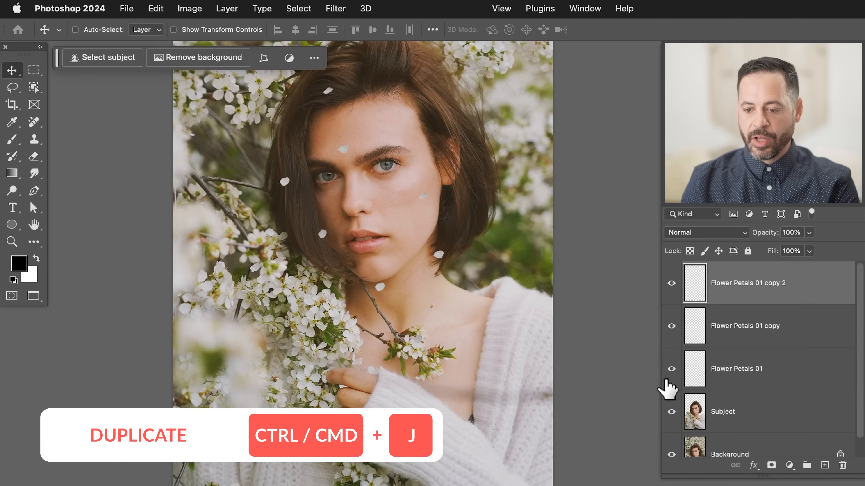
Step: Add a black Solid Color fill layer directly above Flower Petals 01 as a backdrop for the petal copies
left_click(759, 375)
left_click(789, 465)
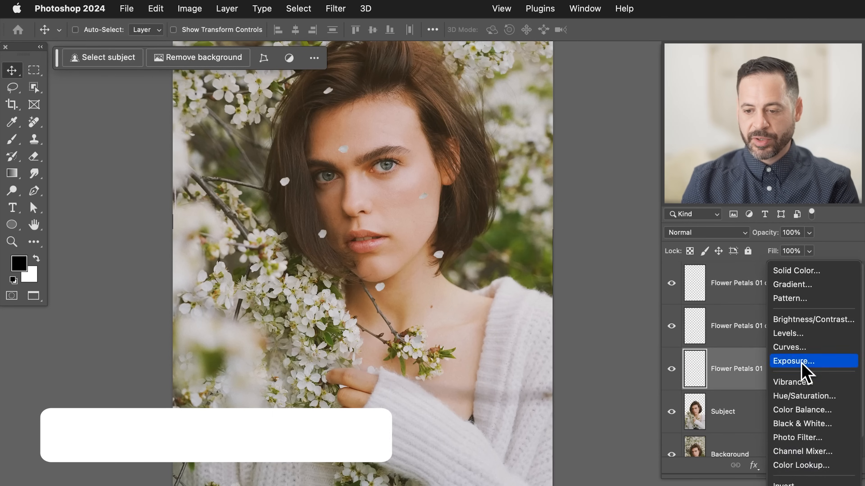
left_click(797, 271)
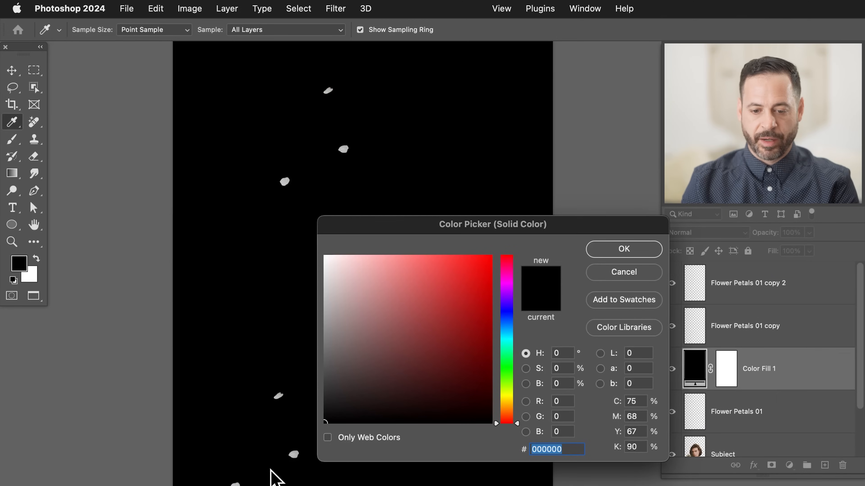
Step: Rotate the petals on Flower Petals 01 copy 2 with Free Transform
left_click(748, 298)
key("super+t")
key("Escape")
key("super+t")
left_click_drag(377, 260, 325, 238)
key("Return")
Step: Duplicate the rotated petals, move the duplicate to the right side of the canvas and rotate it to a different angle
key("super+j")
left_click_drag(367, 197, 468, 382)
key("super+t")
left_click_drag(516, 398, 435, 403)
key("Return")
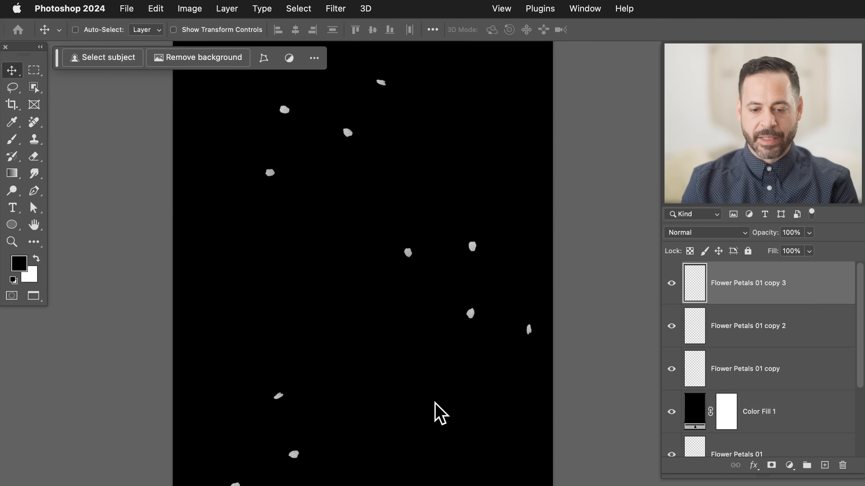
Step: Duplicate the right-hand petals once more, move the duplicate farther down the canvas and rotate it
key("super+j")
left_click_drag(454, 358, 439, 467)
key("super+t")
left_click_drag(521, 482, 521, 452)
key("Return")
scroll(378, 440, "up", 1)
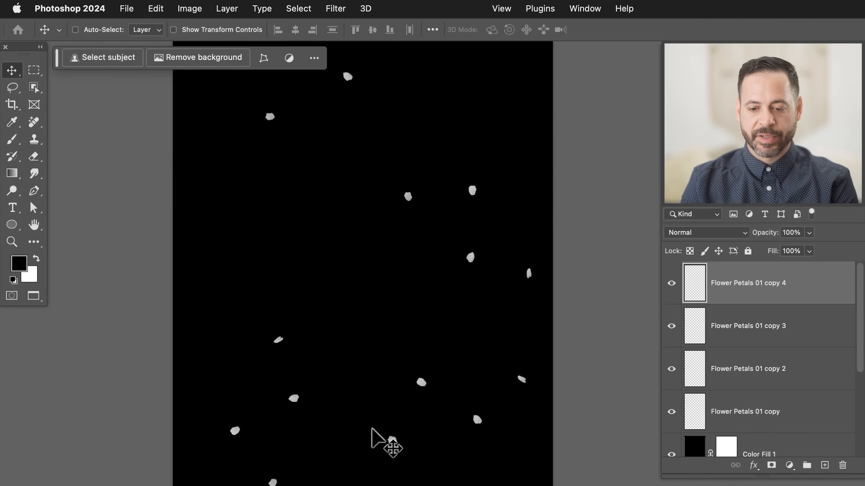
Step: Duplicate the Flower Petals 01 copy layer and place the duplicate in the upper right of the canvas
left_click(702, 422)
left_click_drag(491, 414, 483, 394)
scroll(483, 394, "up", 5)
scroll(487, 406, "up", 4)
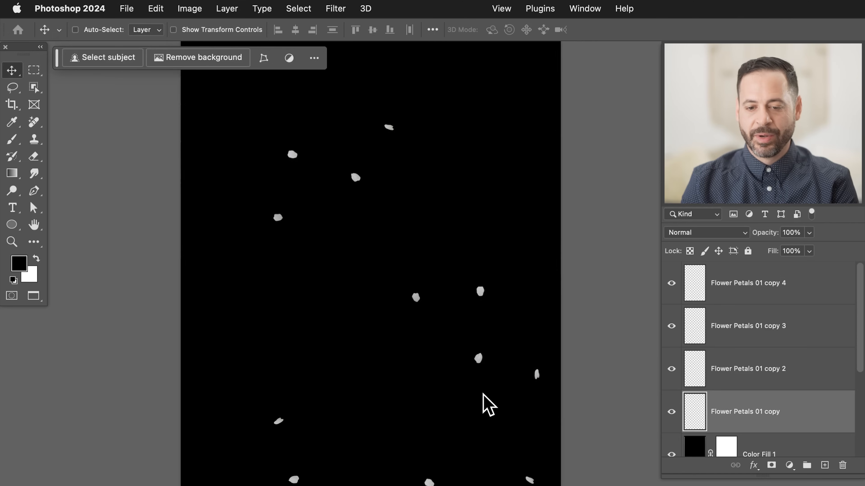
left_click_drag(342, 455, 551, 114)
scroll(555, 119, "up", 4)
scroll(551, 108, "up", 3)
scroll(389, 293, "up", 6)
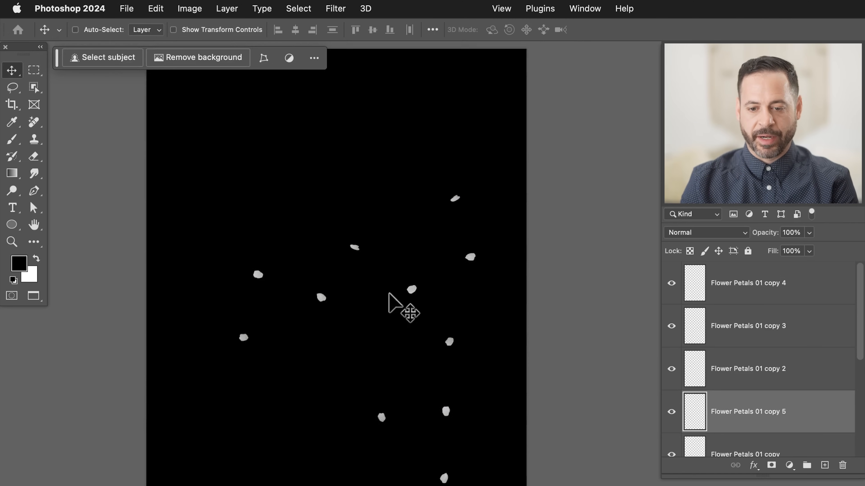
Step: Rotate the upper-right petals, and place another rotated duplicate of them in the canvas's upper left
left_click_drag(479, 437, 480, 342)
key("ctrl+t")
left_click_drag(538, 309, 381, 192)
key("Return")
key("ctrl+t")
key("Return")
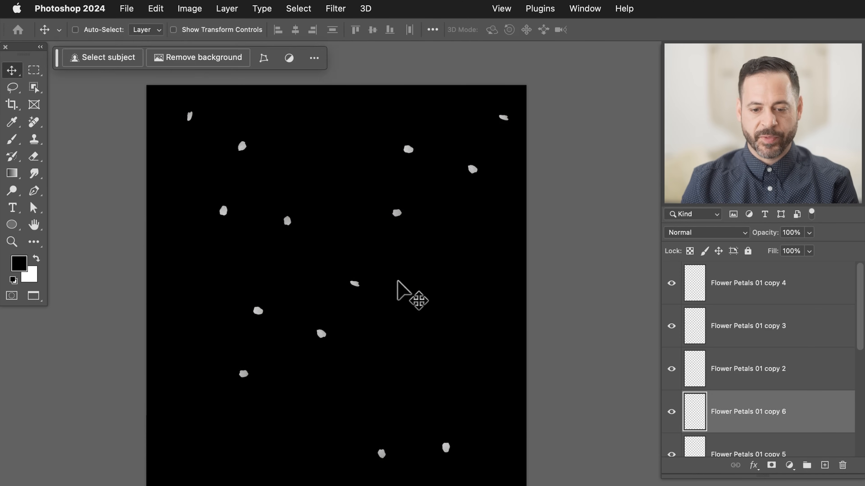
Step: Reposition the petals on Flower Petals 01 copy 5, copy and copy 2 to spread them more evenly over the canvas
scroll(399, 289, "down", 3)
scroll(397, 281, "down", 3)
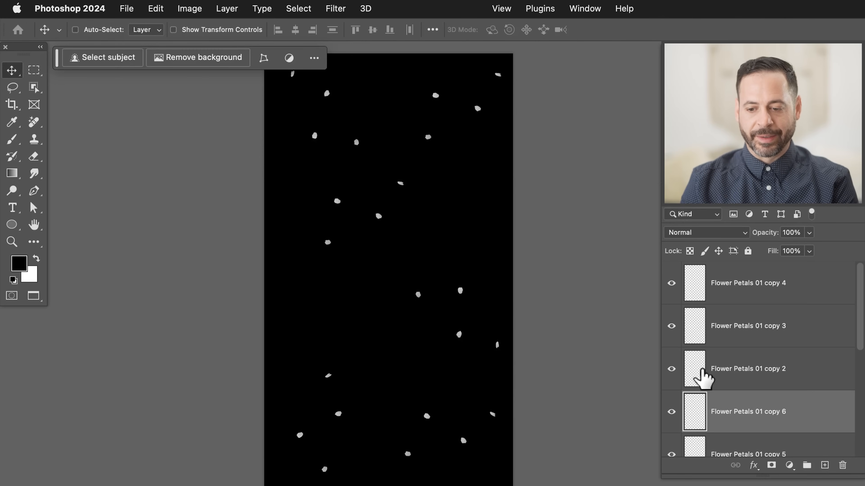
left_click(380, 217, "super")
left_click_drag(393, 226, 392, 270)
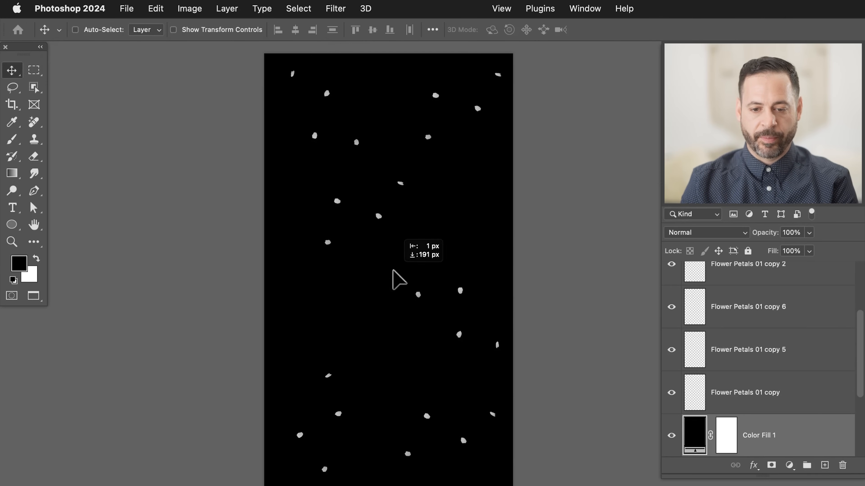
left_click(743, 364)
left_click_drag(443, 330, 446, 332)
left_click(724, 398)
left_click_drag(555, 357, 570, 328)
left_click(762, 279)
left_click_drag(495, 321, 485, 354)
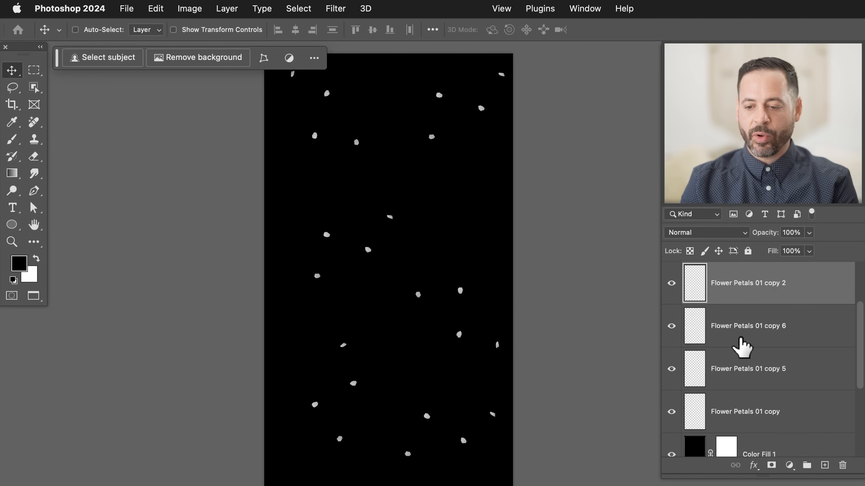
Step: Select all six Flower Petals 01 copy layers and merge them into one layer
scroll(742, 348, "up", 2)
scroll(742, 347, "down", 3)
scroll(742, 345, "down", 2)
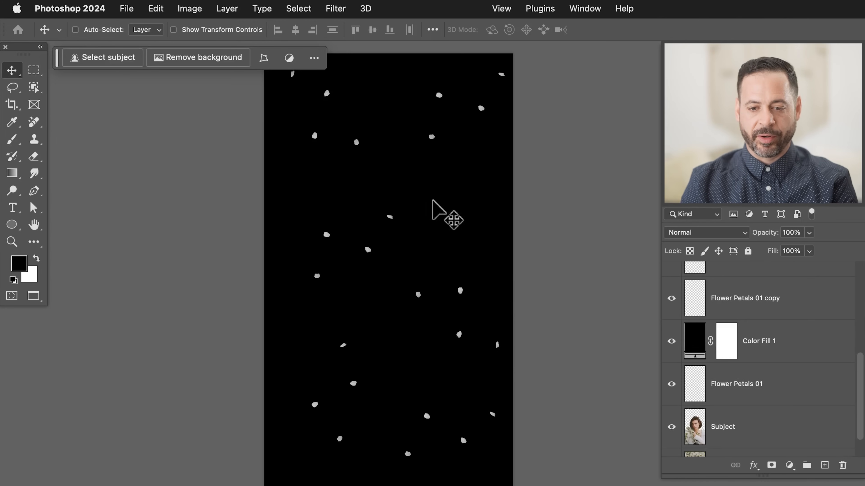
scroll(732, 329, "up", 5)
scroll(745, 299, "down", 4)
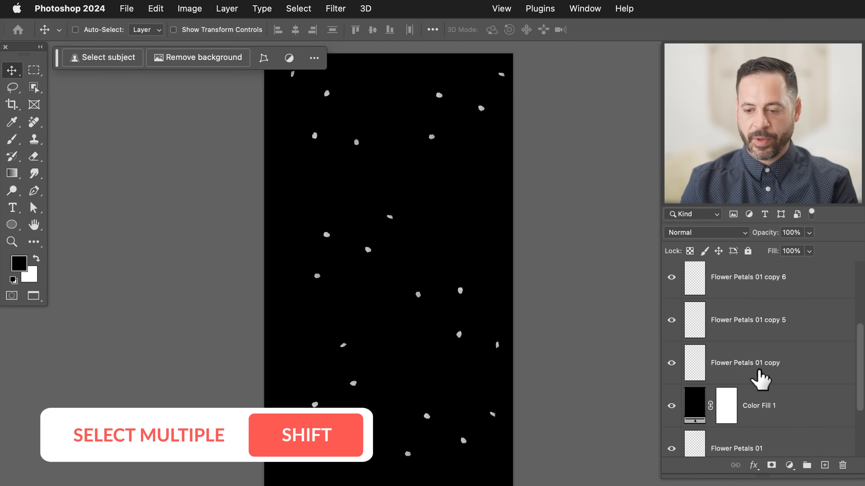
left_click(759, 372, "shift")
key("super+e")
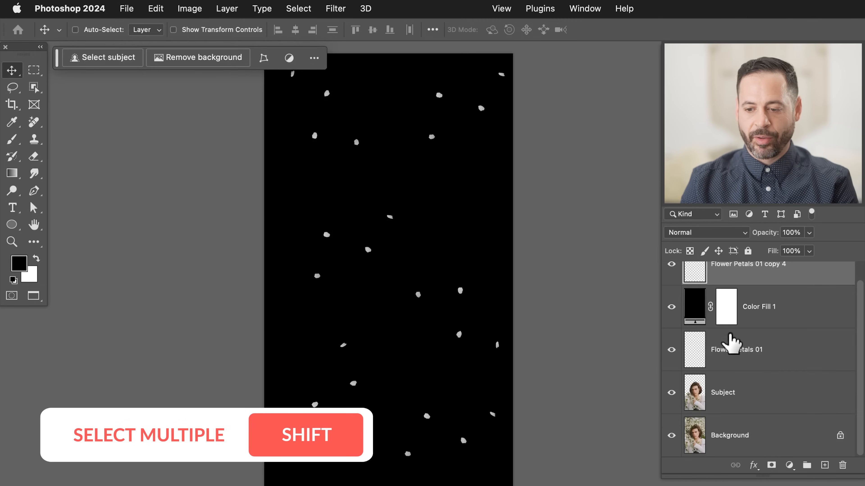
Step: Rename the merged petal layer Flower Petals 02
scroll(730, 344, "up", 1)
key("Right")
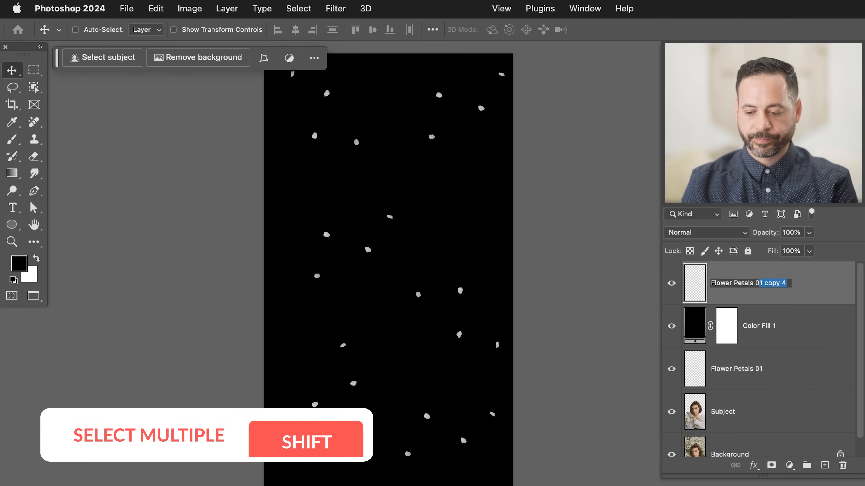
key("BackSpace")
key("BackSpace")
type("2")
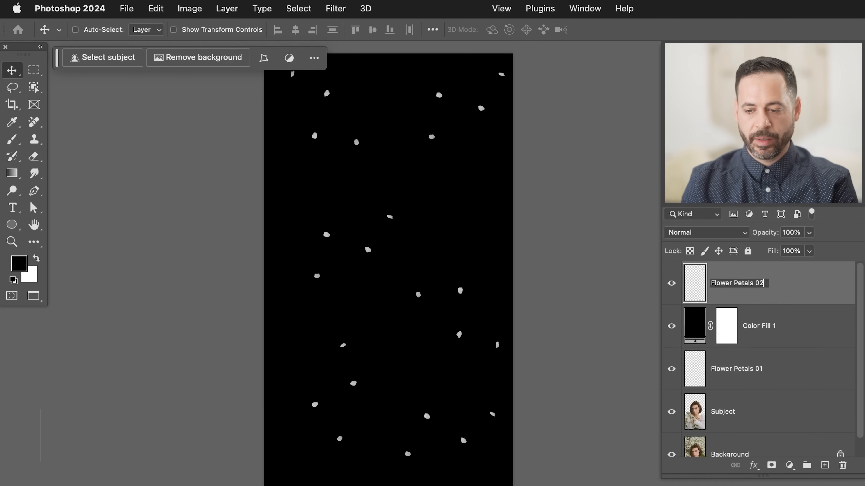
key("Return")
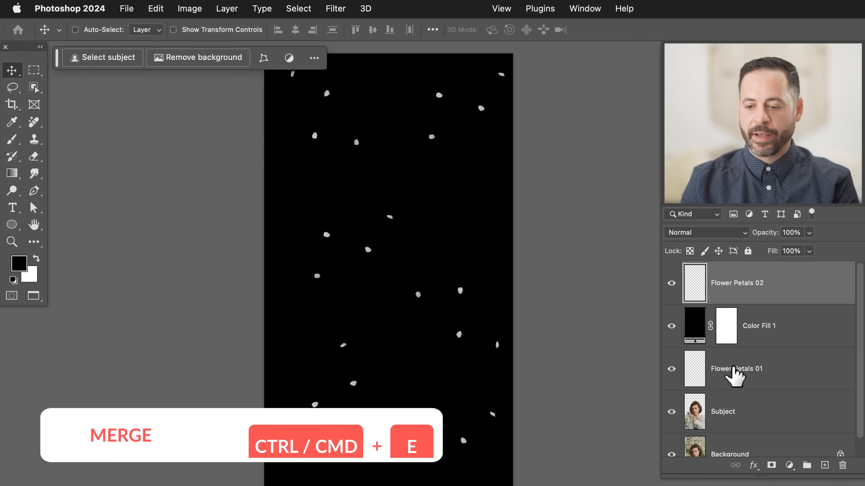
Step: Move the Color Fill 1 layer below Flower Petals 01 and hide Flower Petals 02
left_click(769, 382)
left_click_drag(701, 336, 770, 385)
left_click(671, 285)
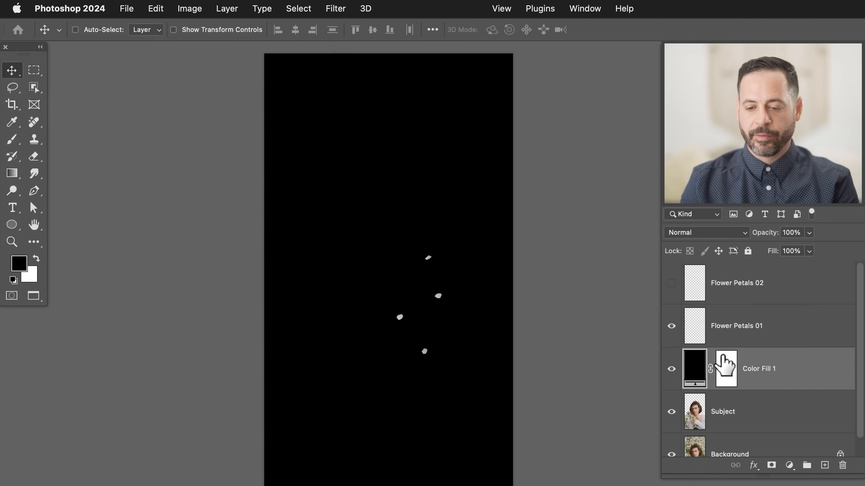
Step: Move the petals on Flower Petals 01 up and to the left, and hide that layer
left_click(671, 326)
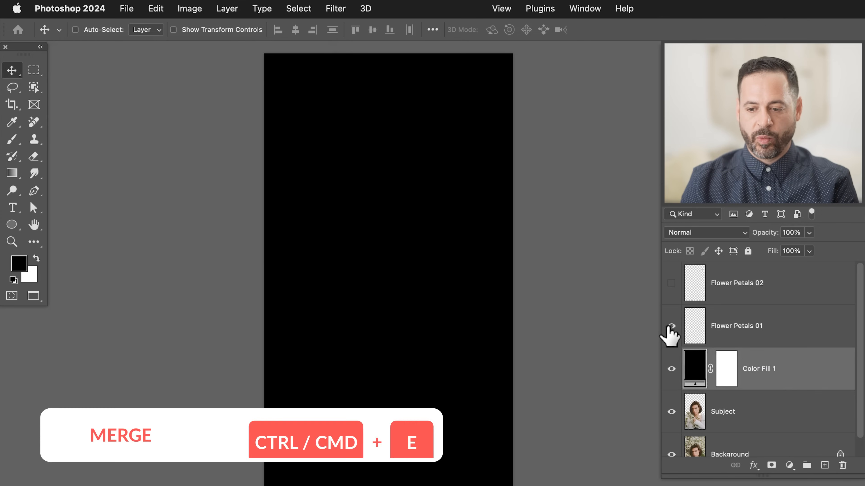
left_click(671, 327)
left_click(718, 328)
left_click_drag(449, 312, 411, 254)
left_click(669, 327)
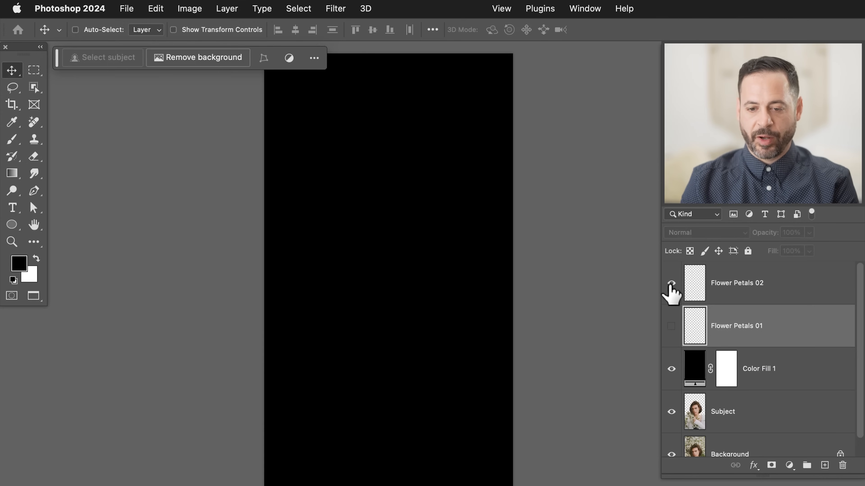
Step: Show and duplicate Flower Petals 02, hide the original, and rename the duplicate Flower Petals 02 BLUR
left_click(670, 284)
left_click(739, 293)
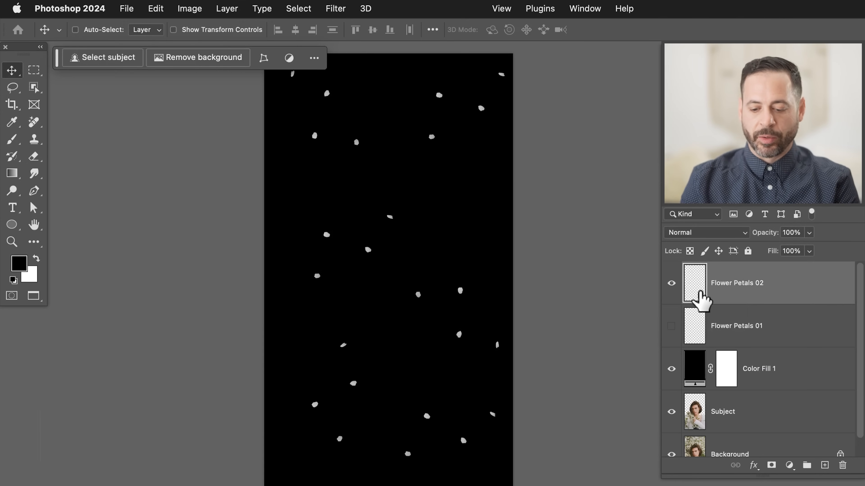
left_click_drag(699, 290, 704, 299)
left_click(670, 326)
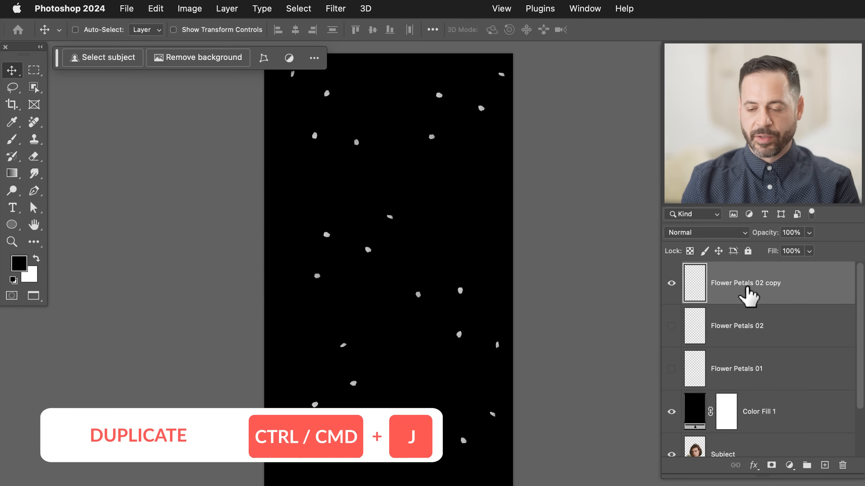
double_click(748, 282)
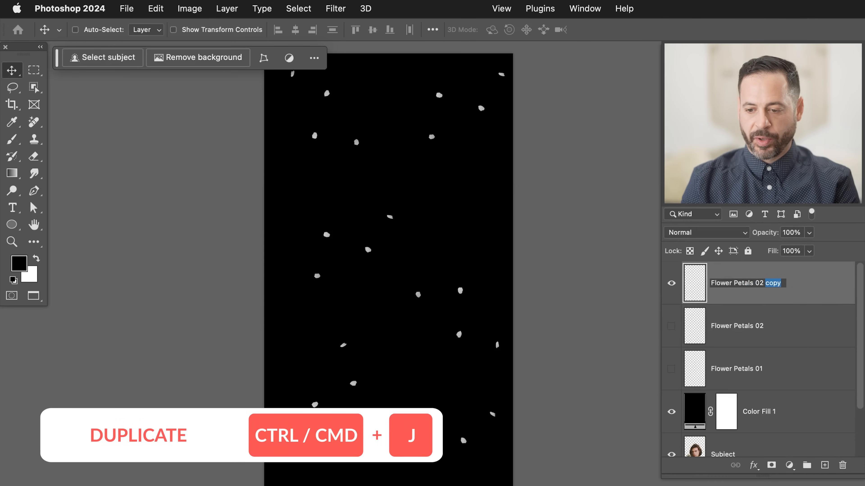
key("Return")
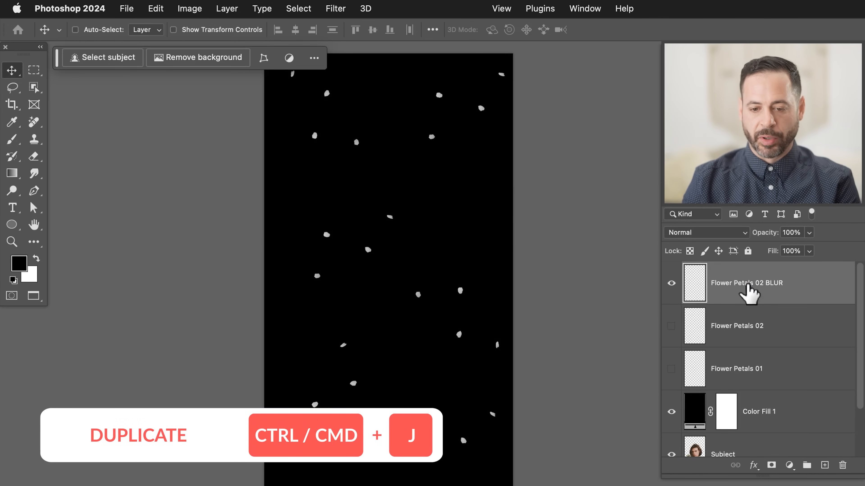
Step: Apply a Gaussian Blur with a radius of 23.3 pixels to the Flower Petals 02 BLUR layer
left_click(334, 9)
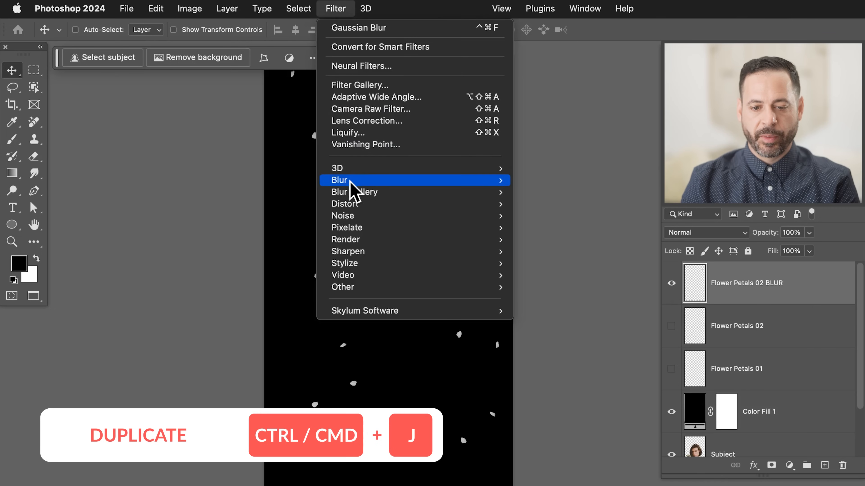
mouse_move(500, 191)
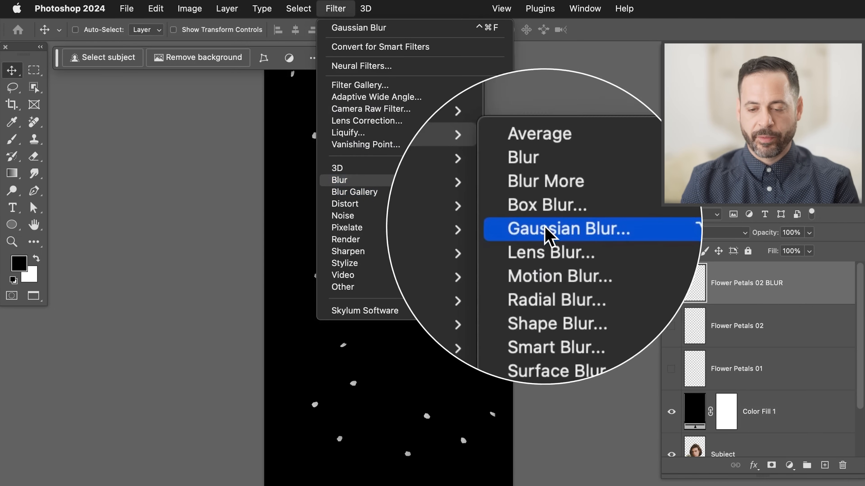
left_click(545, 227)
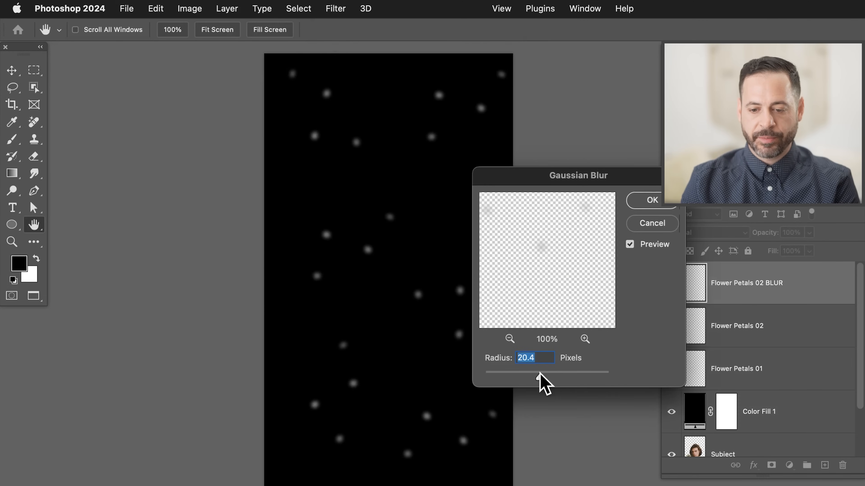
left_click_drag(542, 374, 540, 375)
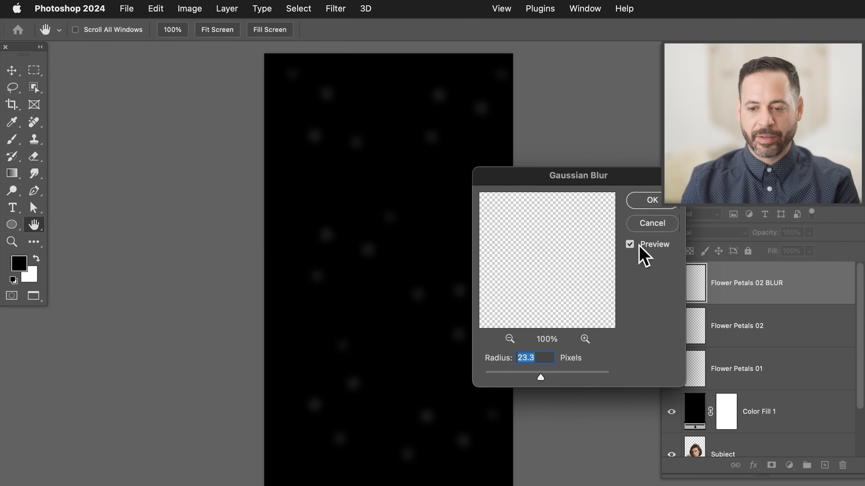
left_click(652, 200)
key("v")
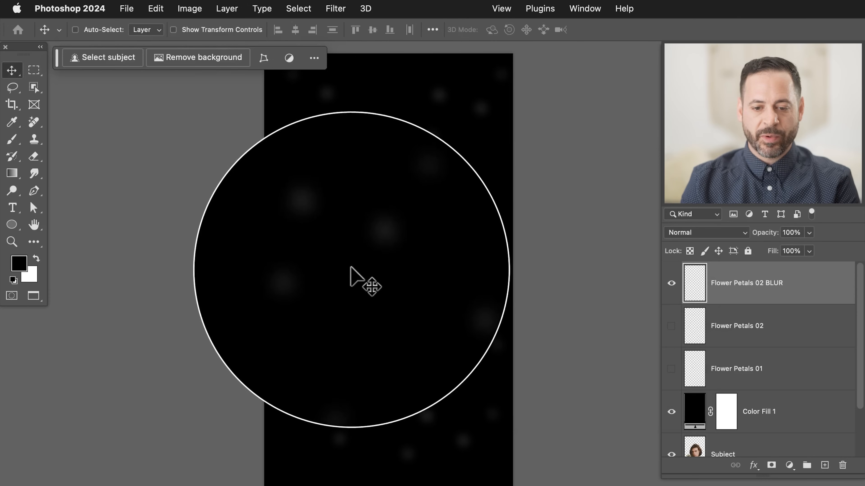
Step: Duplicate the Flower Petals 02 BLUR layer five times and merge the copies with the original blurred layer
key("super+j")
key("super+j")
key("super+j")
key("super+j")
key("super+j")
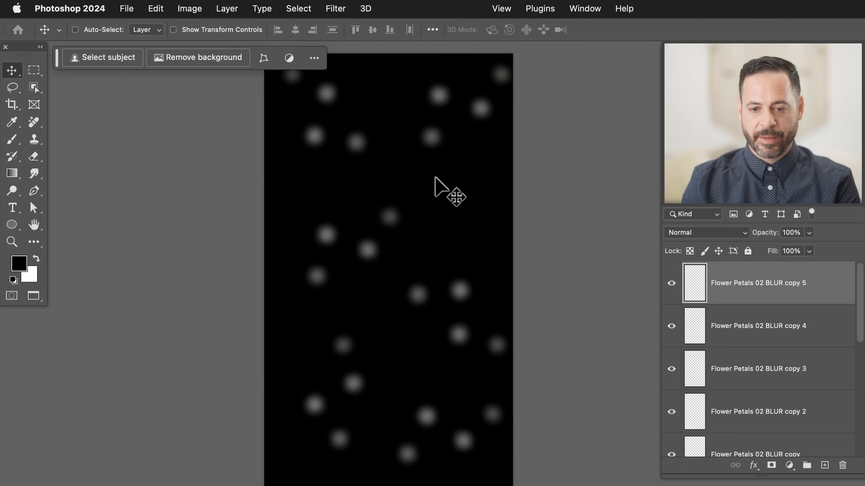
scroll(773, 327, "down", 2)
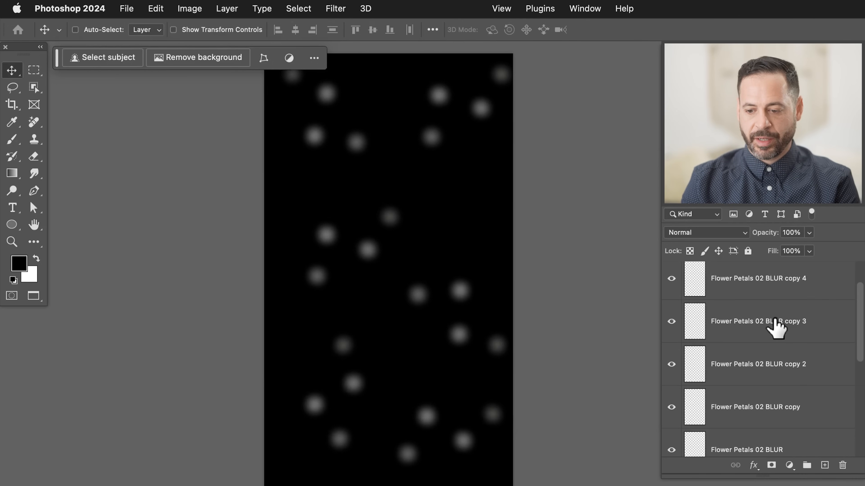
scroll(782, 408, "down", 1)
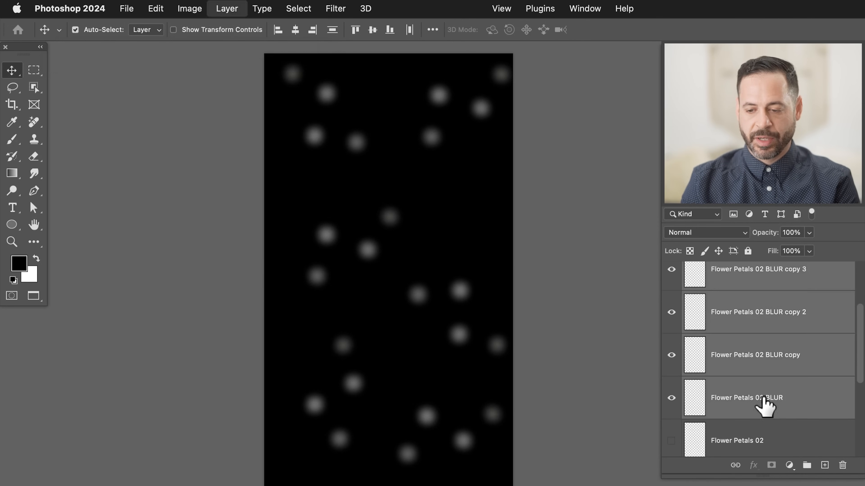
key("super+e")
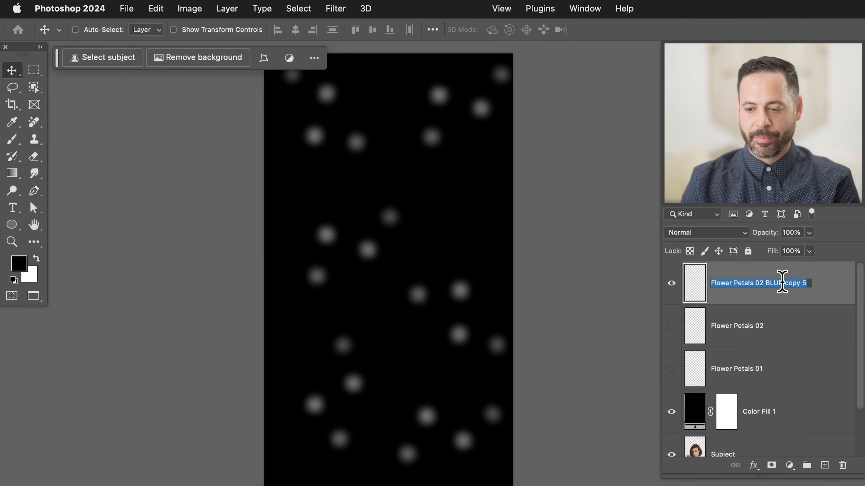
Step: Rename the merged layer Flower Petals 02 BLUR and move its petals slightly down and to the left
key("Right")
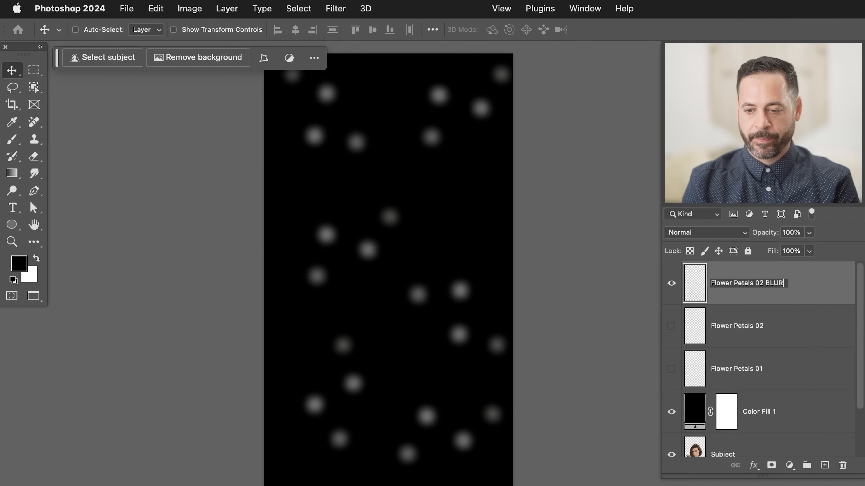
key("Return")
mouse_move(389, 288)
left_mouse_down()
mouse_move(371, 294)
mouse_move(379, 299)
left_mouse_up()
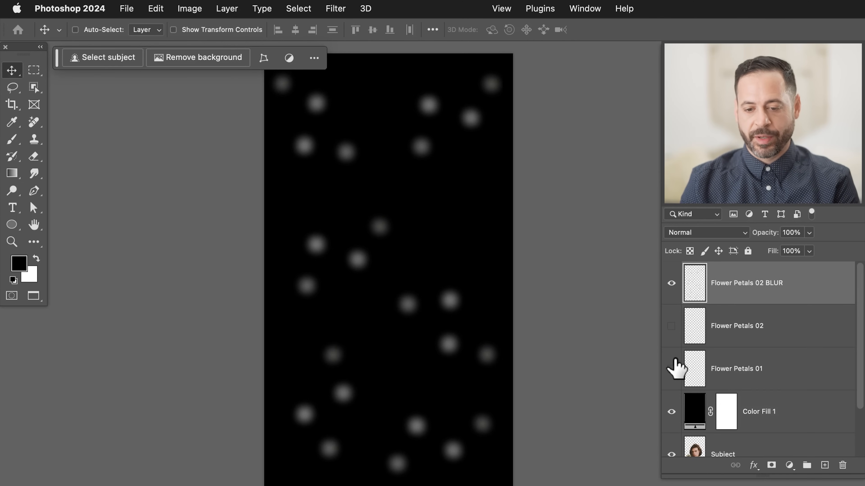
Step: Show the sharp petal layers with the blurred one, and hide all three petal layers and Color Fill 1
left_click(670, 328)
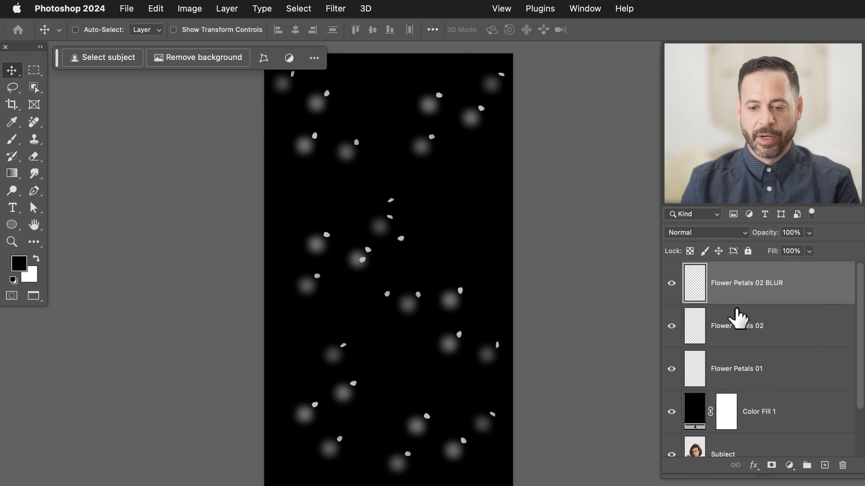
left_click_drag(672, 286, 674, 368)
scroll(685, 328, "down", 3)
left_click(671, 350)
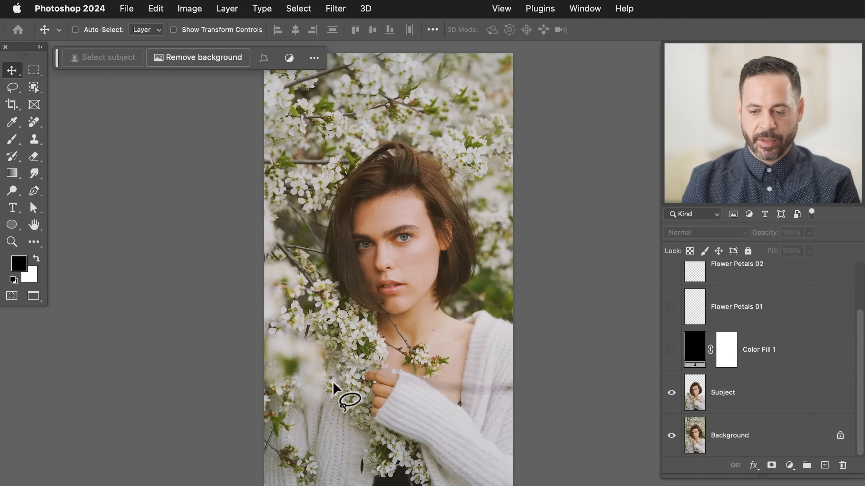
Step: Lasso a large petal-shaped area of the out-of-focus white blossoms above the sweater on the Background layer
key("l")
left_click(762, 436)
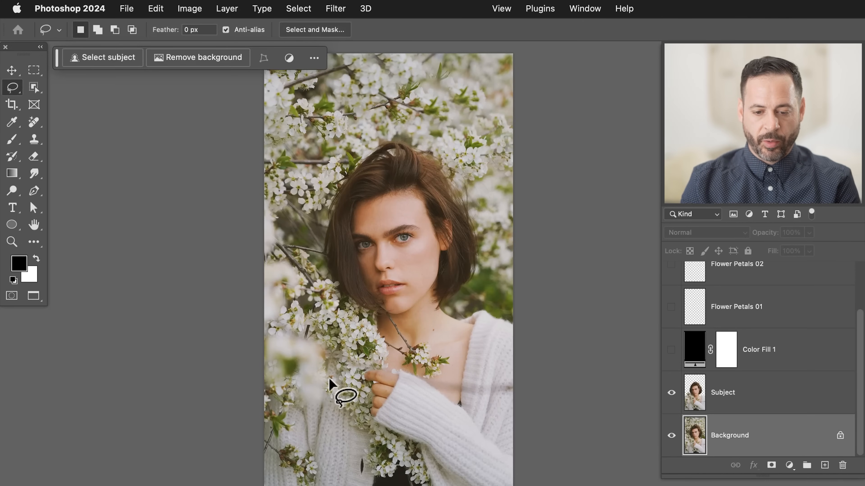
left_click_drag(329, 377, 320, 372)
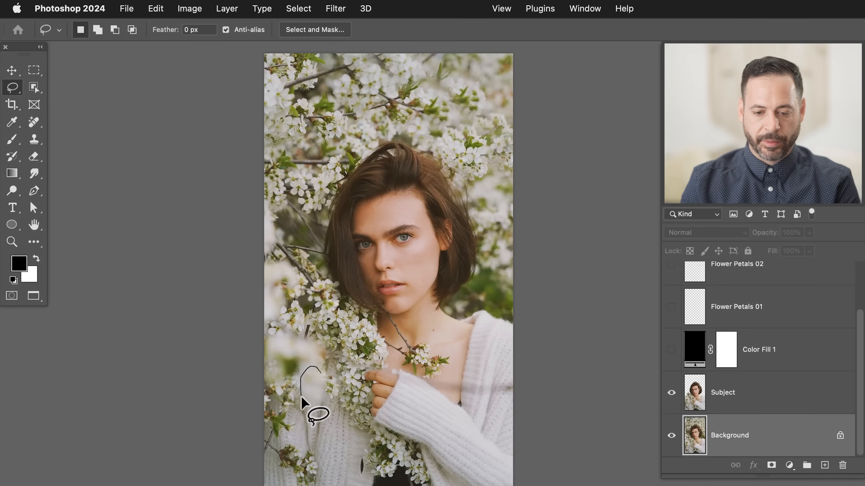
left_click_drag(320, 371, 319, 369)
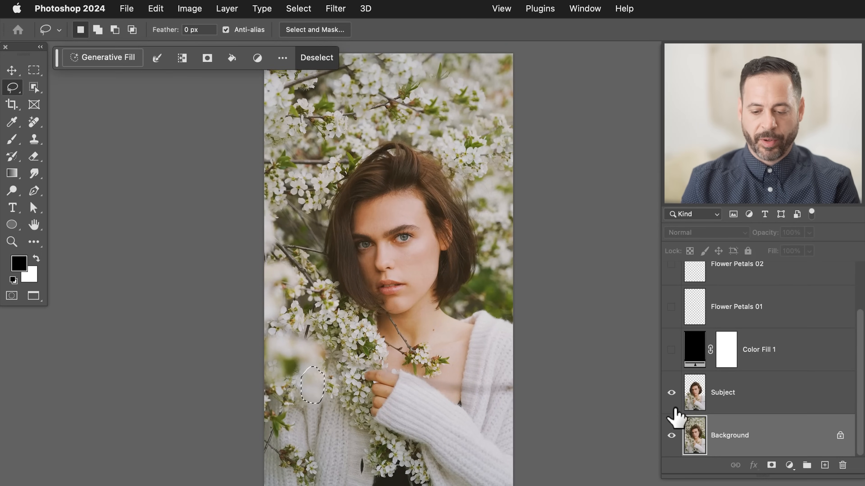
Step: Copy the selected blossom area to a new layer, place it directly above Color Fill 1, and show Color Fill 1
key("super+j")
key("super+bracketright")
key("super+bracketright")
key("super+bracketright")
key("super+bracketleft")
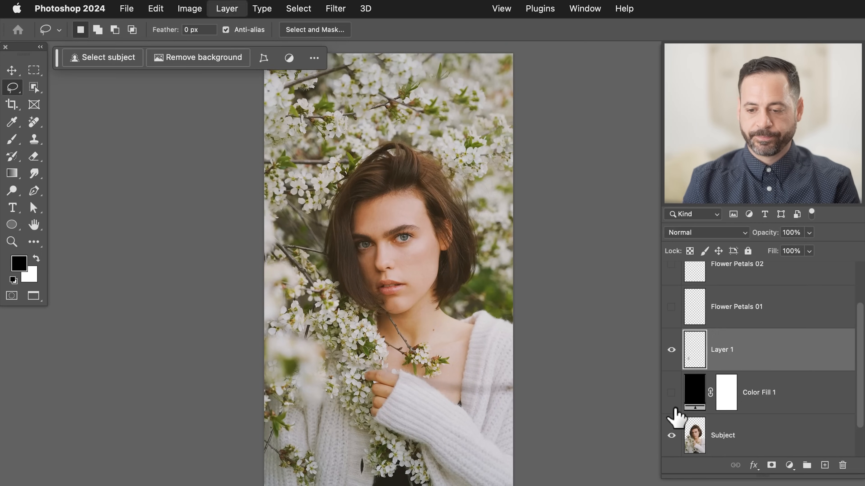
left_click(671, 392)
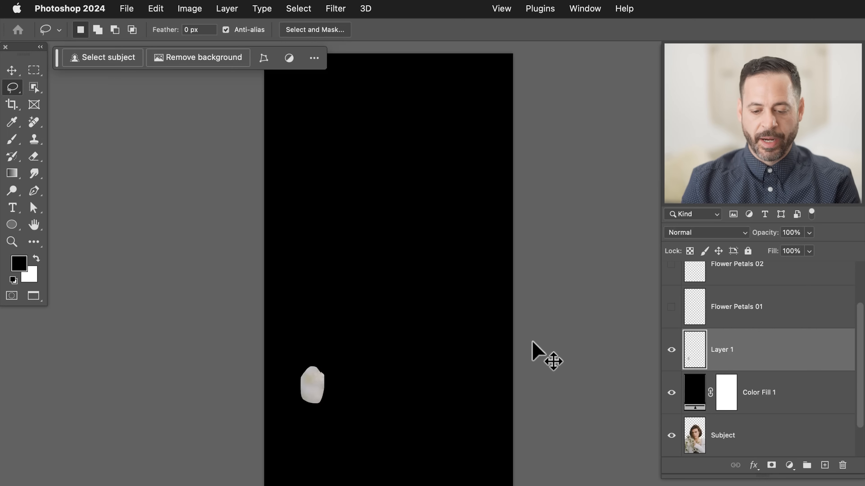
Step: Apply a Gaussian Blur with a radius of 50.1 pixels to the large petal on Layer 1
left_click(335, 8)
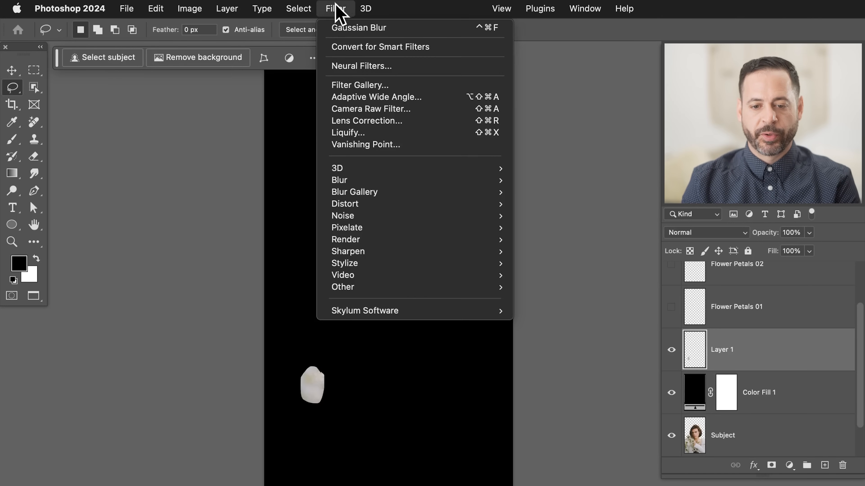
mouse_move(374, 184)
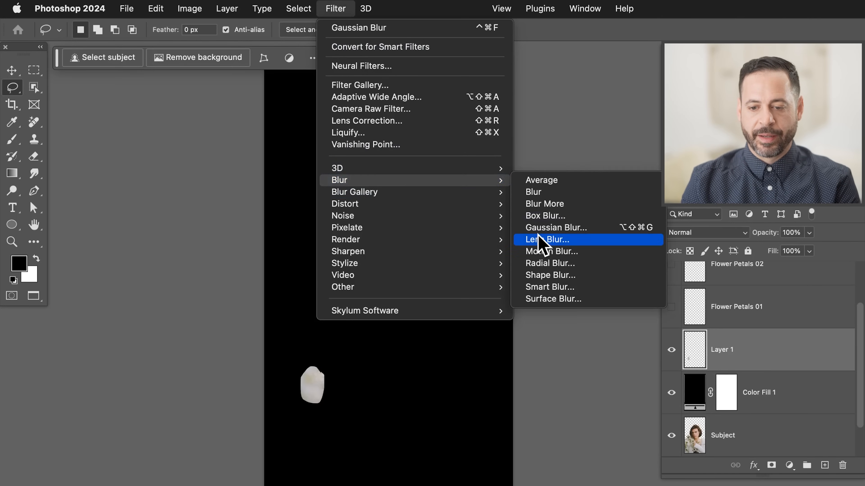
left_click(545, 228)
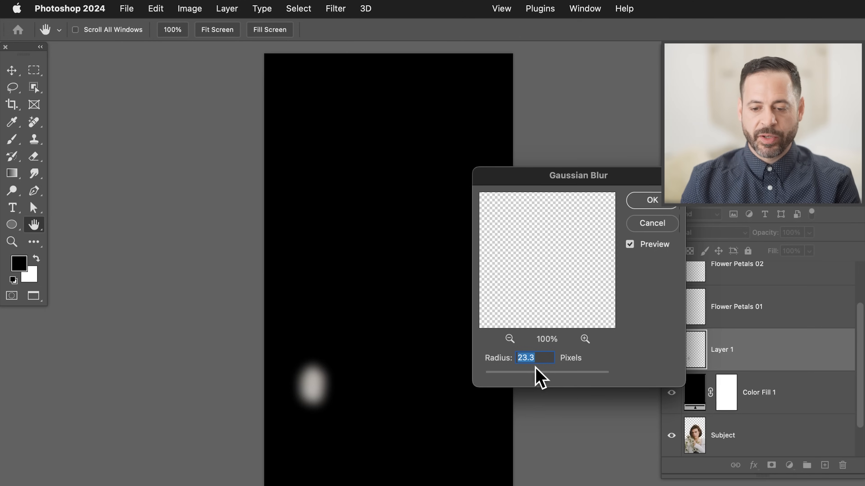
left_click_drag(547, 376, 553, 375)
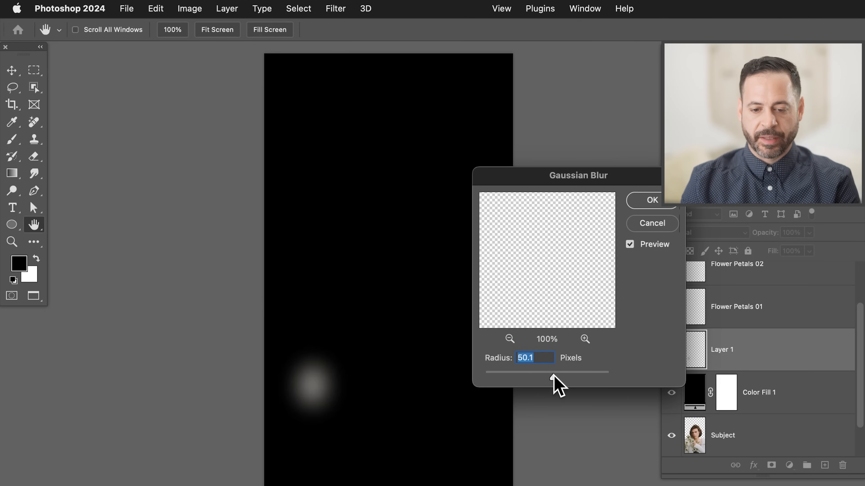
left_click(652, 200)
Step: Move the large blurred petal up and to the right, toward the middle of the canvas
mouse_move(357, 429)
left_mouse_down()
mouse_move(435, 396)
mouse_move(426, 366)
mouse_move(460, 323)
left_mouse_up()
key("v")
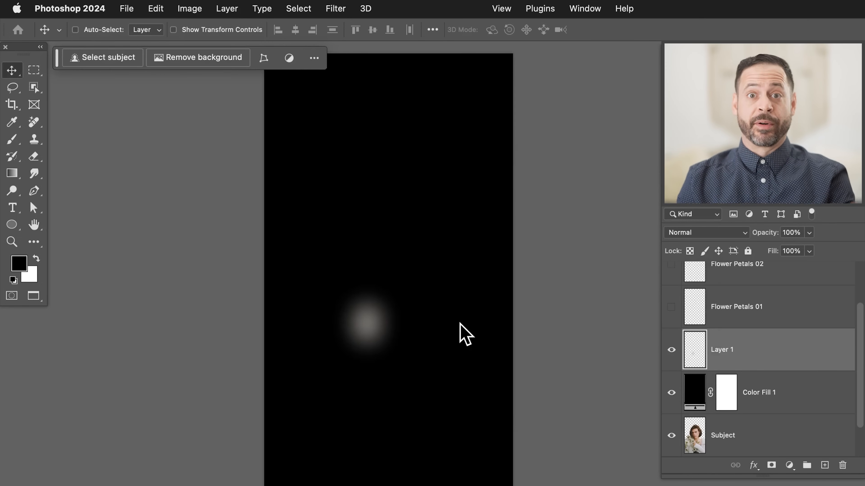
left_click_drag(460, 323, 449, 331)
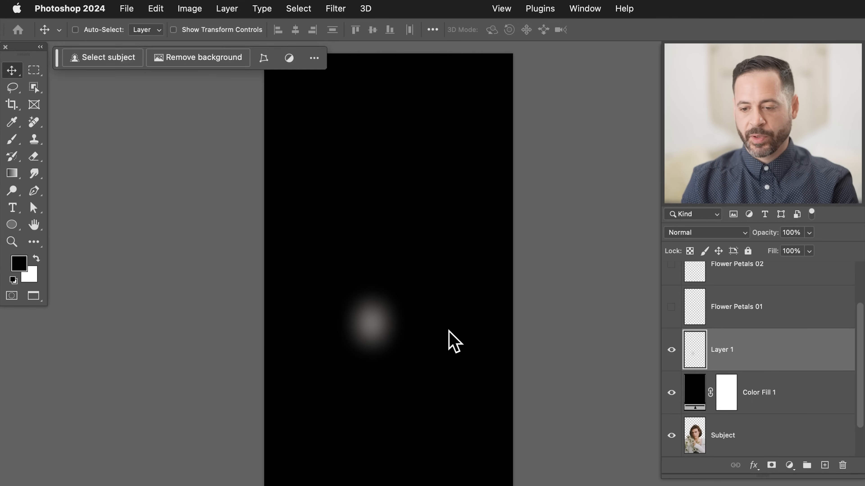
Step: Move Layer 1 between Flower Petals 02 BLUR and Flower Petals 02, and rename it Flower Petals 01 Blur
left_click_drag(733, 354, 735, 303)
left_click(730, 408)
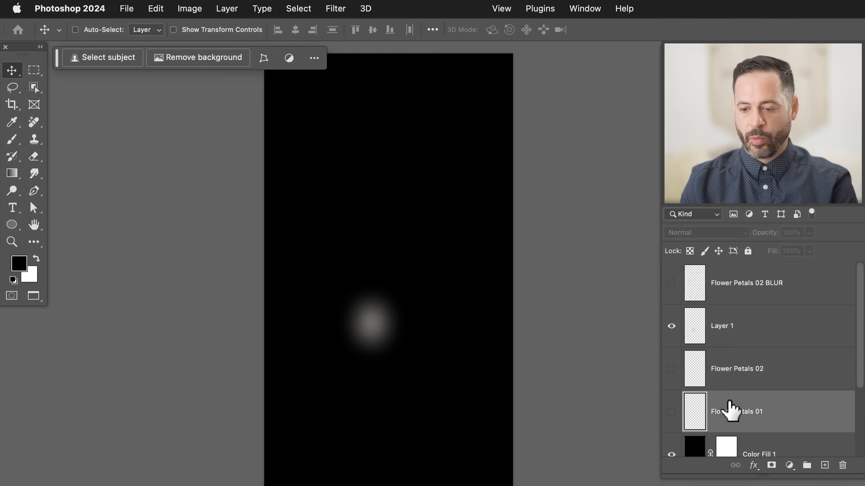
double_click(720, 342)
key("Escape")
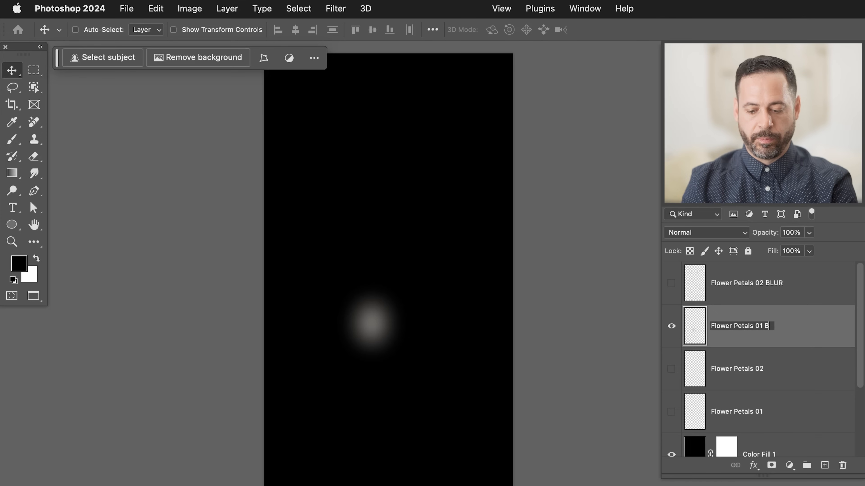
type("r")
key("Return")
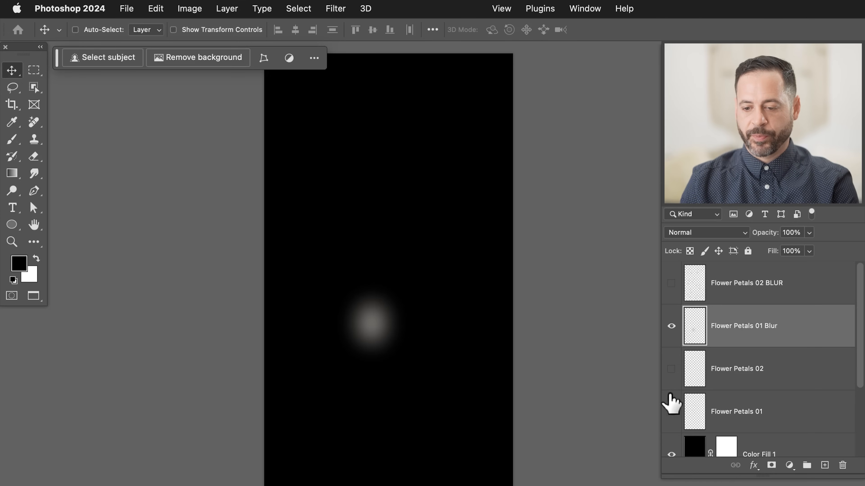
Step: Show all the hidden petal layers and delete the Color Fill 1 layer
left_click_drag(671, 368, 671, 283)
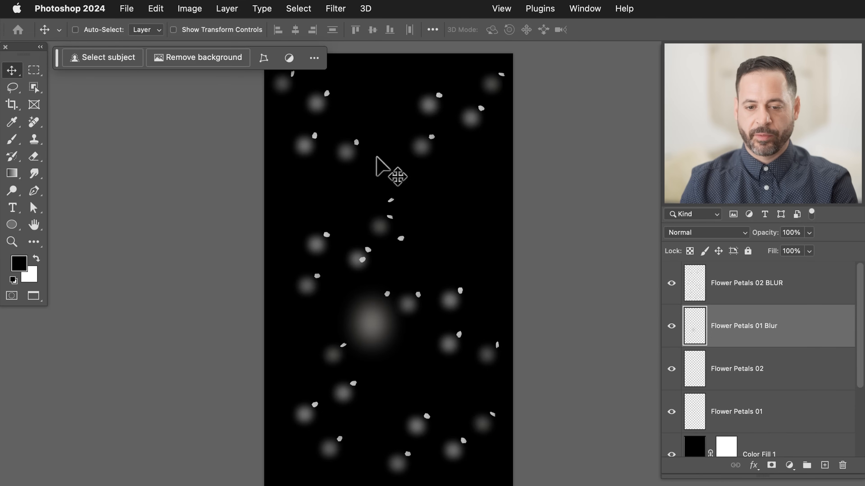
scroll(736, 344, "down", 2)
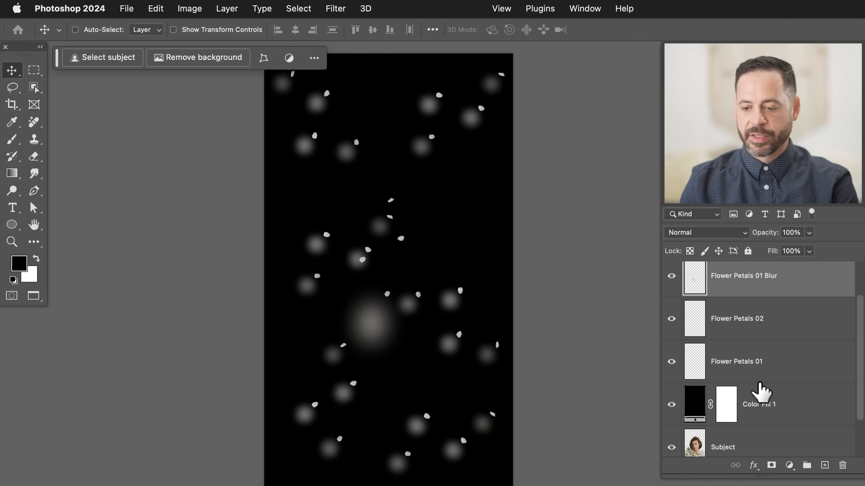
left_click(783, 413)
left_click(690, 410)
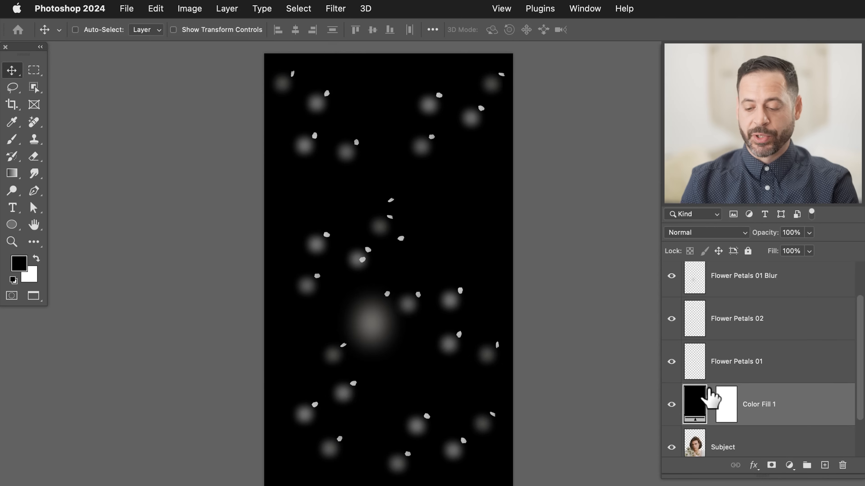
key("Delete")
scroll(708, 397, "down", 1)
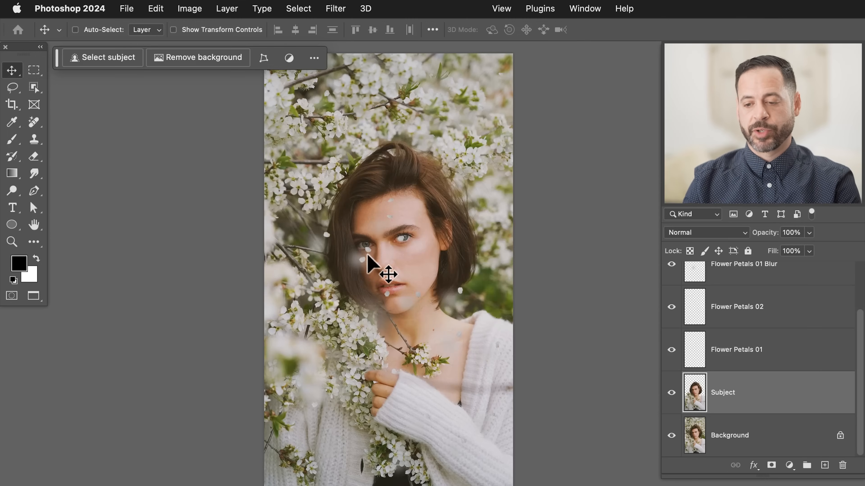
Step: Save the layered document in Photoshop format as Flower_Animation.psd in the Sample PSD folder inside Download
scroll(754, 380, "up", 5)
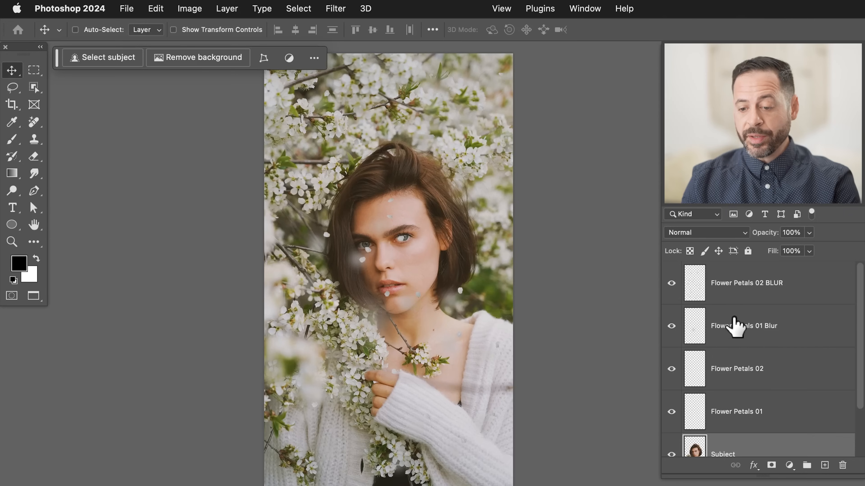
scroll(735, 327, "down", 3)
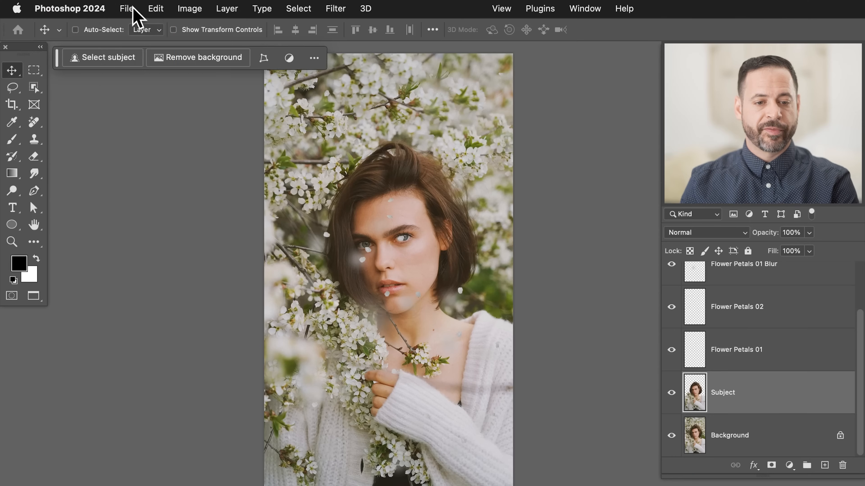
left_click(127, 8)
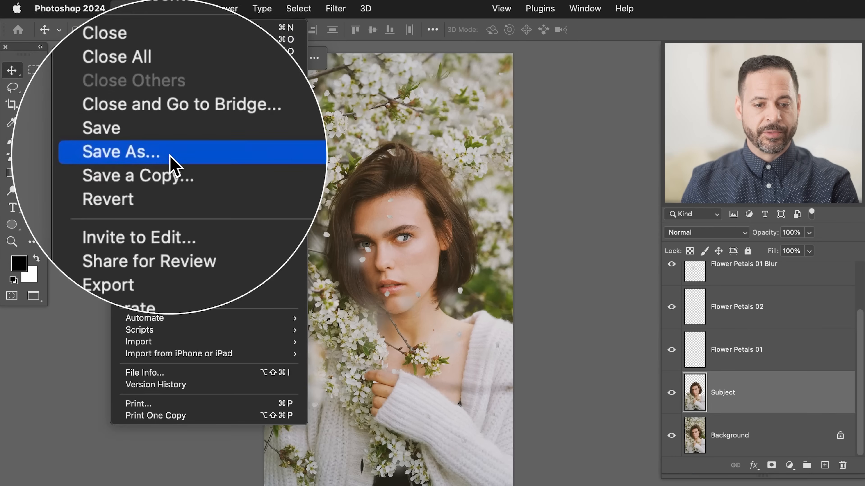
left_click(170, 158)
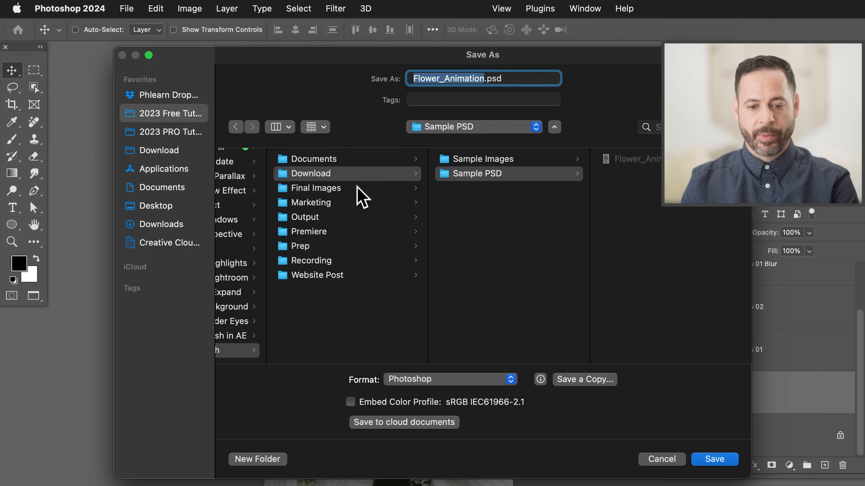
left_click(180, 117)
scroll(309, 285, "down", 10)
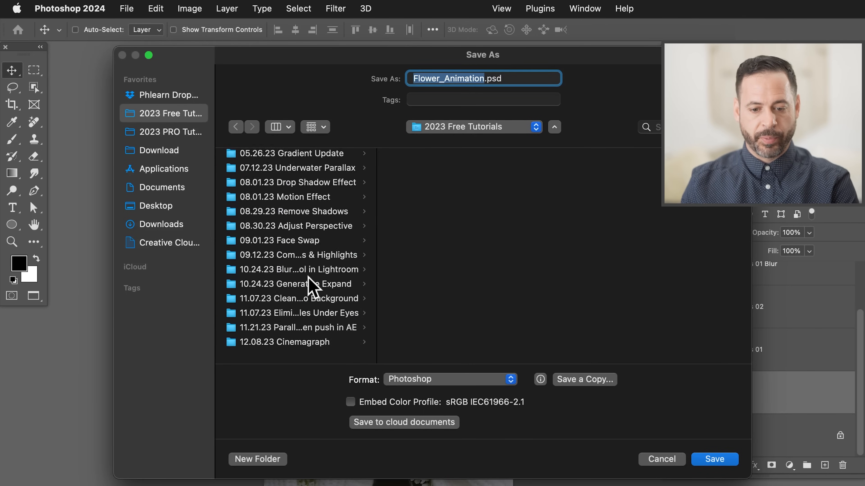
left_click(308, 350)
left_click(443, 174)
left_click(598, 175)
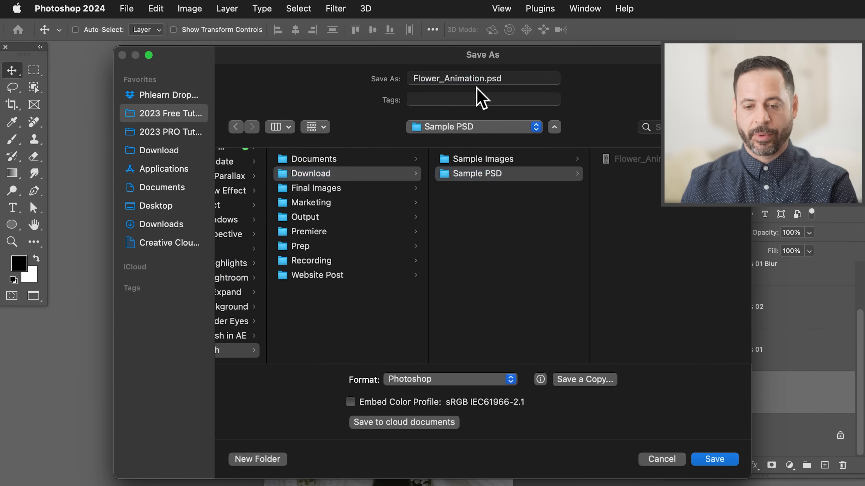
left_click_drag(562, 75, 464, 57)
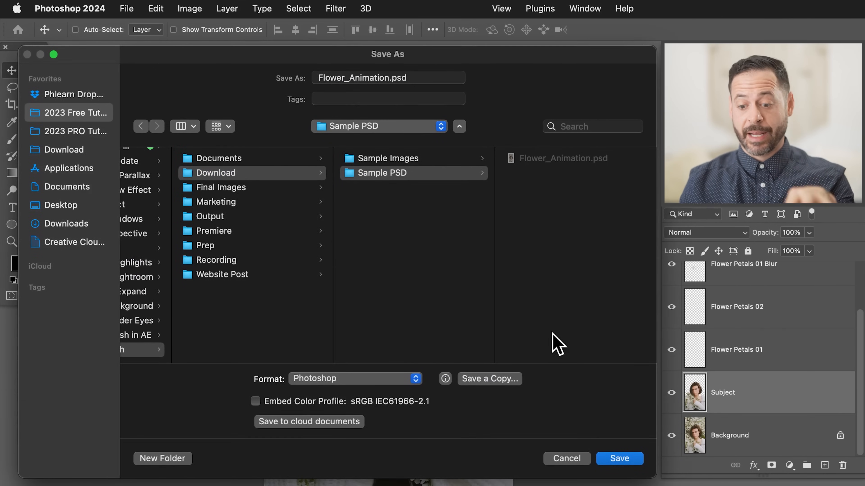
left_click(619, 458)
left_click(367, 322)
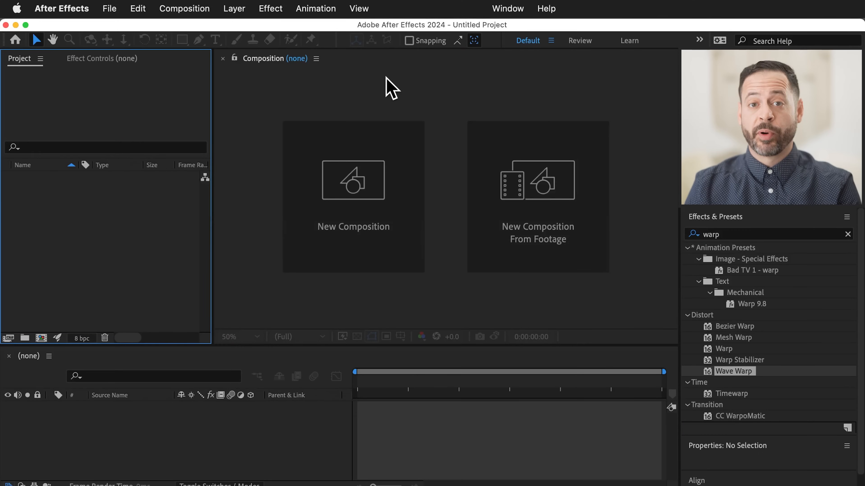
Step: In After Effects, import Flower_Animation.psd as a composition with editable layer styles
left_click(109, 8)
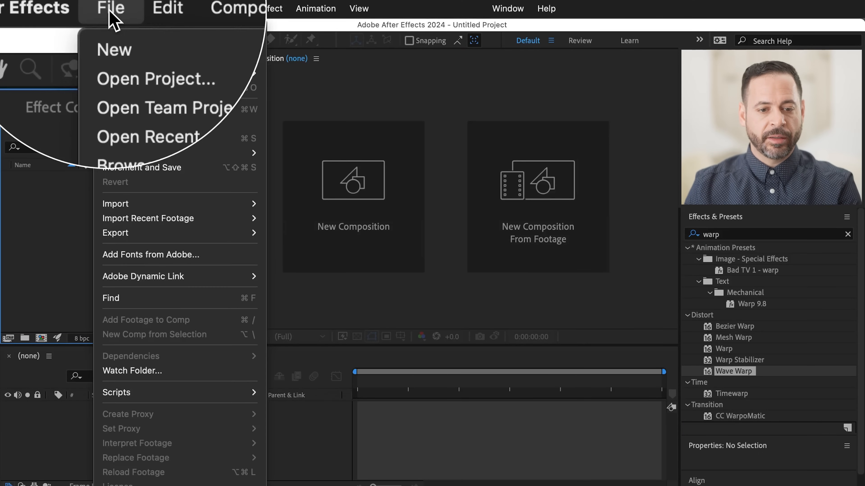
mouse_move(130, 204)
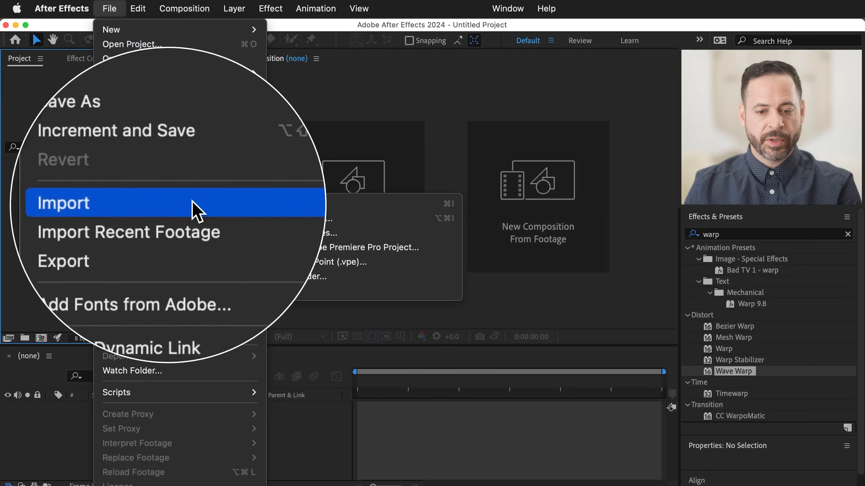
left_click(294, 209)
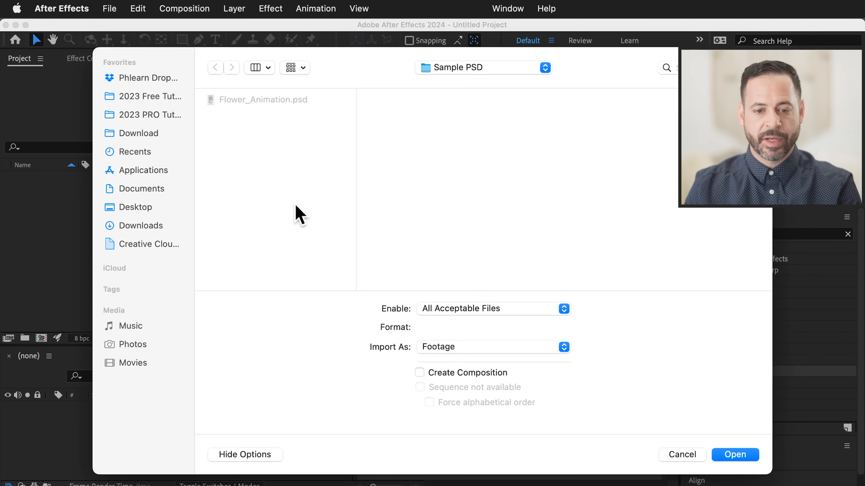
left_click(281, 101)
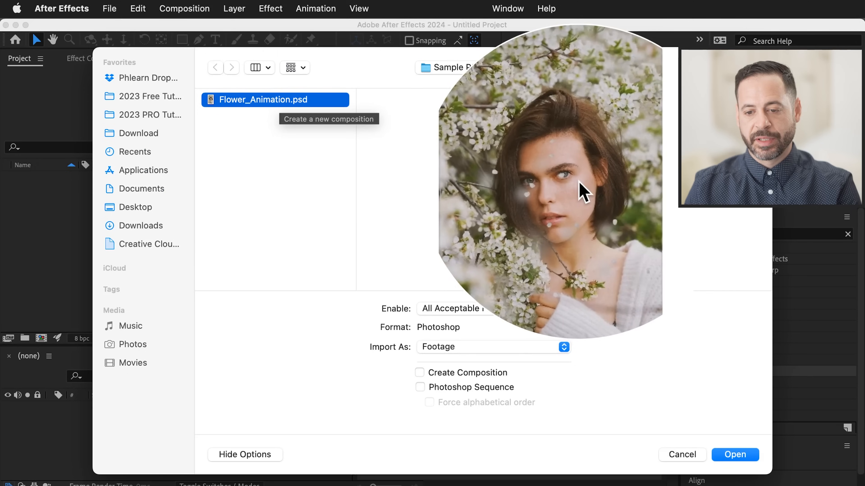
left_click(732, 458)
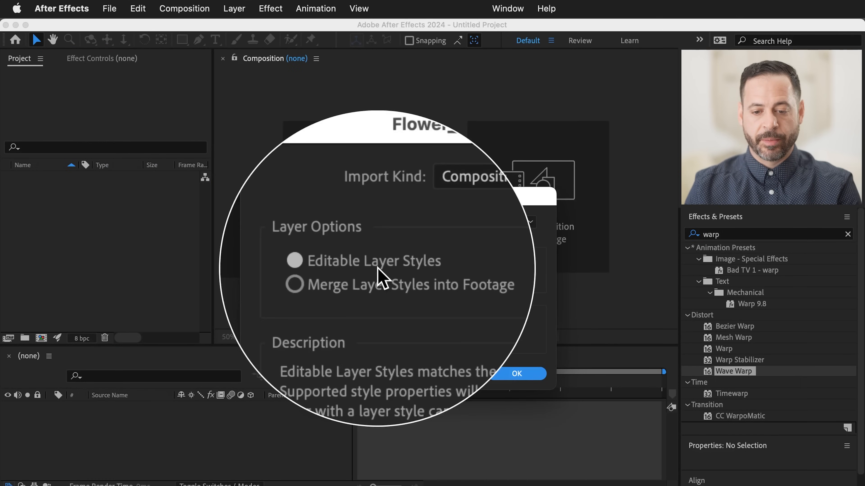
left_click(516, 373)
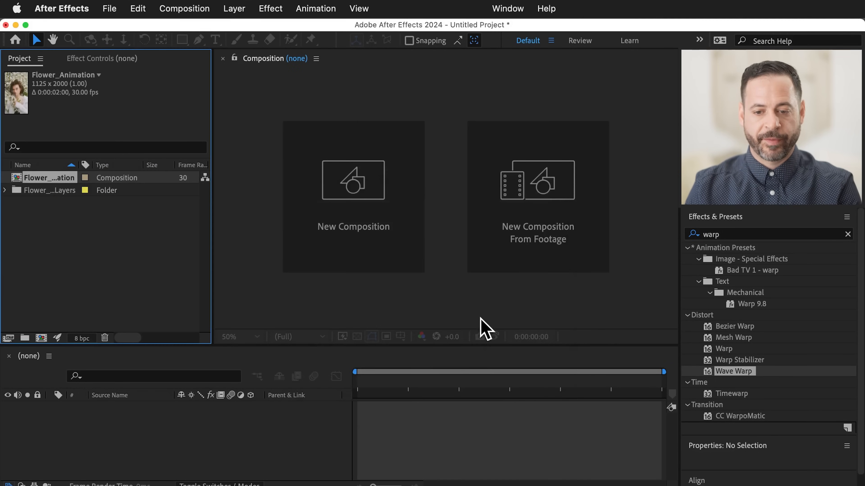
Step: Expand the Flower_Animation Layers folder and widen the project list so the full layer names can be read
left_click(5, 190)
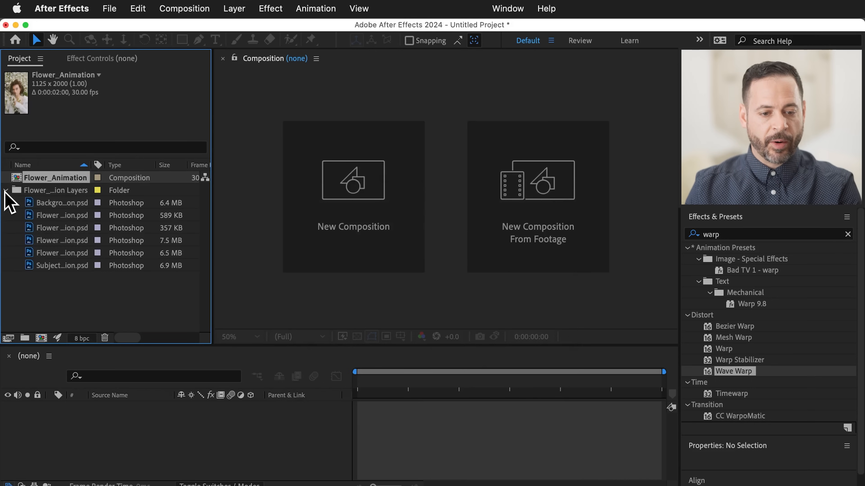
left_click_drag(91, 166, 178, 180)
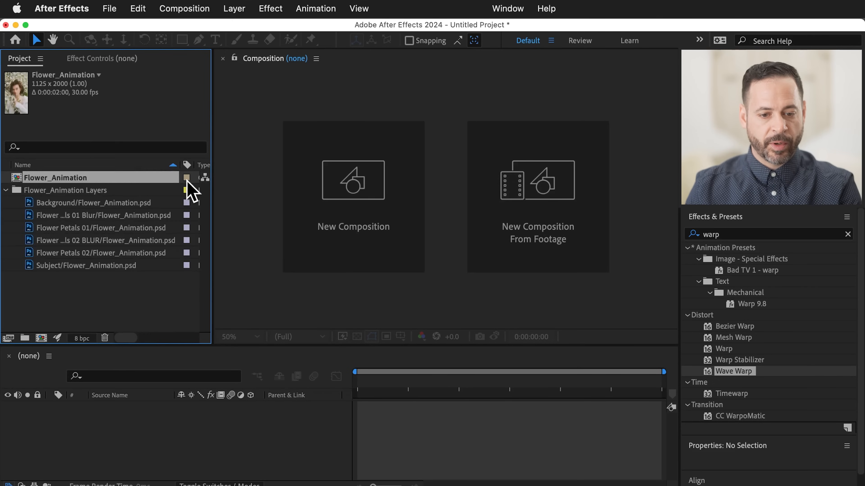
left_click_drag(213, 172, 266, 173)
left_click_drag(180, 164, 217, 165)
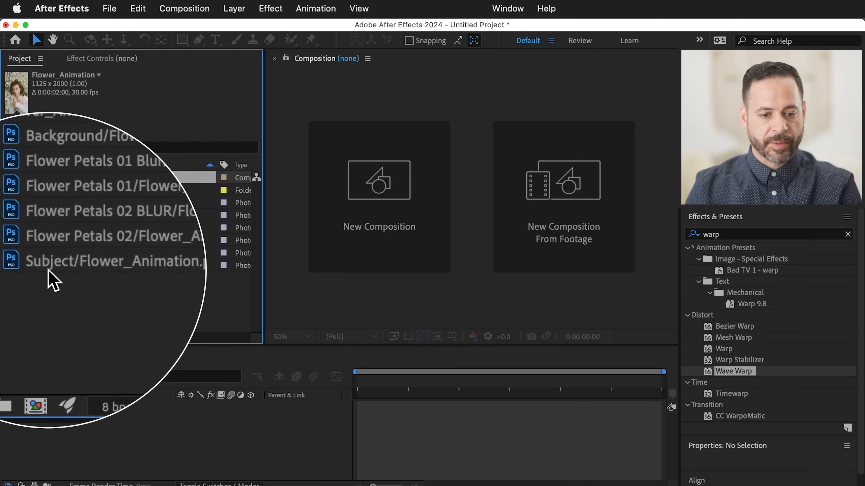
Step: Create a composition from Background/Flower_Animation.psd and place Subject/Flower_Animation.psd above the background layer
left_click(61, 204)
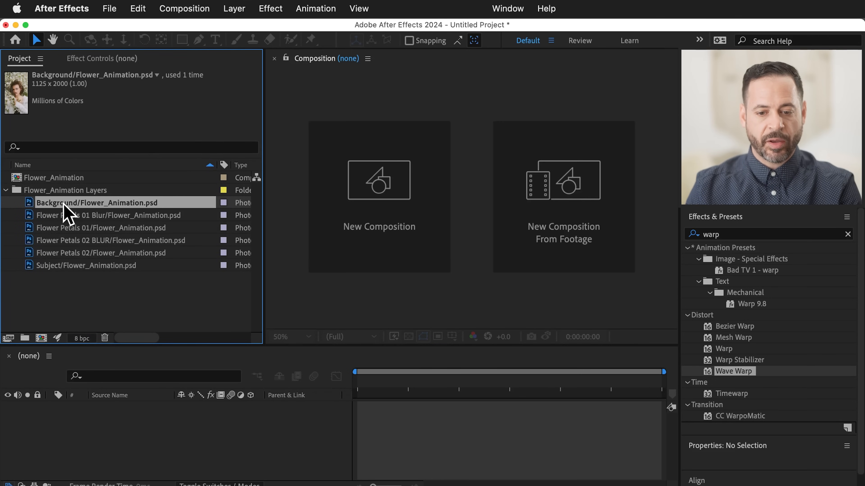
left_click_drag(64, 204, 96, 428)
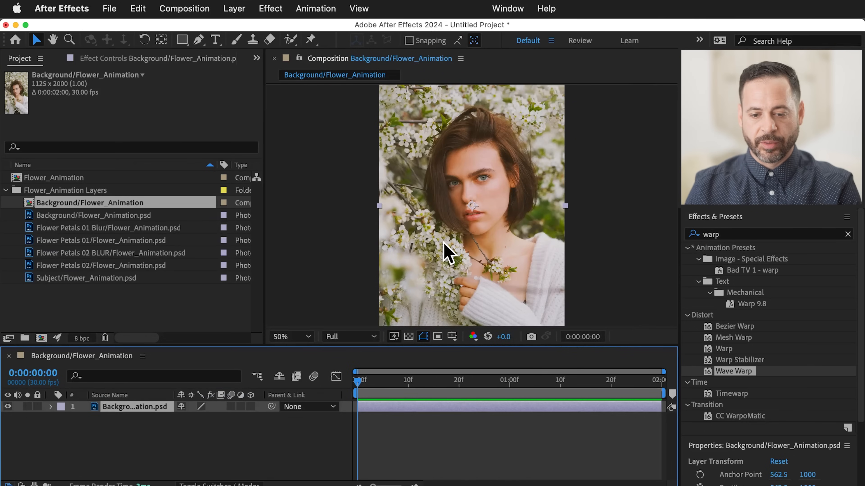
left_click(94, 282)
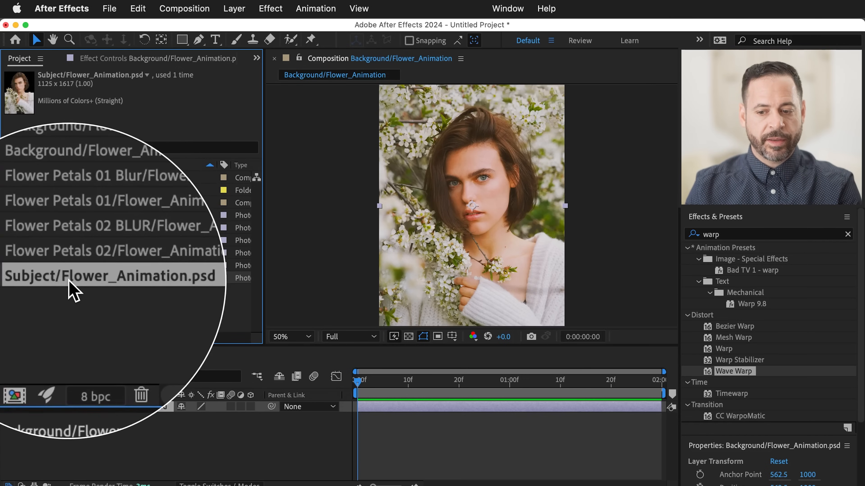
left_click_drag(70, 282, 135, 410)
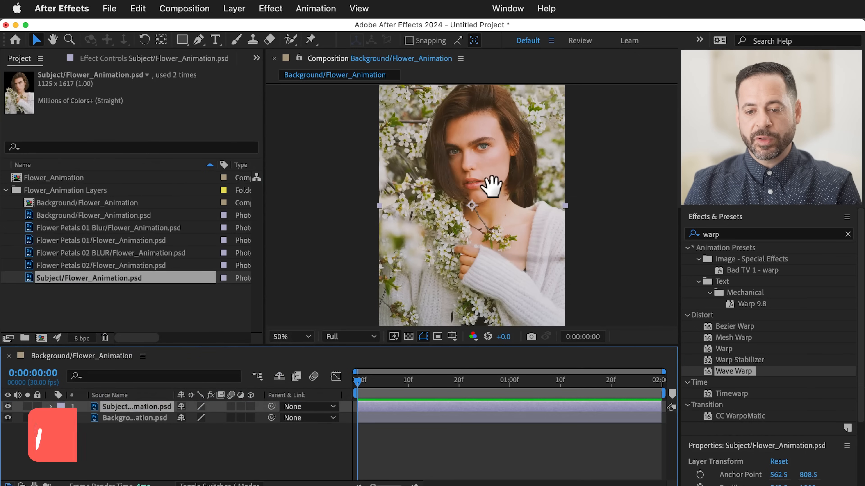
Step: Move the Subject layer freehand down and to the left over the background
key("h")
left_click_drag(492, 187, 463, 189)
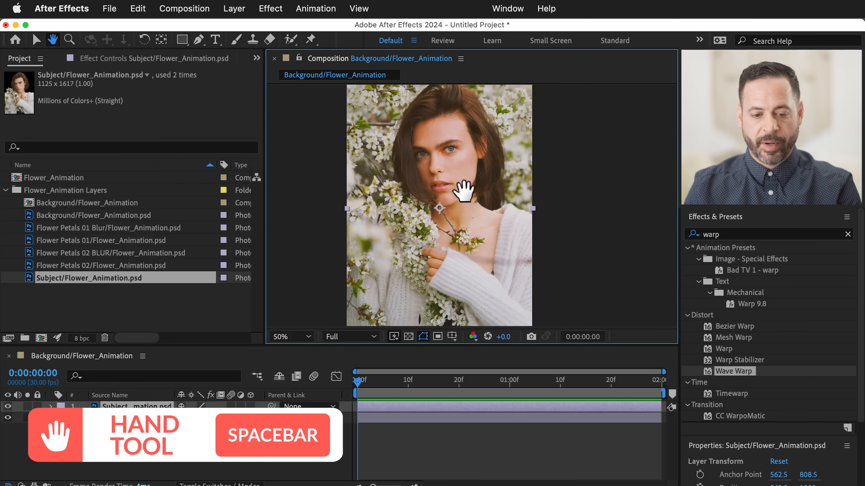
key("v")
left_click_drag(469, 228, 447, 233)
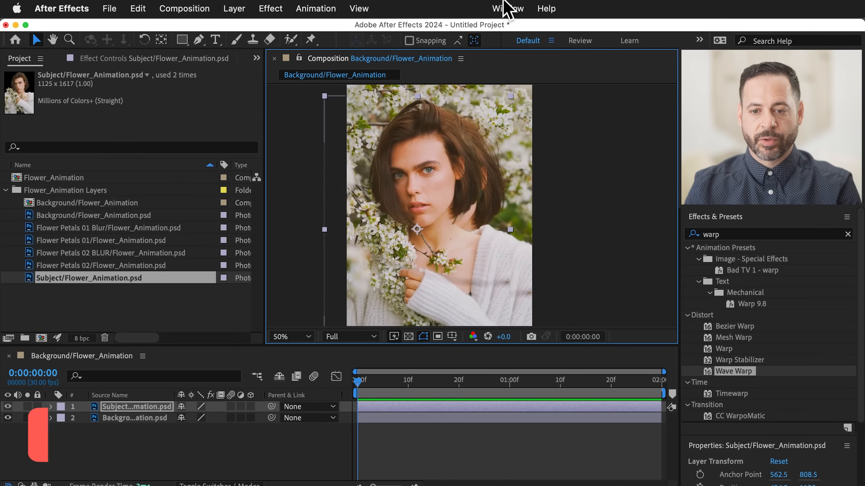
Step: Align the Subject layer to the composition's horizontal center and bottom edge
left_click(507, 8)
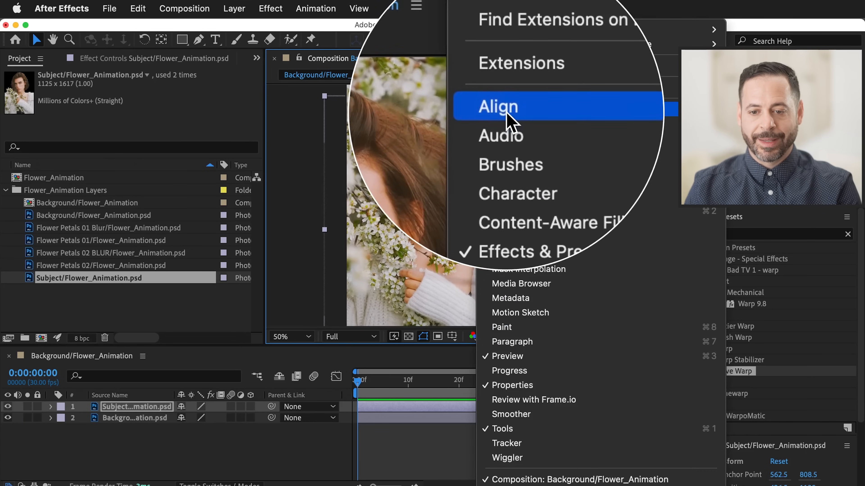
left_click(506, 112)
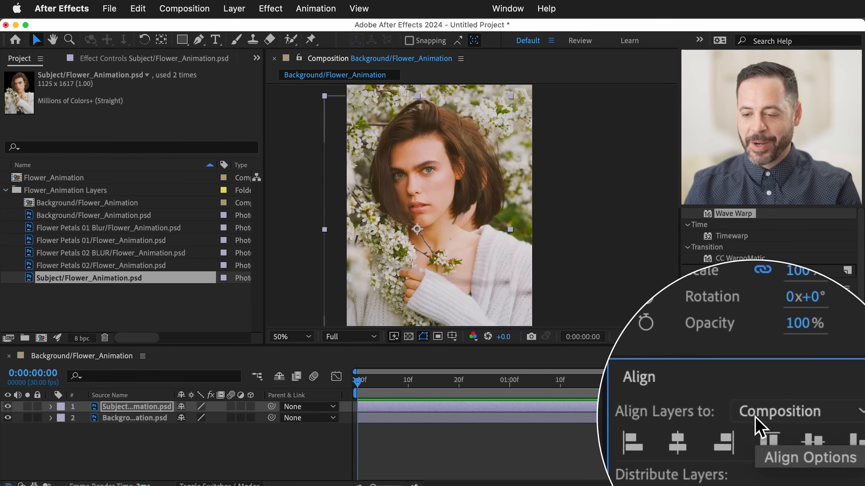
left_click(715, 430)
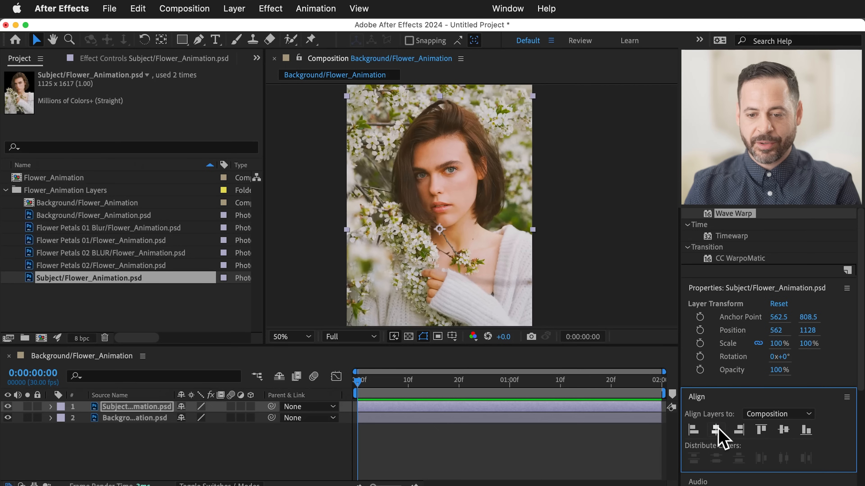
left_click(805, 431)
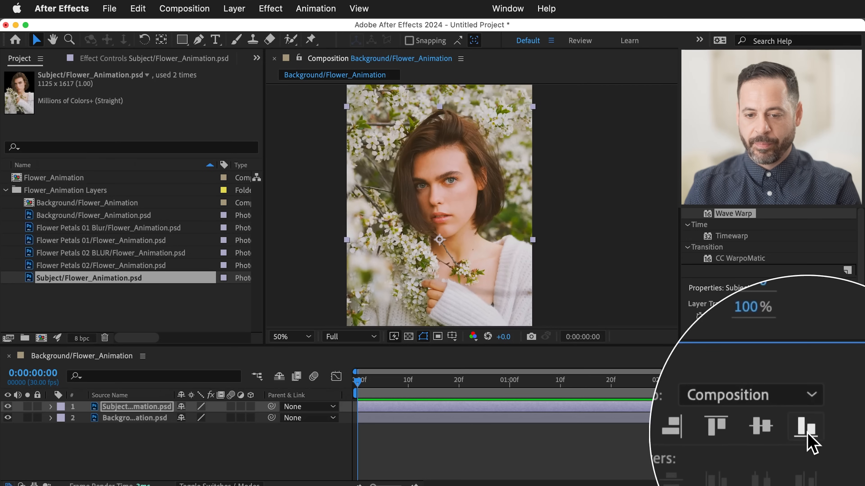
Step: Check the aligned subject's lower edge against the background and enlarge the composition view to fit the full image
left_click_drag(465, 235, 473, 182)
left_click(12, 414)
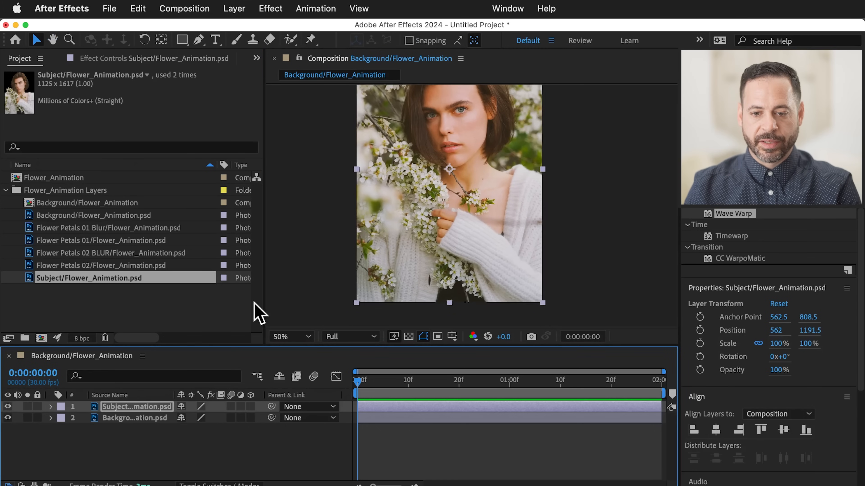
key("h")
left_click_drag(473, 170, 470, 245)
key("v")
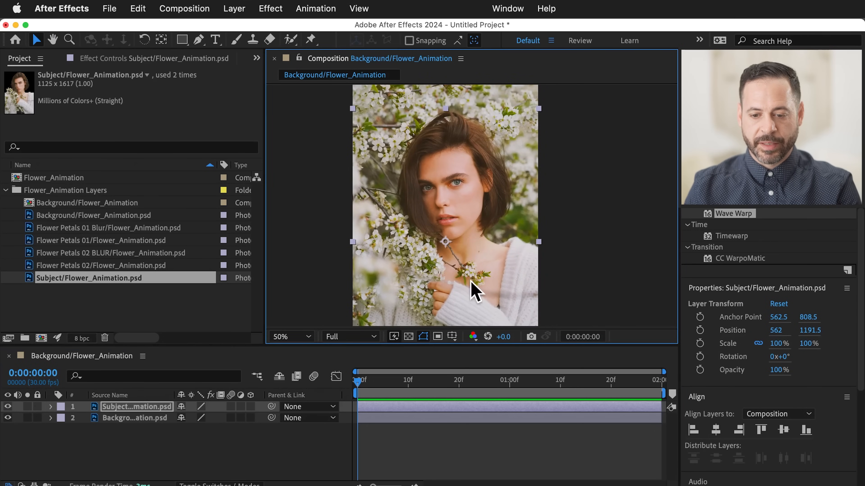
left_click_drag(467, 346, 467, 399)
left_click_drag(471, 300, 494, 277)
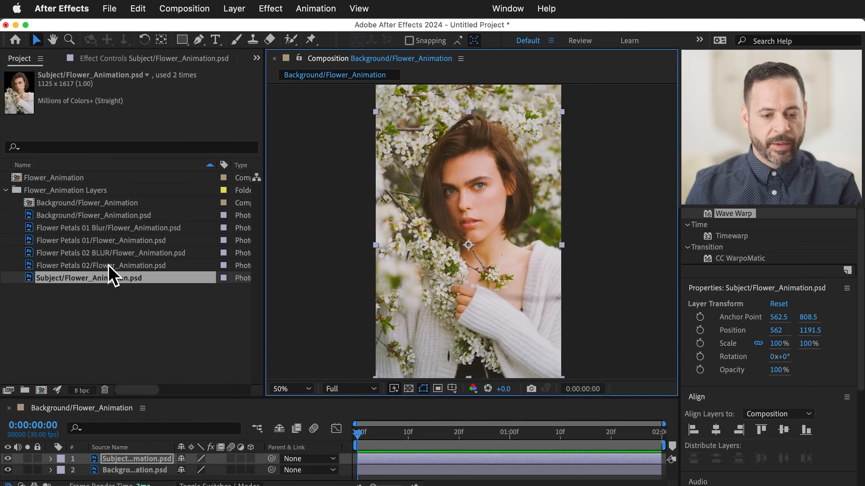
Step: Add Flower Petals 01 above the Subject layer and move it left and slightly up, to about 378.5, 940
left_click(95, 266)
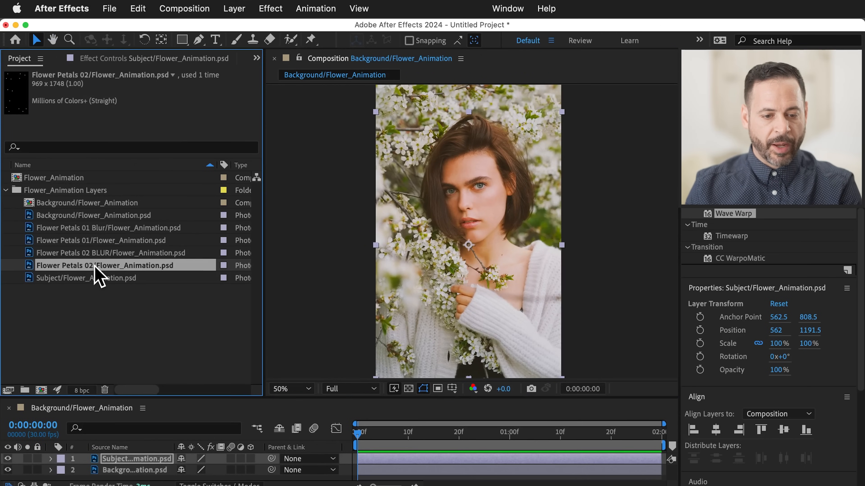
left_click(91, 241)
left_click_drag(82, 242, 130, 460)
left_click_drag(477, 228, 444, 222)
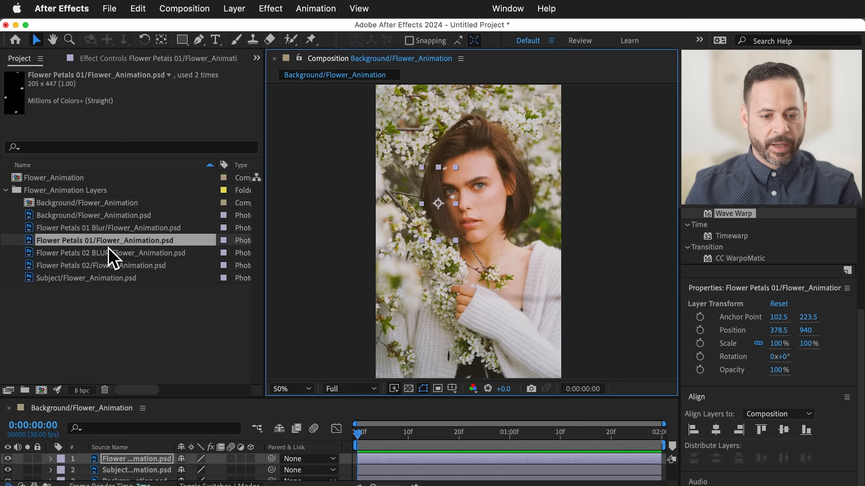
Step: Add Flower Petals 02 as the uppermost layer and move it slightly left and up, to about 538.5, 984
left_click(106, 265)
left_click_drag(102, 267, 134, 457)
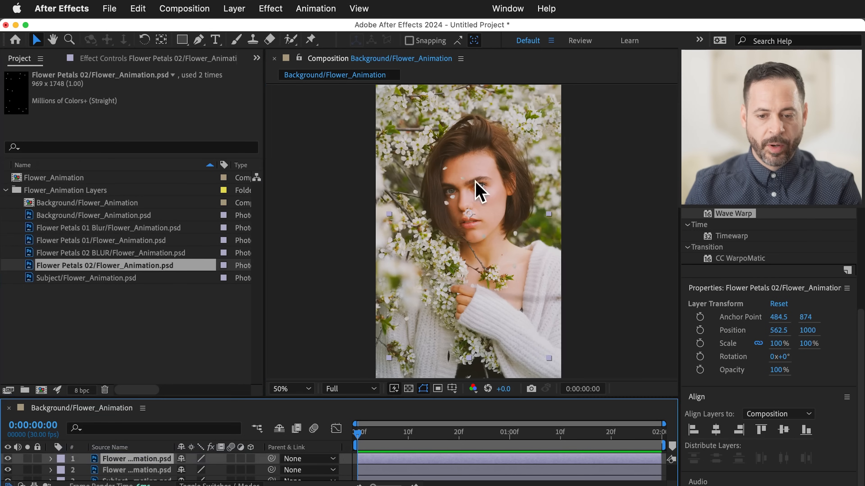
mouse_move(481, 265)
left_mouse_down()
mouse_move(493, 245)
mouse_move(484, 272)
mouse_move(477, 262)
left_mouse_up()
Step: Duplicate Flower Petals 01 and Flower Petals 02 and place the copies between the Subject and Background layers
left_click_drag(257, 398, 270, 312)
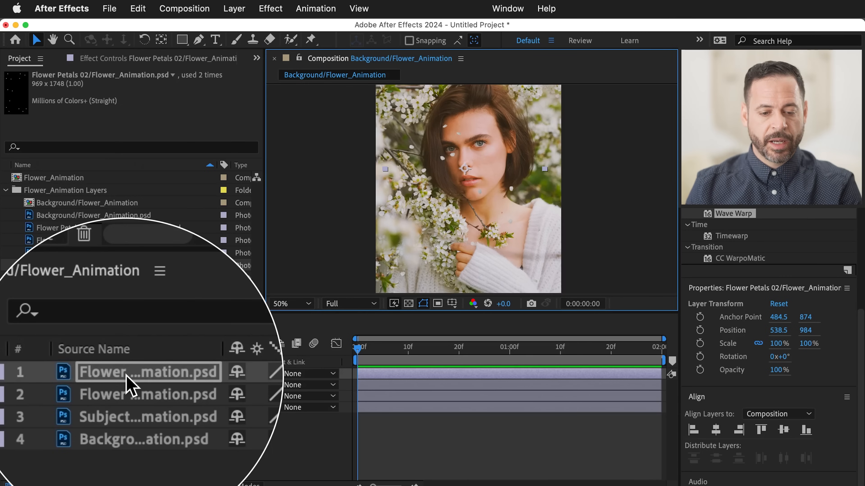
left_click(129, 385, "shift")
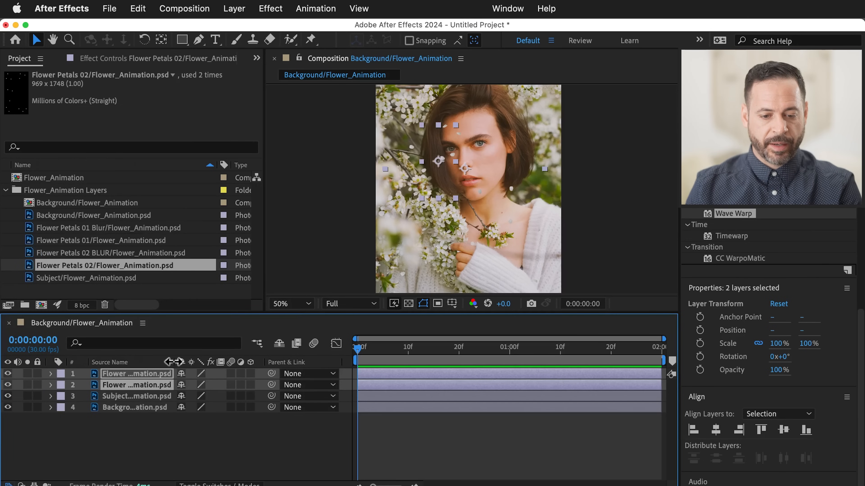
left_click_drag(175, 362, 264, 362)
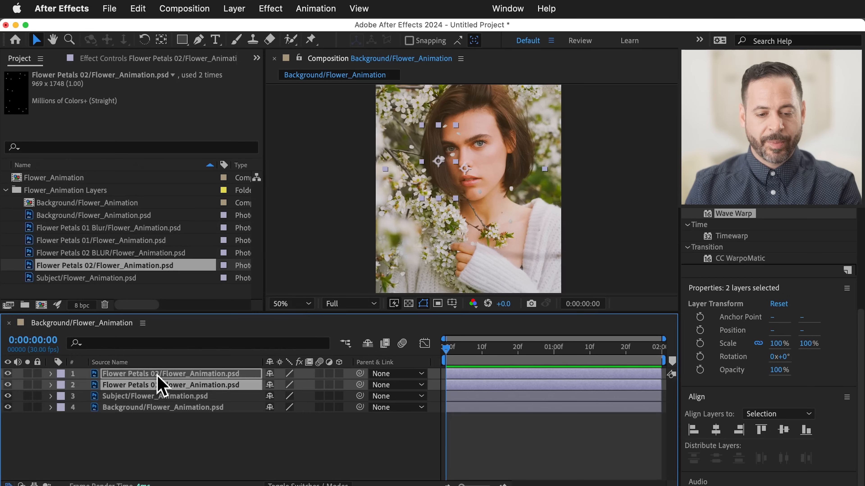
left_click(160, 407)
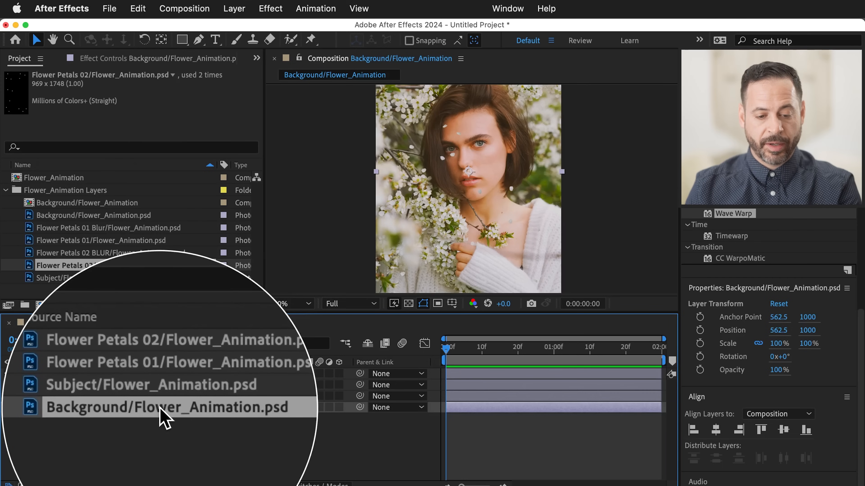
key("super+v")
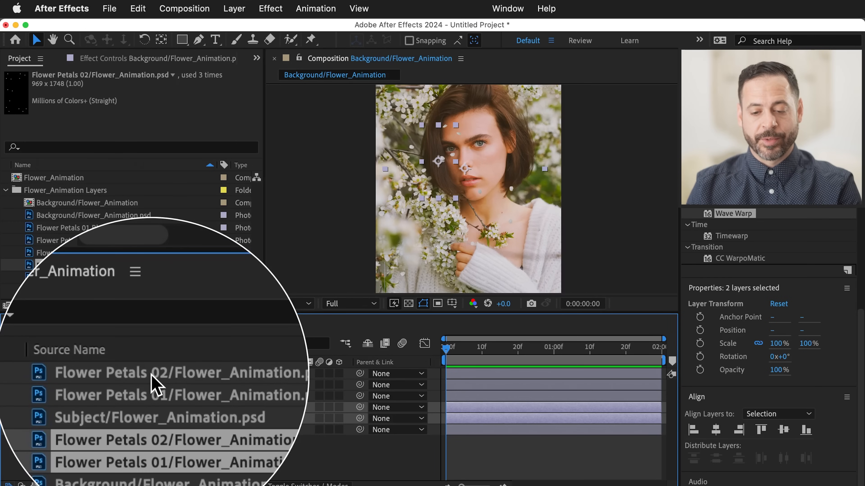
Step: Try moving the uppermost Flower Petals 02 layer left and up, to about 142.5, 836
left_click(153, 375)
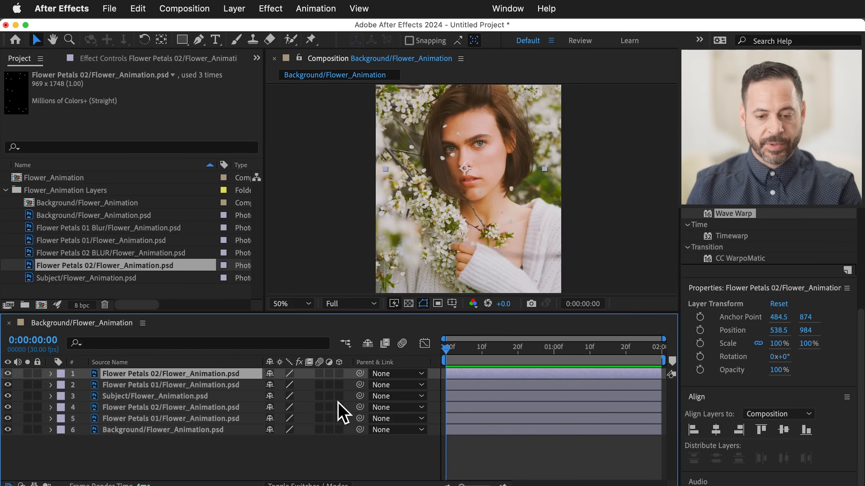
left_click_drag(262, 360, 245, 360)
mouse_move(428, 347)
left_mouse_down()
mouse_move(533, 347)
mouse_move(423, 352)
left_mouse_up()
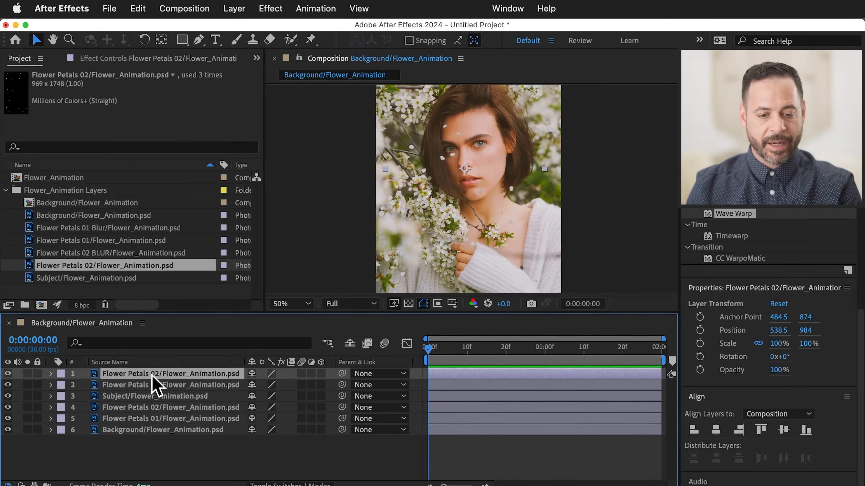
left_click_drag(460, 206, 396, 178)
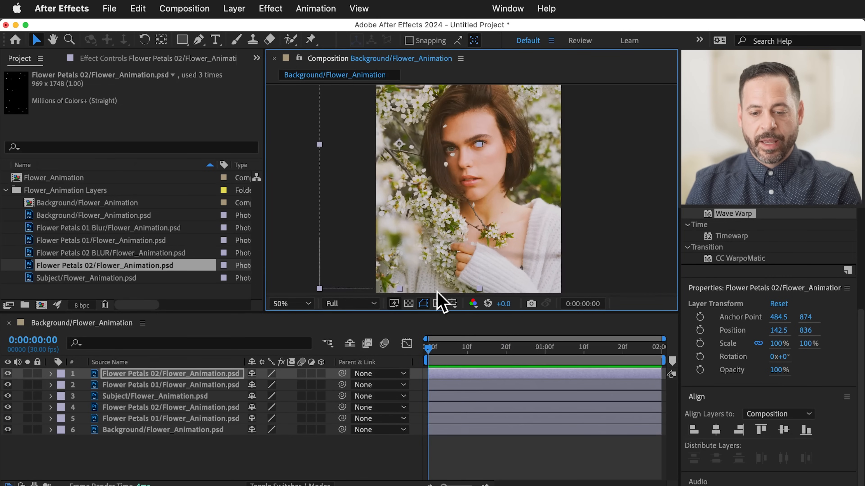
Step: Play the composition and check its duration in the composition settings, leaving them unmodified, and return to the first frame
key("space")
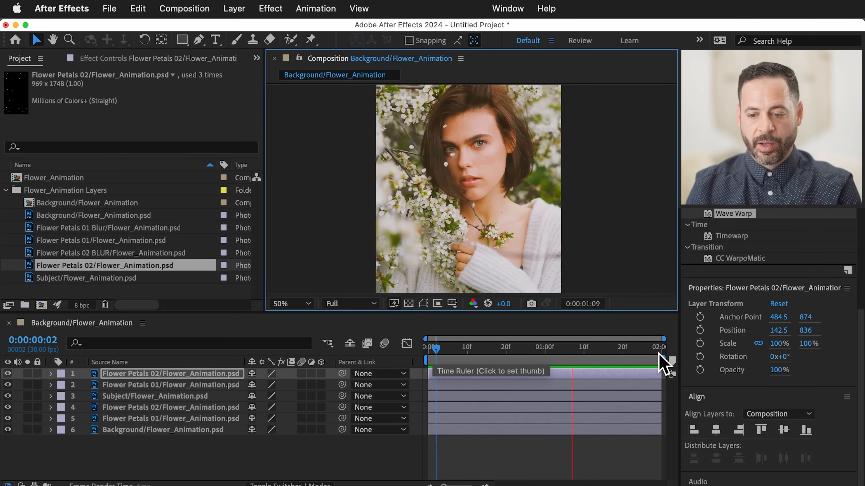
left_click(544, 347)
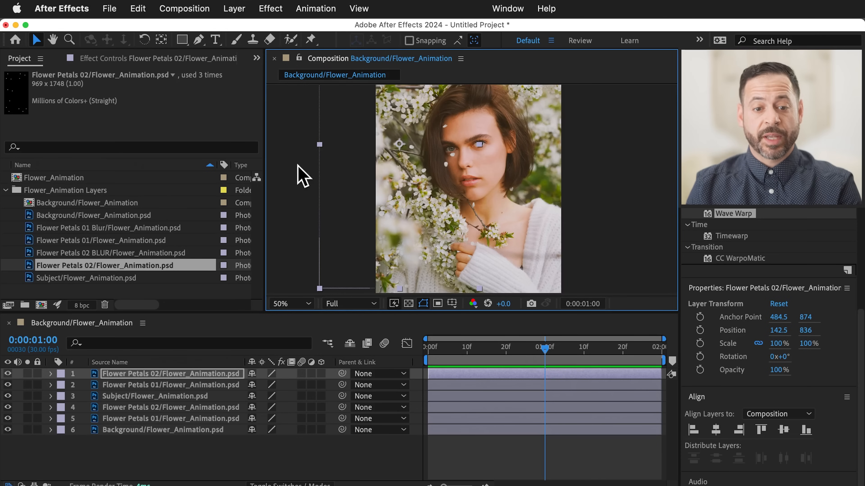
left_click(190, 7)
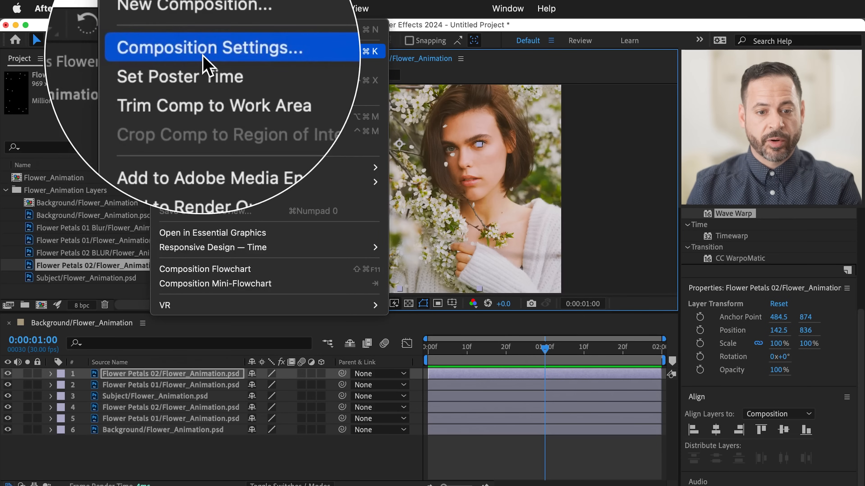
left_click(211, 51)
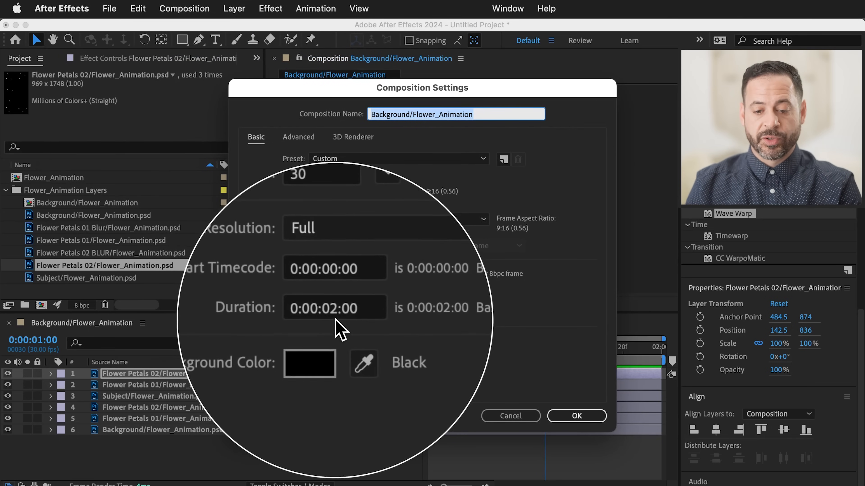
left_click(530, 417)
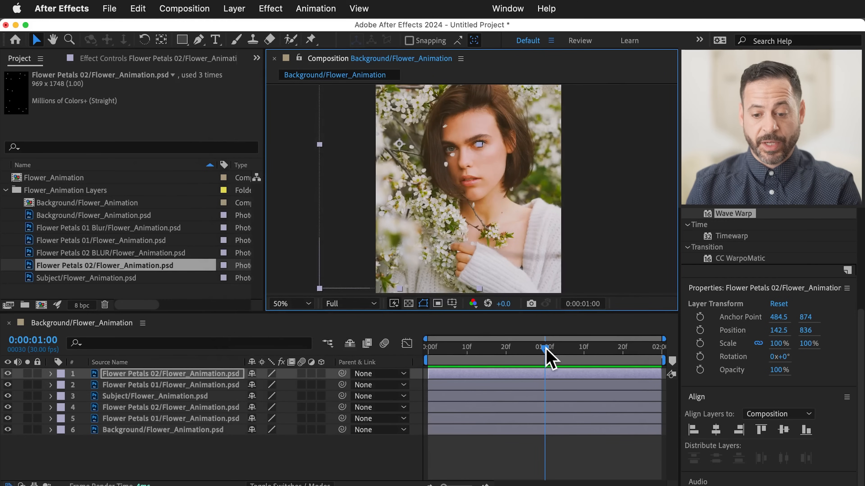
key("Home")
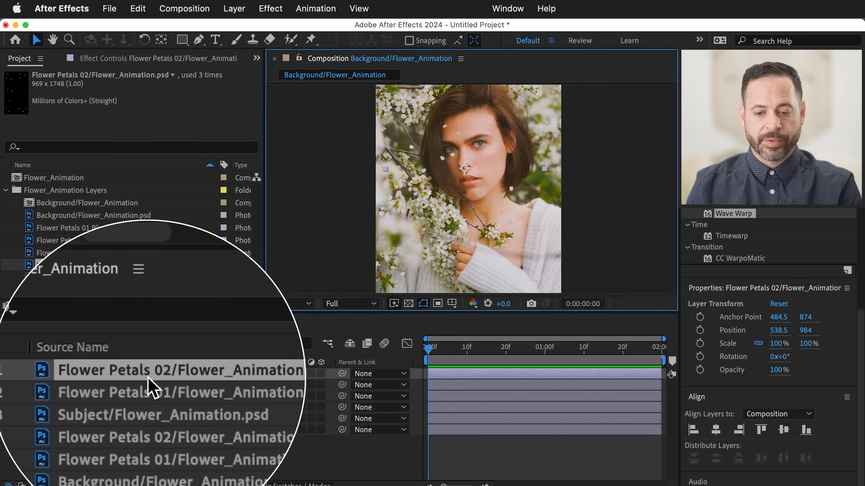
Step: Expand the transform properties of the uppermost Flower Petals 02 layer and select its Position property
left_click_drag(450, 313, 449, 353)
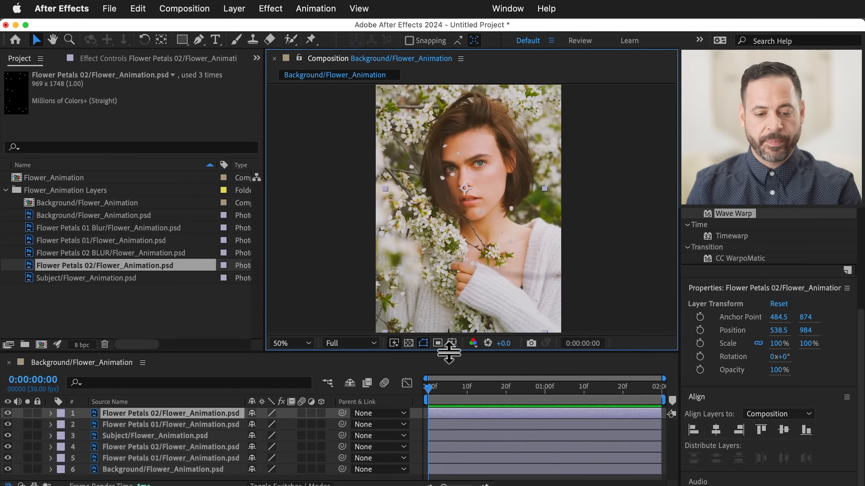
left_click(51, 414)
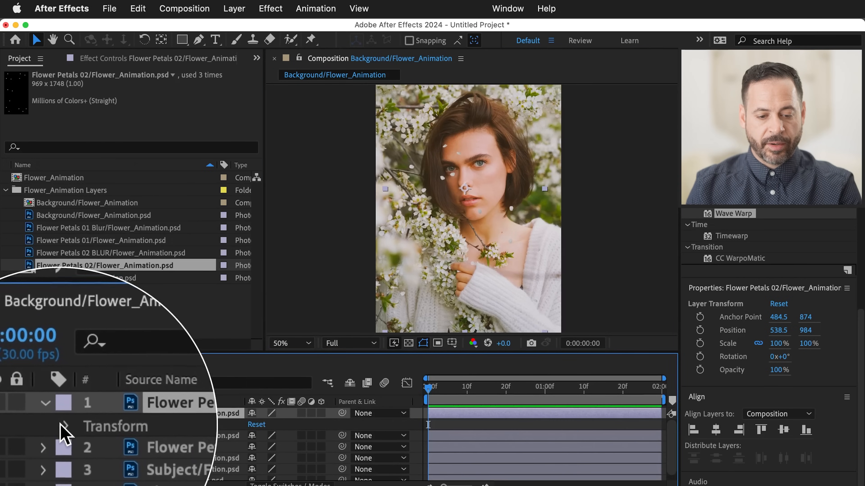
left_click(64, 434)
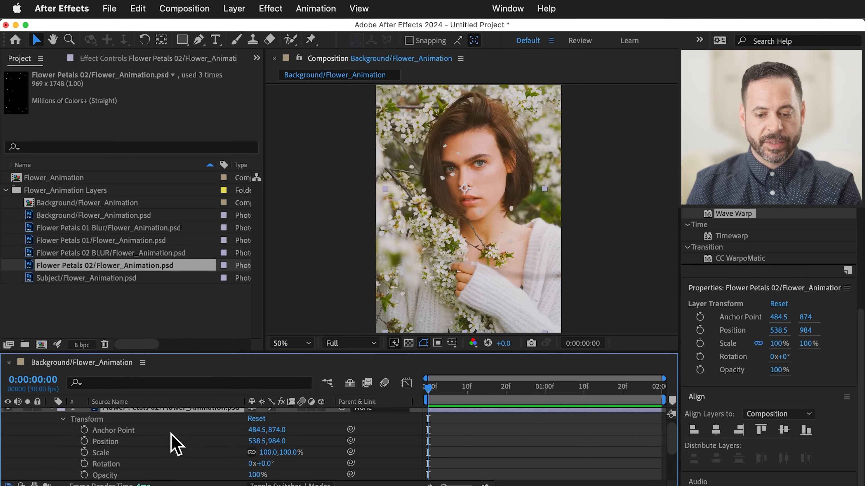
left_click_drag(416, 353, 416, 319)
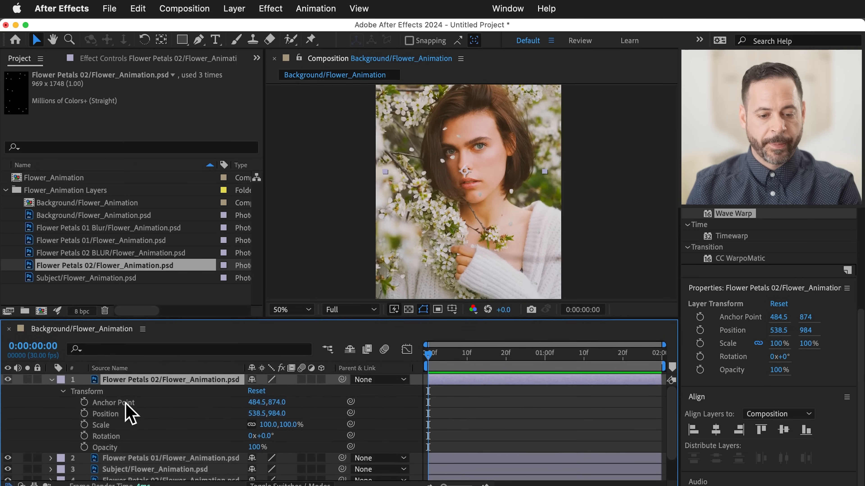
left_click(115, 416)
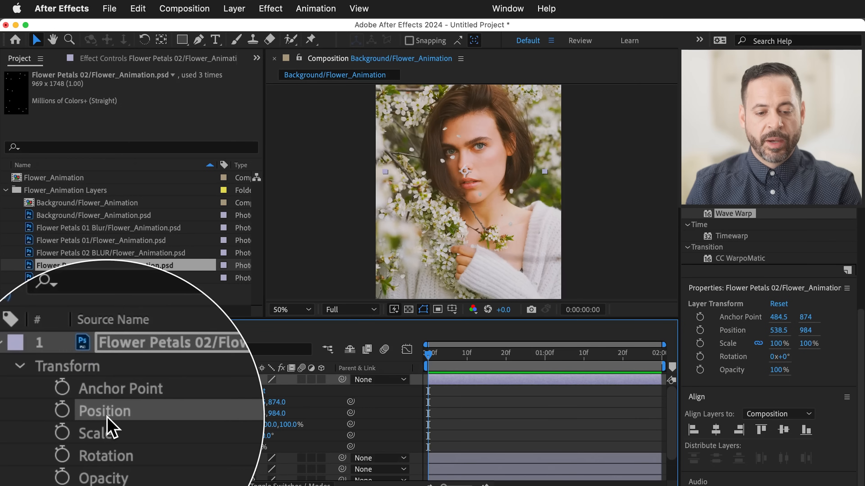
Step: Move the uppermost Flower Petals 02 layer off the image's left edge to about -513.5, 672 and set a Position keyframe at 0:00:00:00
left_click_drag(469, 361, 426, 356)
left_click_drag(470, 241, 296, 191)
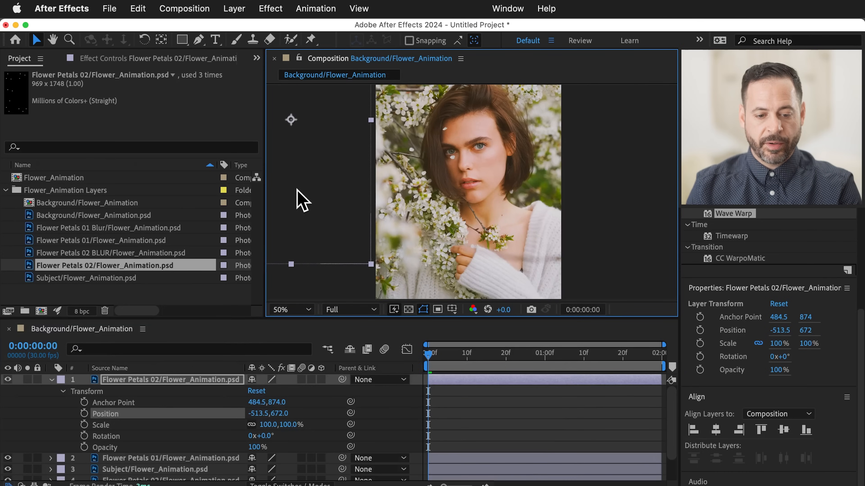
left_click(84, 413)
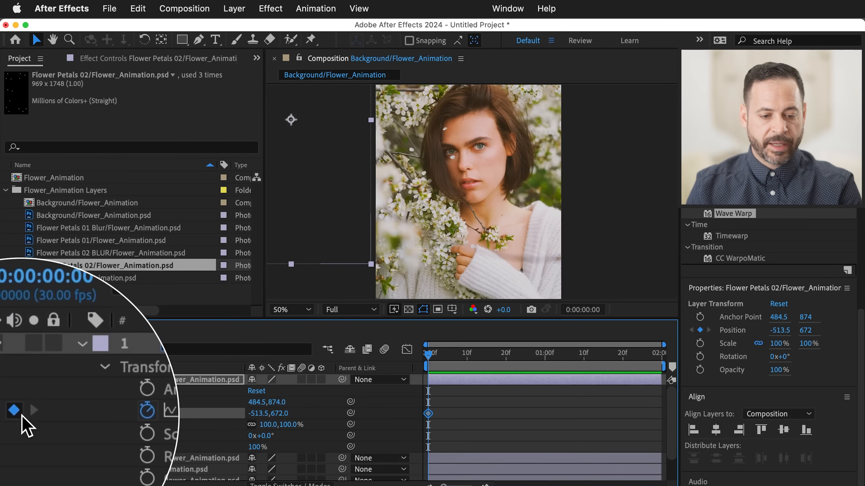
mouse_move(431, 416)
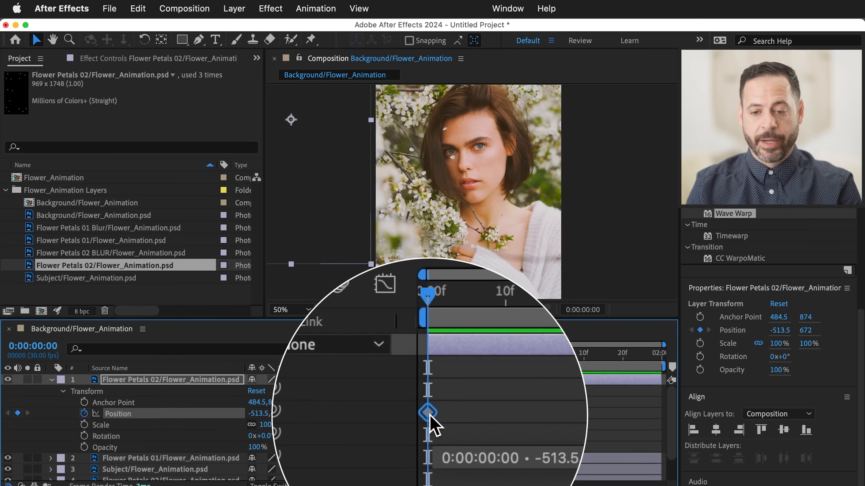
Step: At 0:00:01:20, move the uppermost Flower Petals 02 layer across the image to about 1626.5, 1076 for a second Position keyframe
left_click_drag(448, 357, 623, 363)
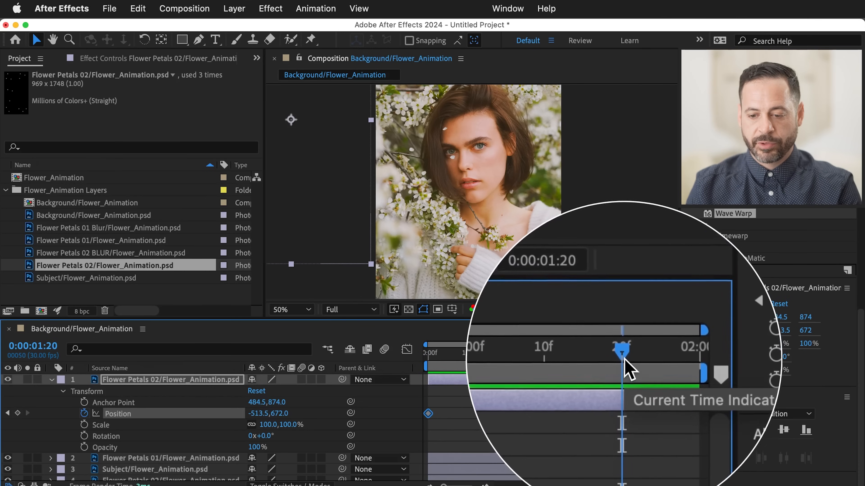
left_click_drag(326, 191, 669, 258)
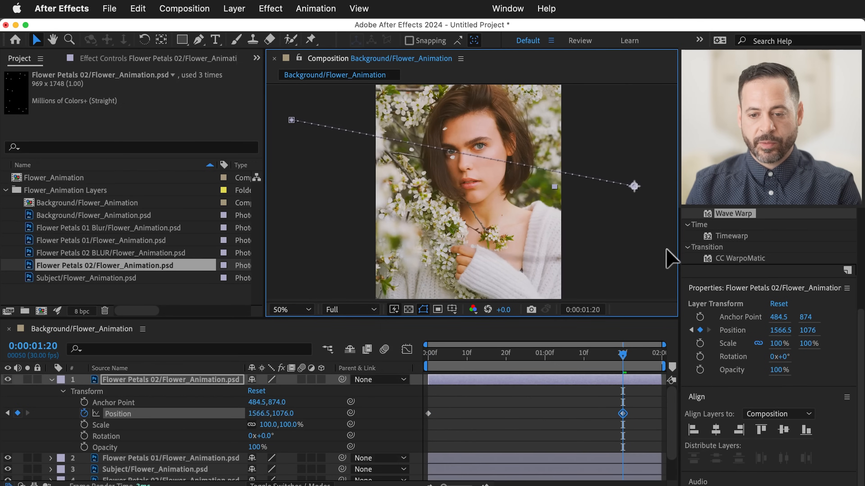
left_click_drag(626, 236, 635, 236)
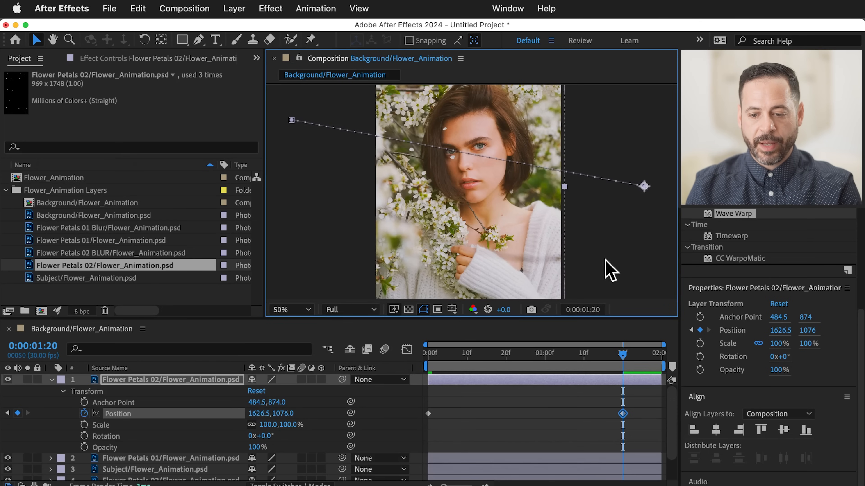
Step: Preview the petals' movement across the portrait by scrubbing and playing the animation, ending at 0:00:00:27
left_click_drag(623, 356, 474, 327)
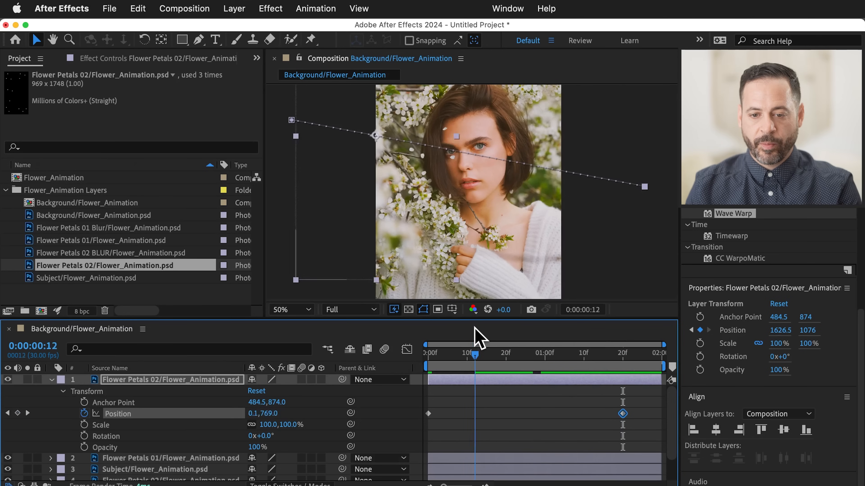
key("space")
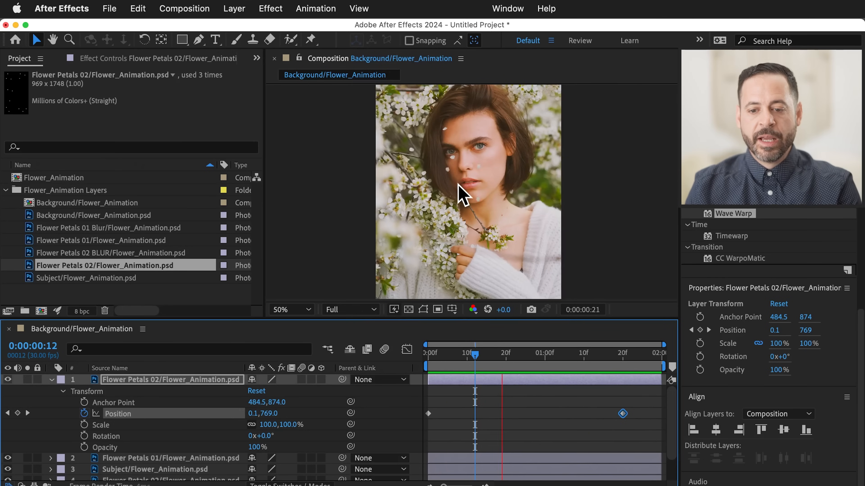
key("space")
left_click_drag(609, 358, 532, 354)
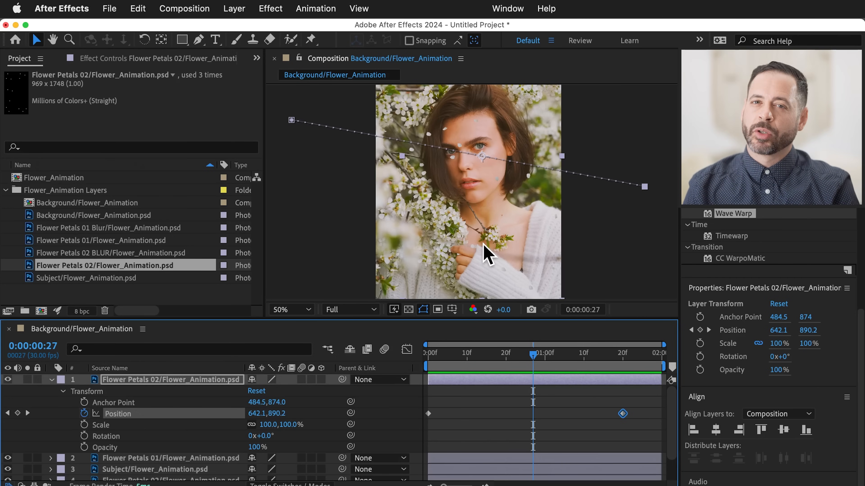
Step: Turn on motion blur for the uppermost Flower Petals 02 layer and in the composition, and play the animation to check it
left_click(301, 378)
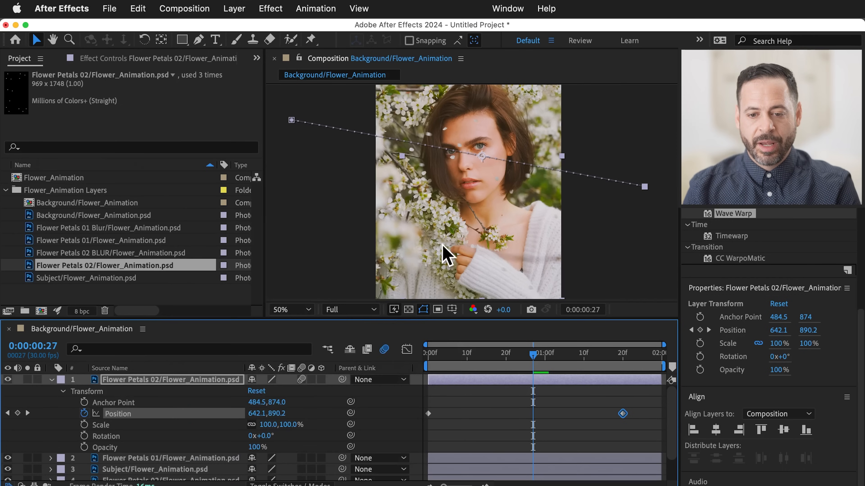
left_click(340, 241)
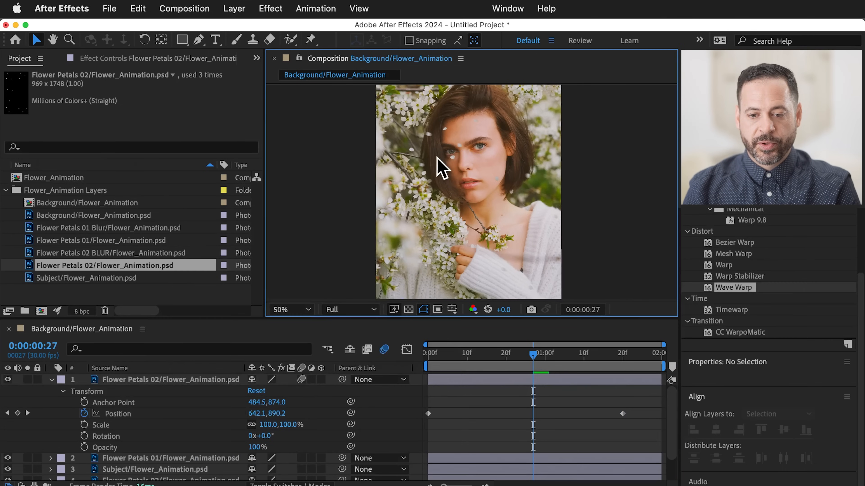
key("space")
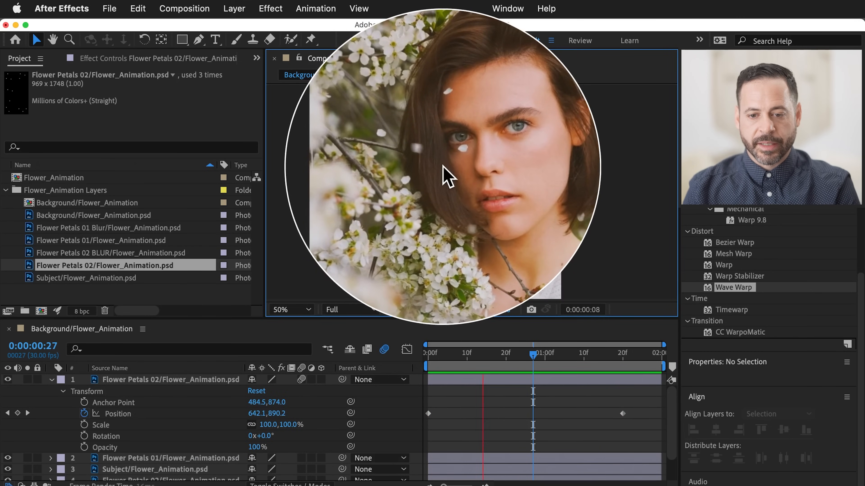
key("space")
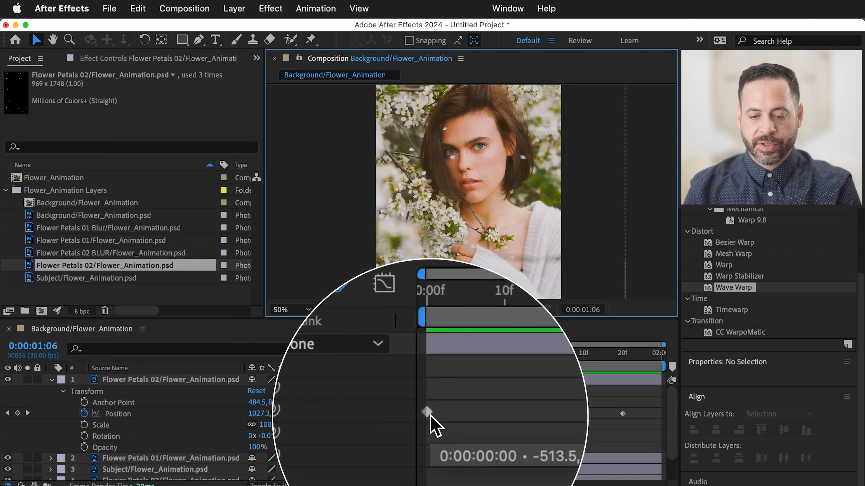
Step: Return to the first Position keyframe and set a Rotation keyframe of 0x+0.0° on the uppermost Flower Petals 02 layer
left_click_drag(559, 362, 473, 361)
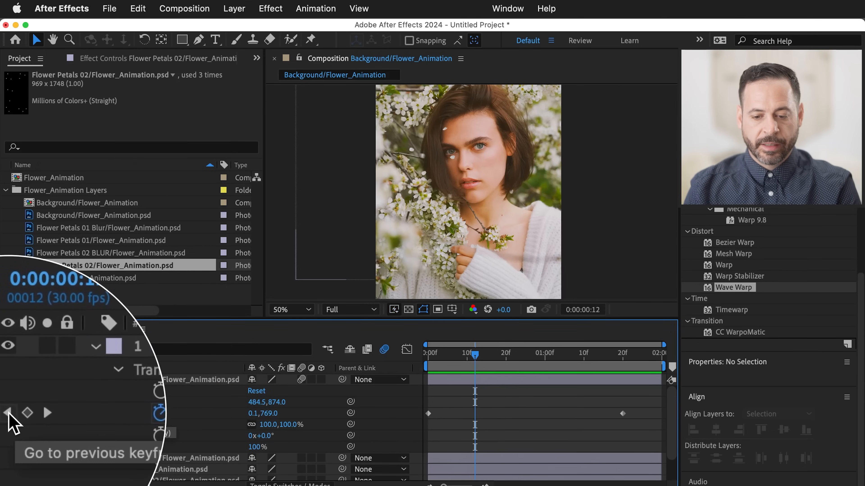
left_click(8, 413)
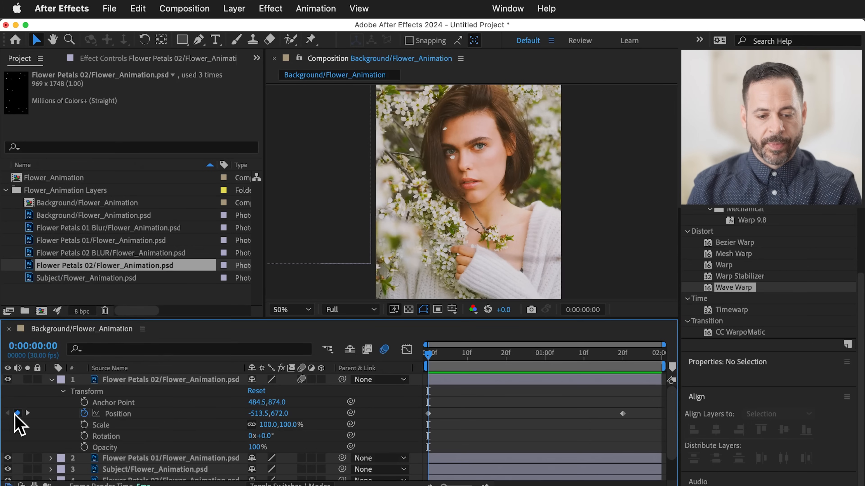
left_click(84, 436)
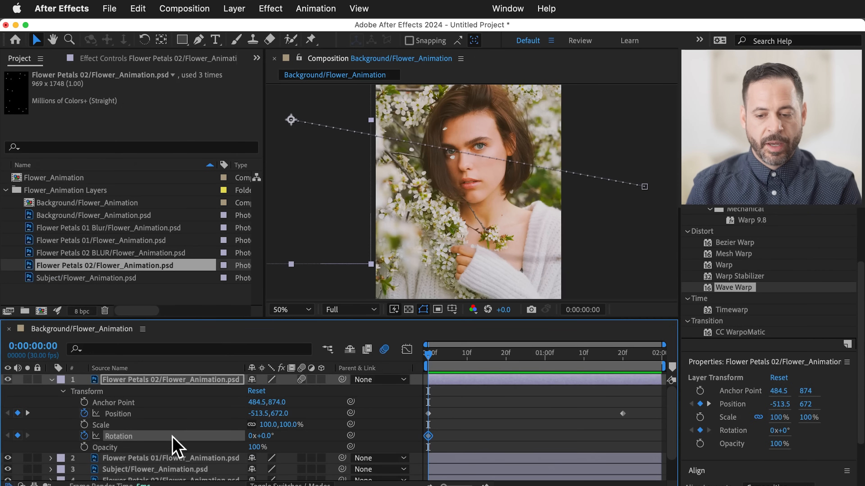
Step: At the second Position keyframe, 0:00:01:20, set a Rotation keyframe of 0x+30.0° on the uppermost Flower Petals 02 layer
mouse_move(623, 415)
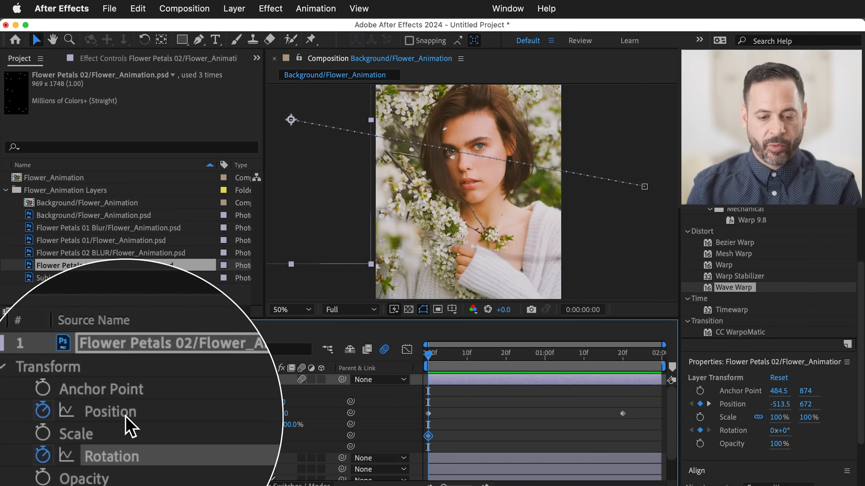
left_click(28, 413)
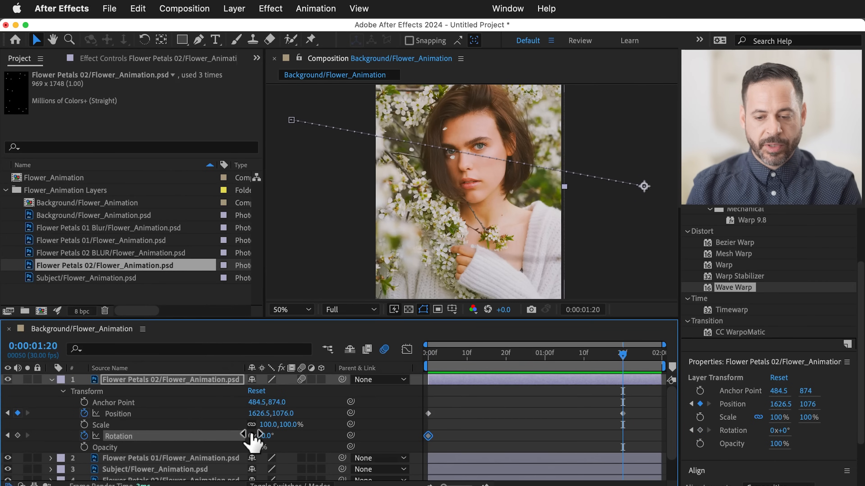
left_click_drag(253, 434, 353, 425)
key("super+z")
left_click_drag(269, 436, 294, 436)
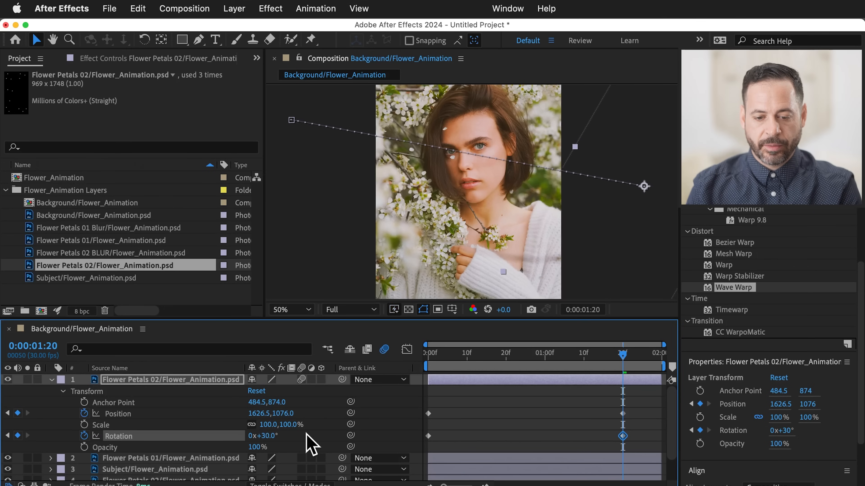
Step: Shift both Position keyframes of the uppermost Flower Petals 02 layer together, placing the 0:00:01:20 one at about 1998.5, 1180, and play the animation
left_click(124, 414)
left_click_drag(609, 231, 647, 229)
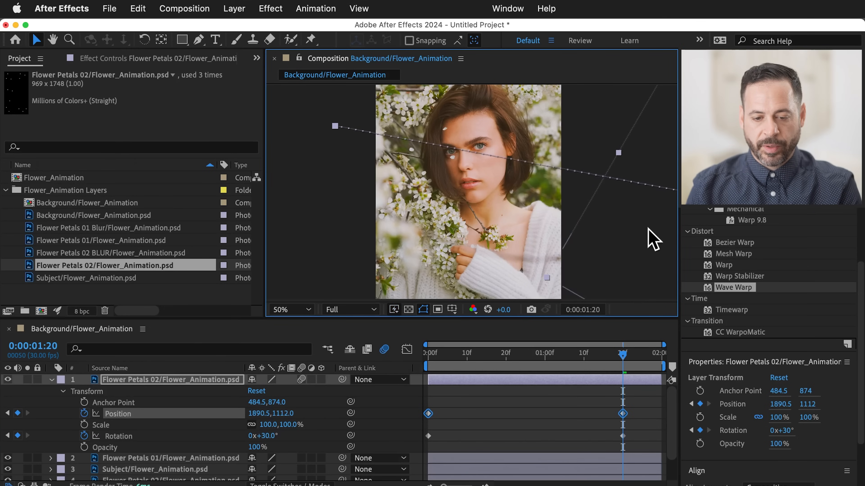
key("super+z")
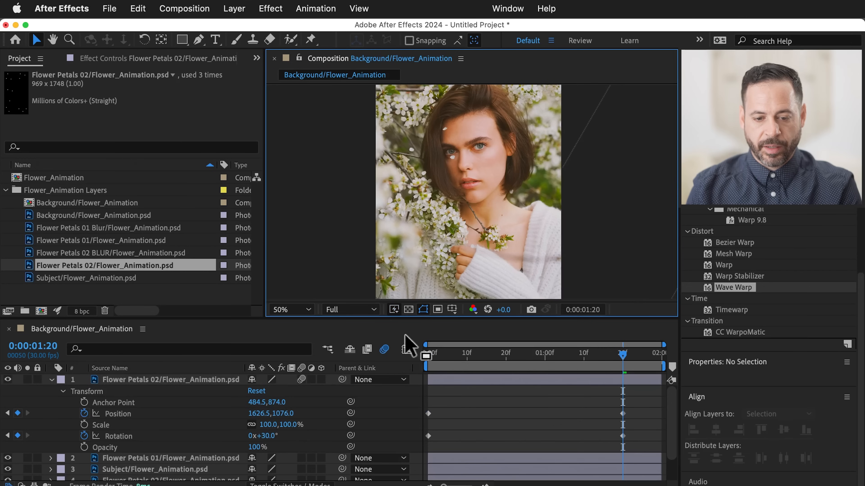
left_click_drag(644, 185, 700, 208)
left_click_drag(622, 217, 628, 215)
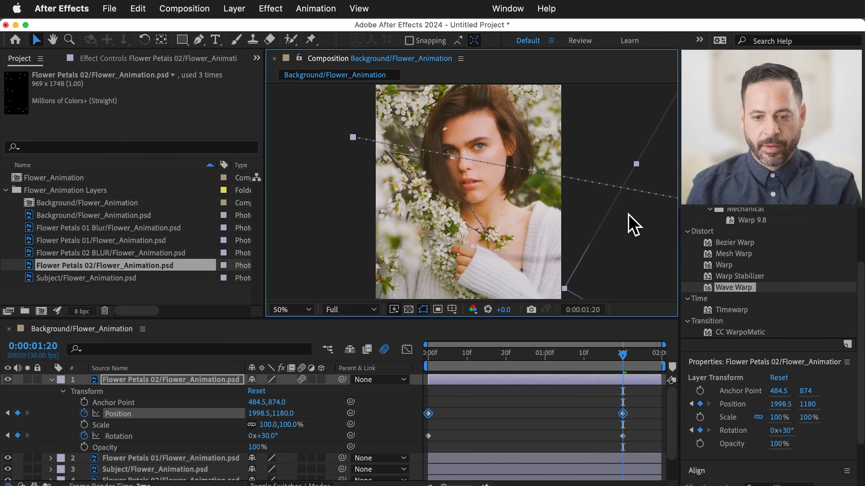
key("space")
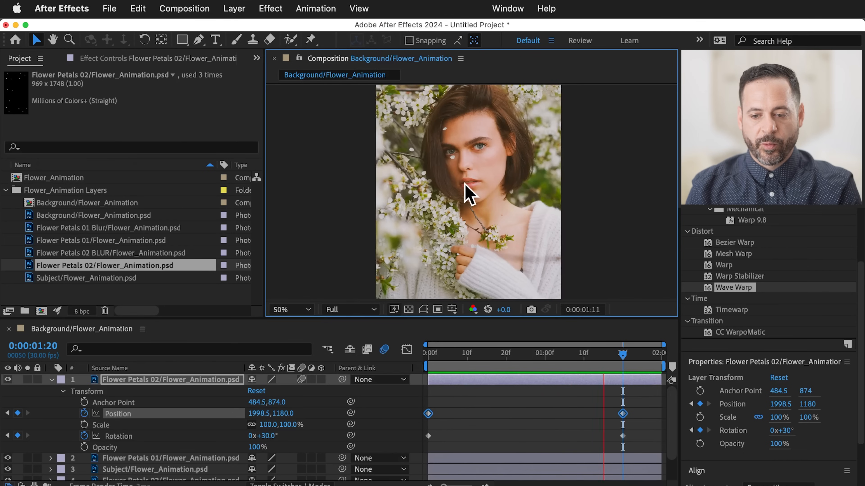
key("space")
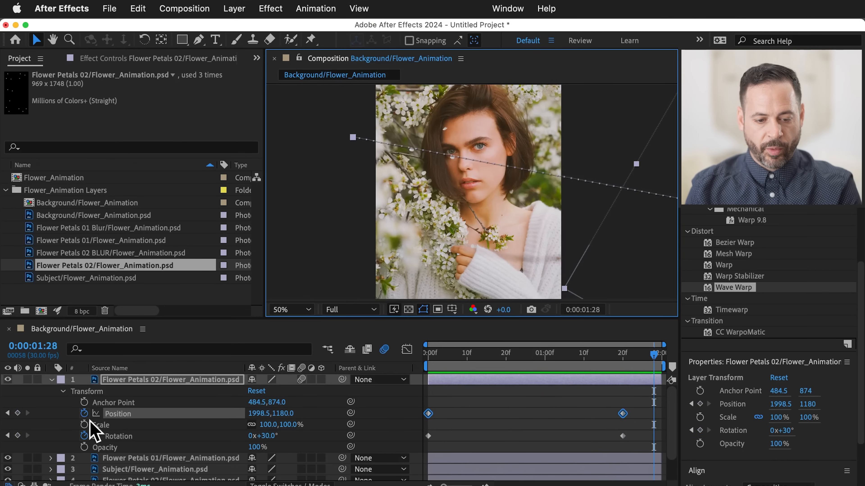
Step: At 0:00:01:20, raise both Rotation keyframes of the uppermost Flower Petals 02 layer together to 0x+87.0° at that frame, and play the animation
left_click(8, 413)
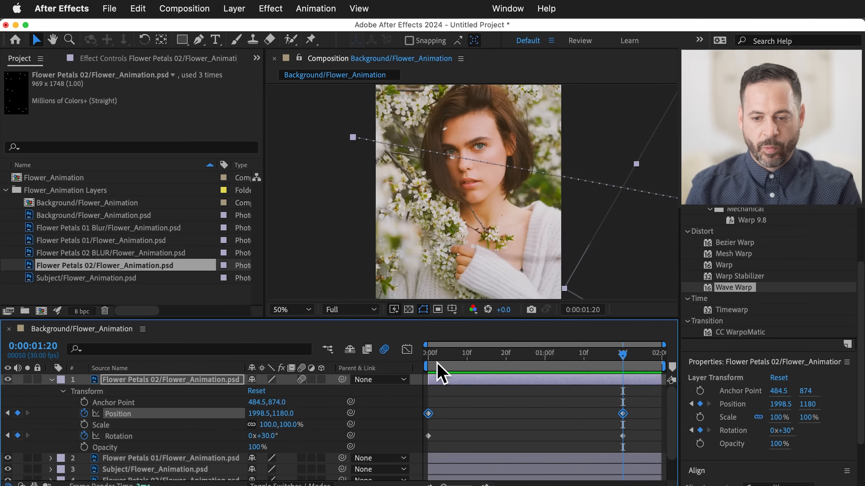
left_click_drag(531, 217, 367, 180)
key("comma")
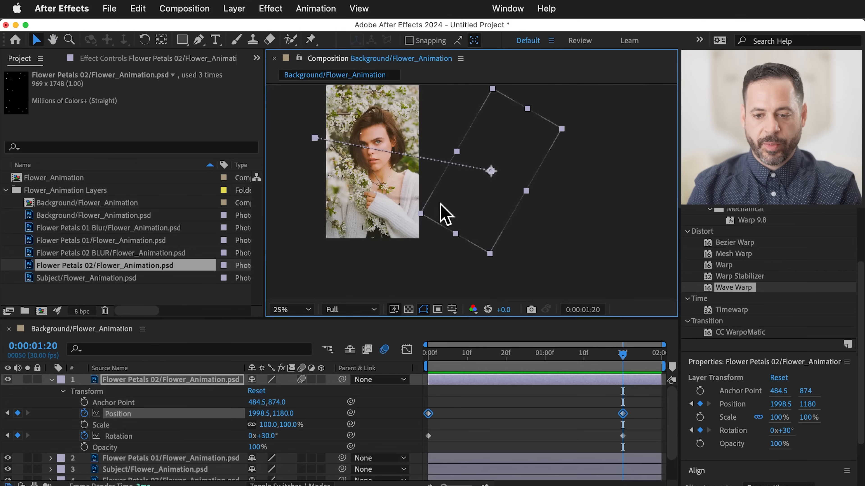
left_click(119, 436)
left_click_drag(493, 252, 496, 251)
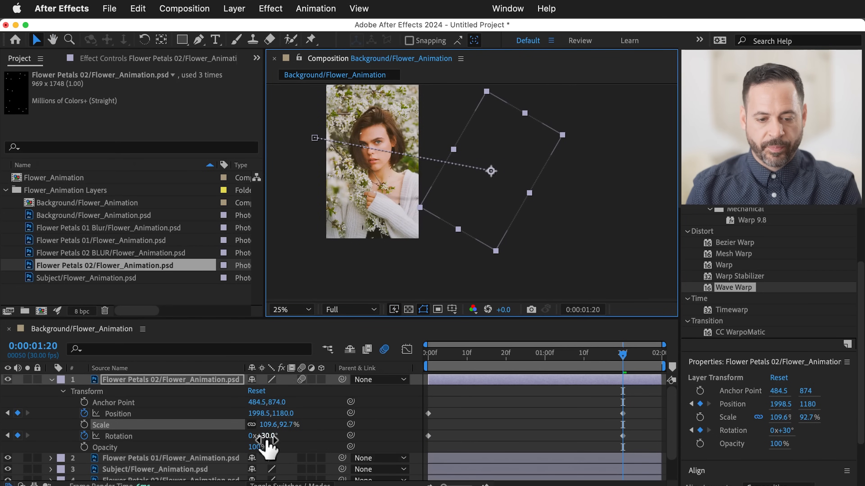
key("super+z")
left_click_drag(271, 436, 306, 435)
key("space")
left_click_drag(458, 212, 523, 246)
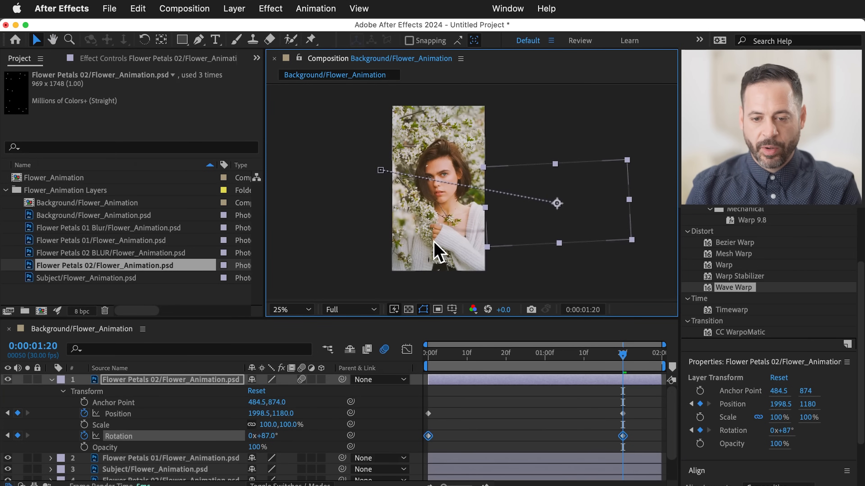
key("space")
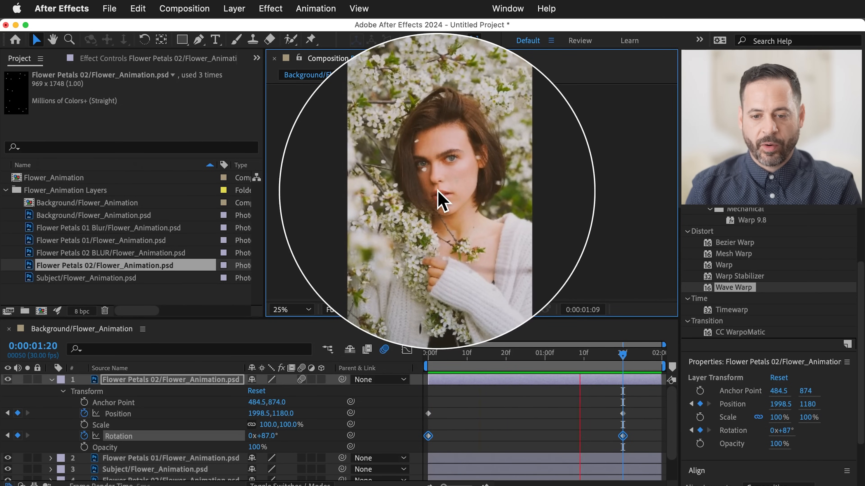
key("space")
Step: Expand the transform properties of the two topmost petal layers, with Flower Petals 01 selected, and return to the first keyframe at 0:00:00:00
left_click(52, 379)
left_click(123, 391)
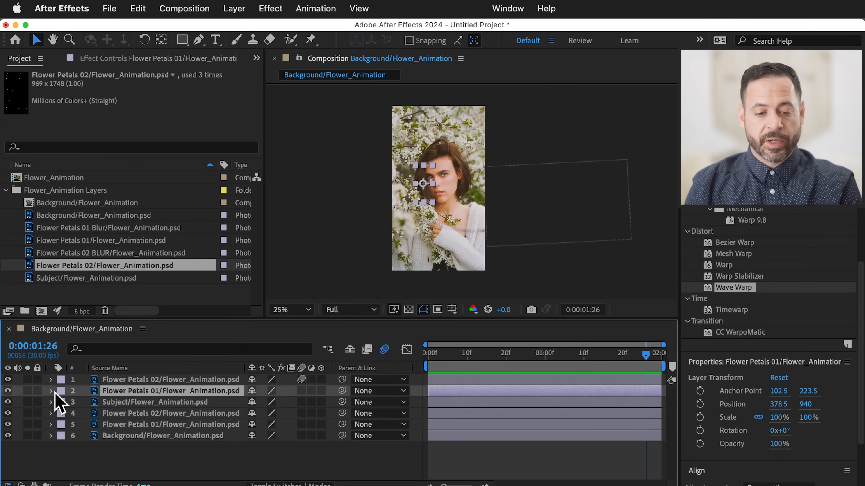
left_click(51, 391)
left_click(62, 403)
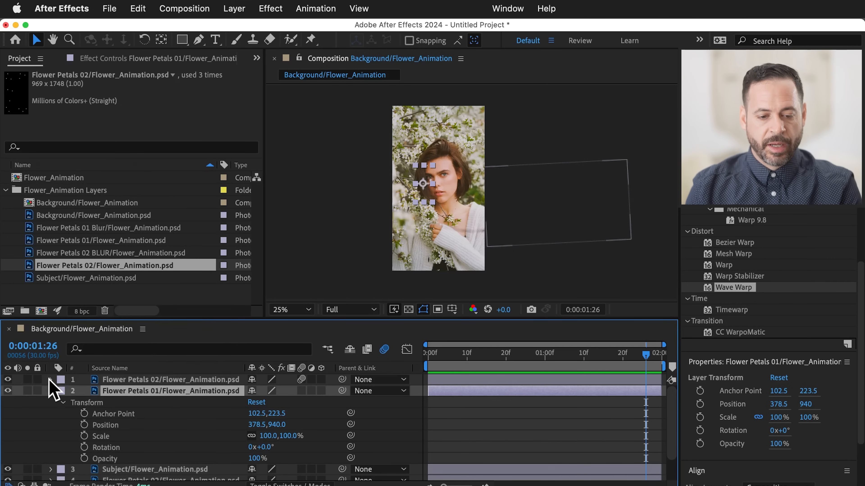
left_click(51, 380)
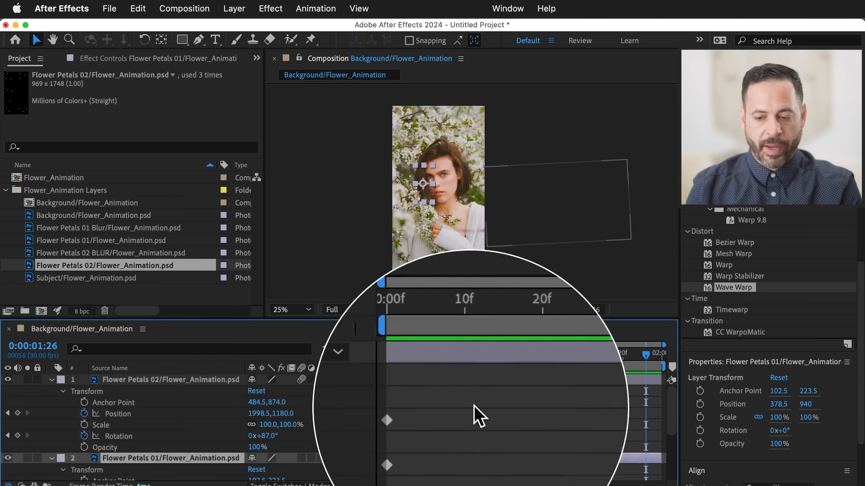
left_click_drag(582, 355, 529, 363)
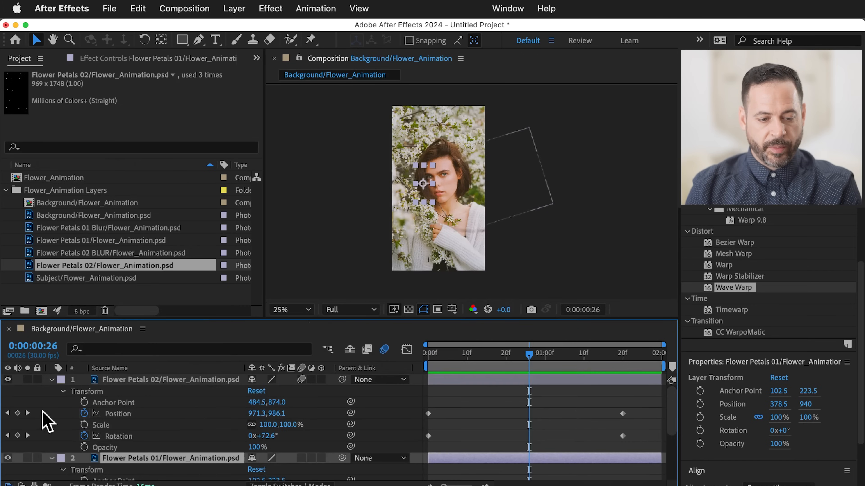
left_click(7, 413)
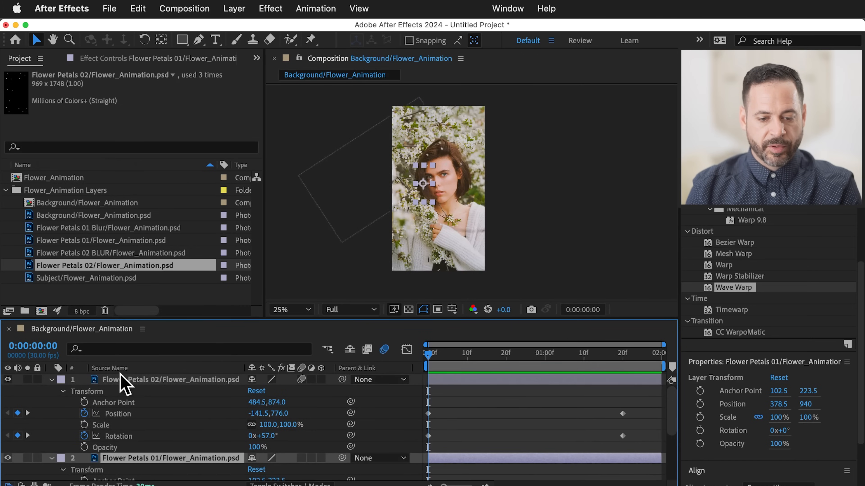
Step: Add a Position keyframe at 0:00:00:00 to the uppermost Flower Petals 01 layer and move it outside the portrait to about -285.5, 396
scroll(131, 409, "down", 4)
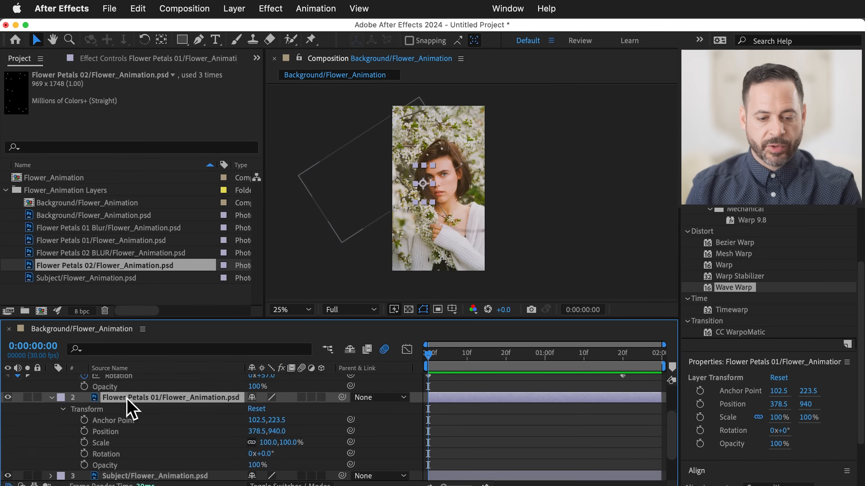
left_click(84, 400)
left_click(120, 397)
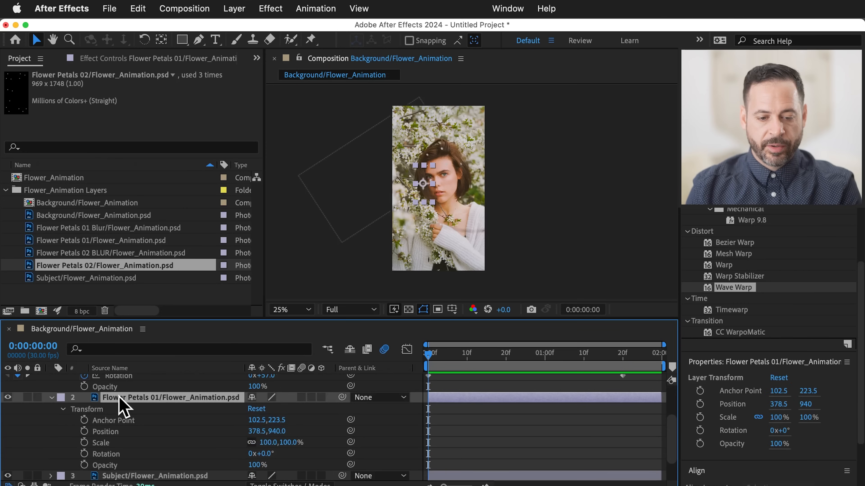
key("p")
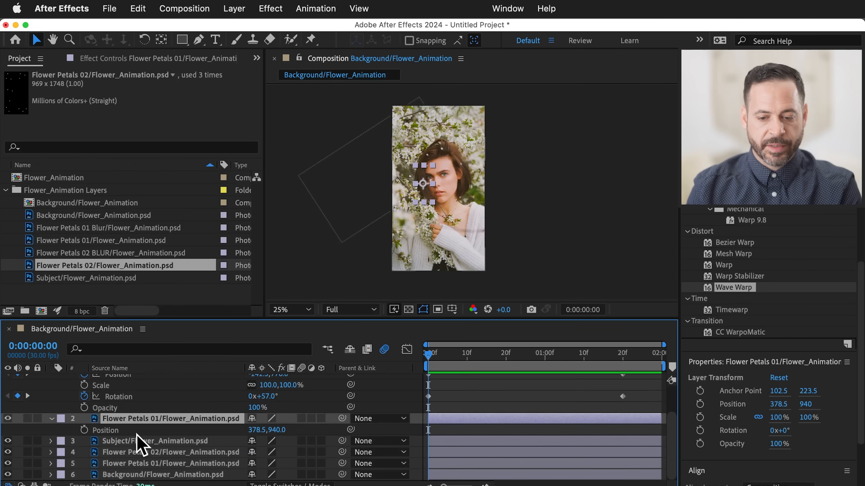
left_click(84, 430)
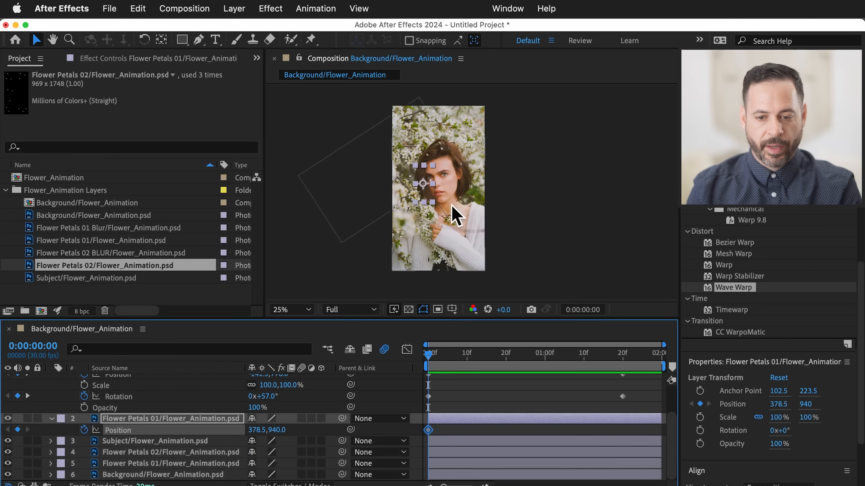
left_click_drag(426, 190, 370, 150)
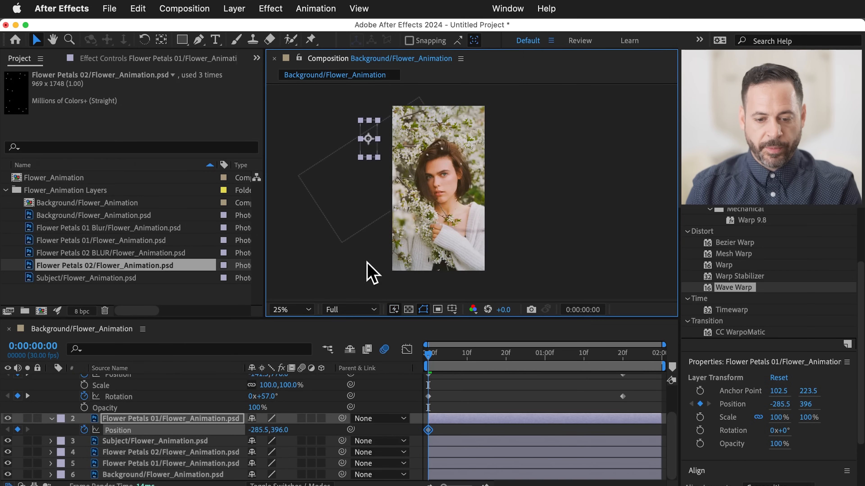
Step: At 0:00:01:20, move the uppermost Flower Petals 01 layer across the portrait to about 1458.5, 684, and play the animation
left_click(28, 396)
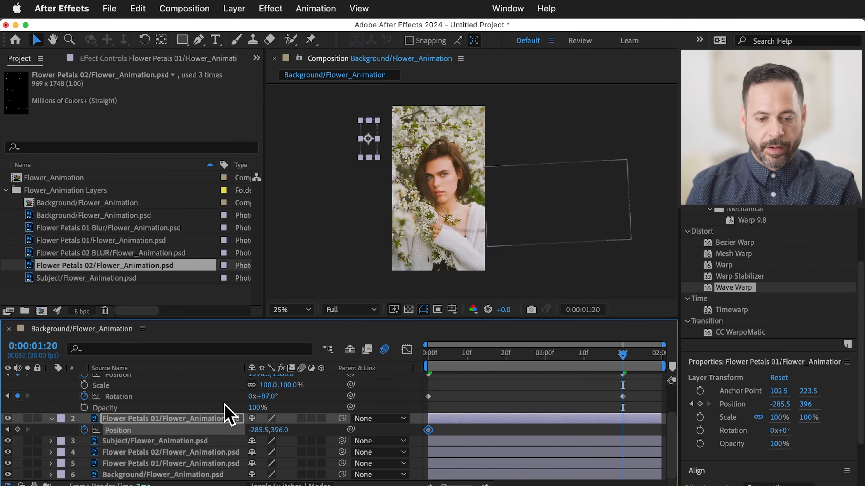
left_click_drag(371, 149, 513, 174)
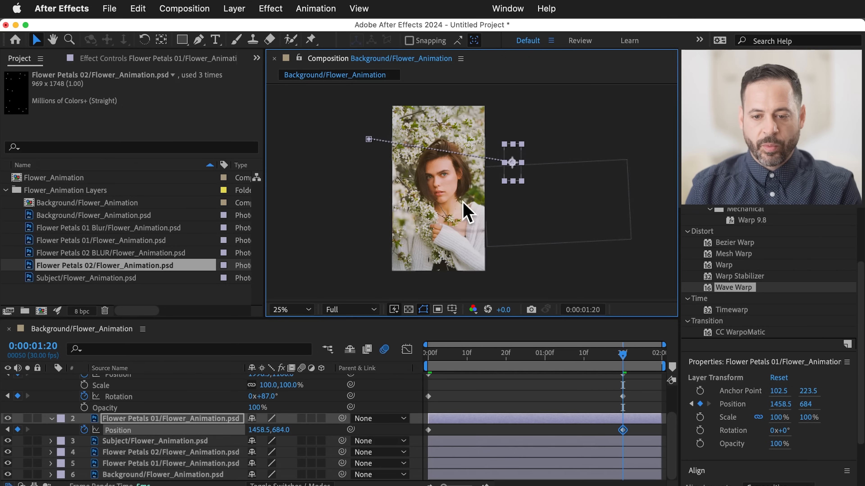
key("space")
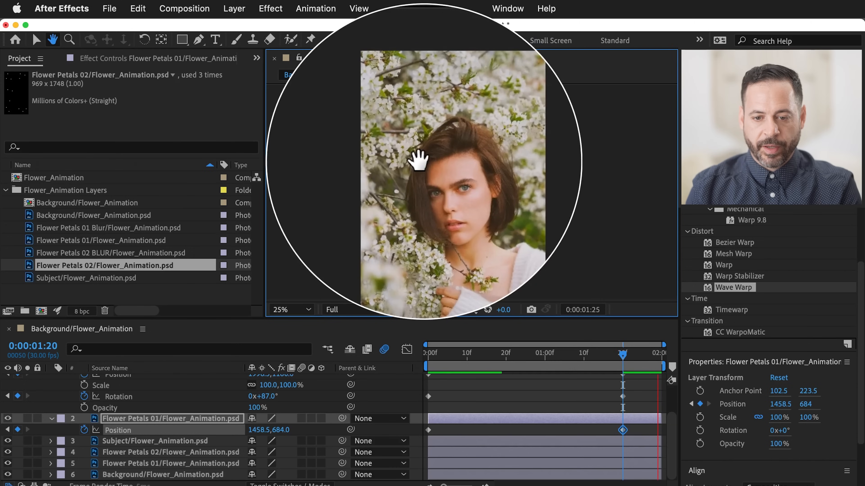
key("space")
key("space")
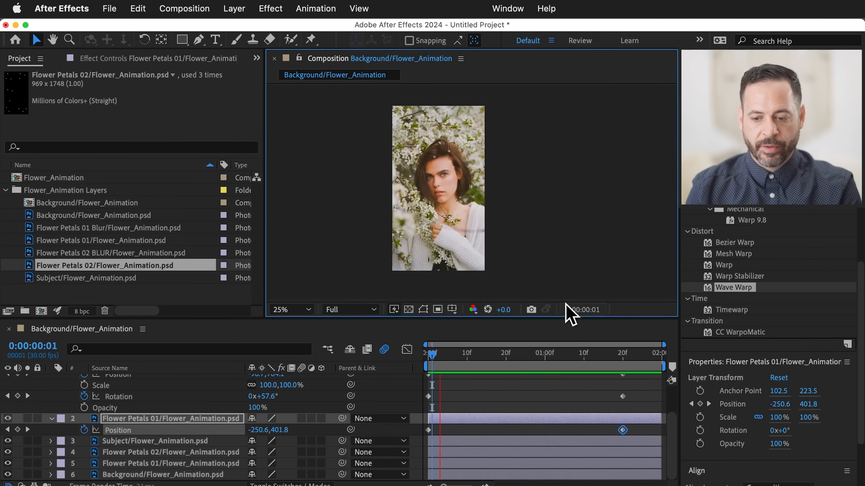
key("space")
Step: Try different timings for the uppermost Flower Petals 01 layer's second Position keyframe, previewing the speed, and leave it at about 0:00:01:02
left_click(192, 447)
left_click_drag(622, 431, 549, 430)
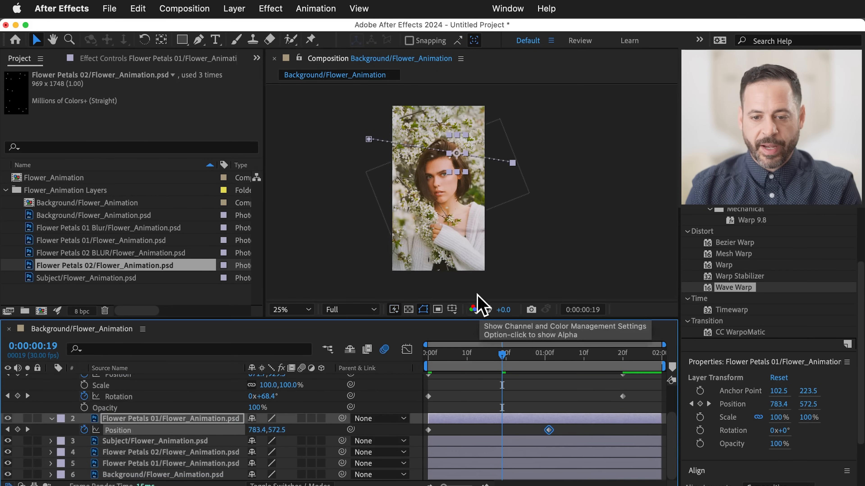
mouse_move(548, 430)
left_mouse_down()
mouse_move(603, 430)
mouse_move(561, 430)
left_mouse_up()
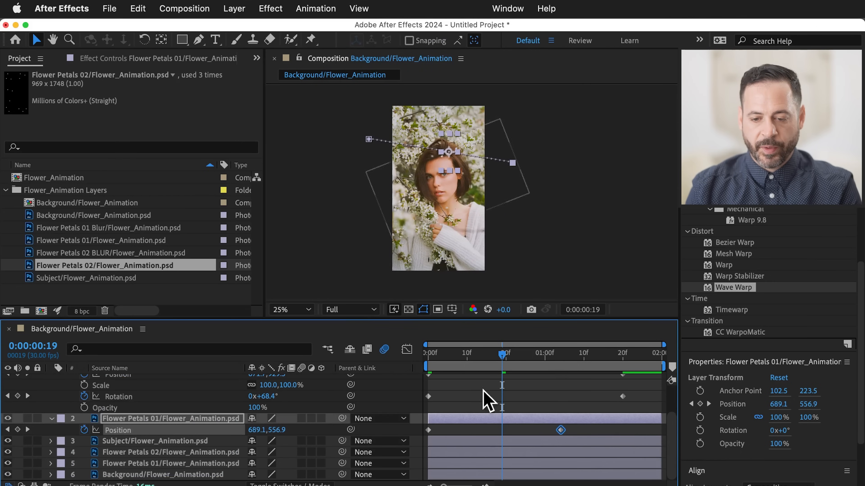
left_click(344, 227)
key("space")
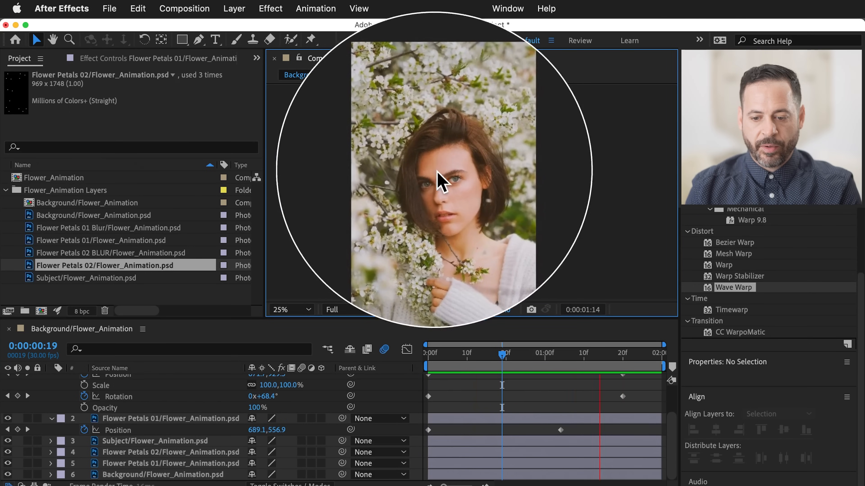
left_click_drag(562, 430, 502, 430)
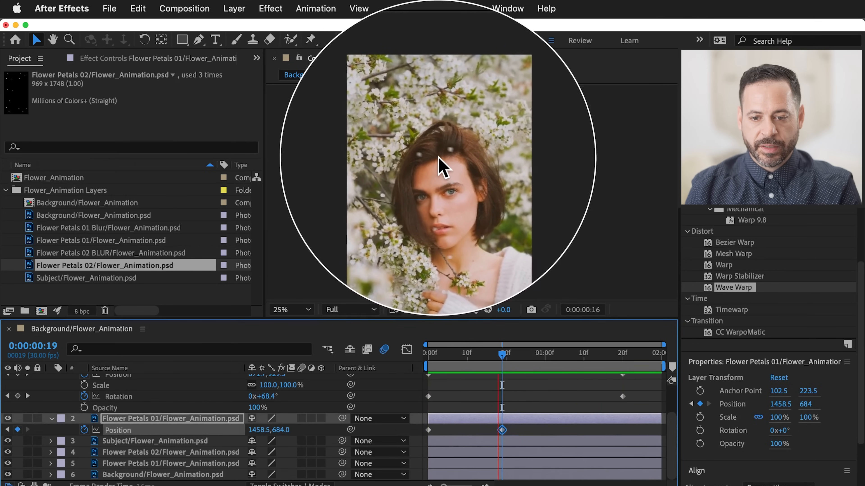
left_click_drag(502, 430, 552, 430)
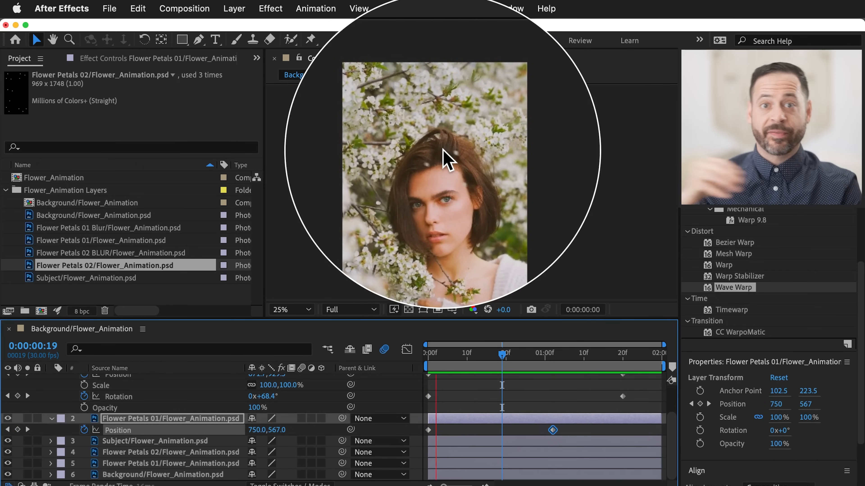
key("space")
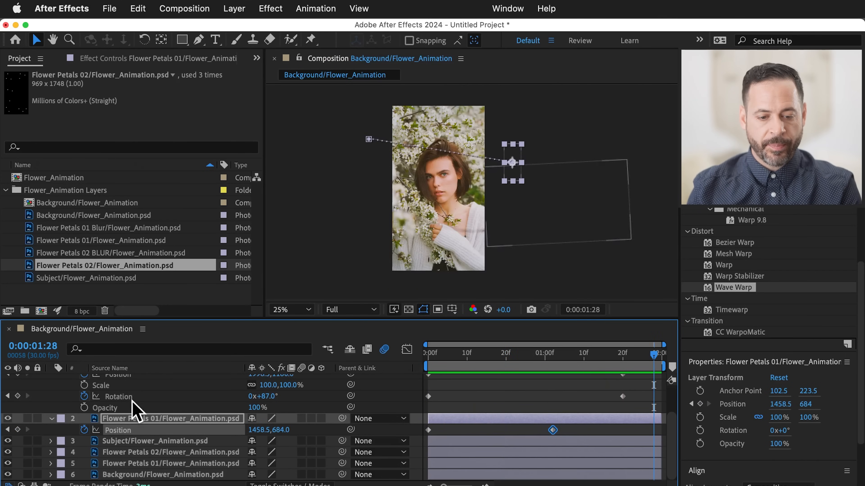
Step: Collapse the two topmost petal layers and duplicate the uppermost Flower Petals 01 layer
scroll(85, 414, "up", 3)
left_click(51, 380)
left_click(50, 390)
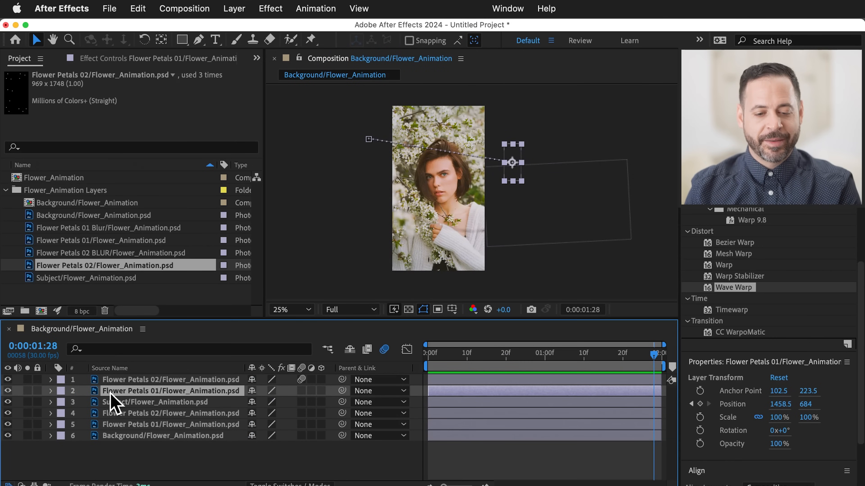
key("super+d")
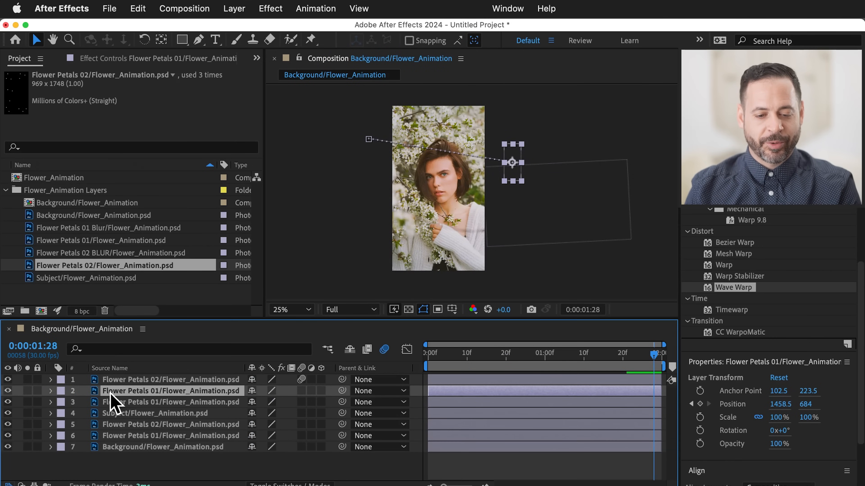
Step: Select both Position keyframes of the upper Flower Petals 01 layer and, at 0:00:00:00, shift its whole path up to start at about -285.5, -4
left_click(51, 391)
key("p")
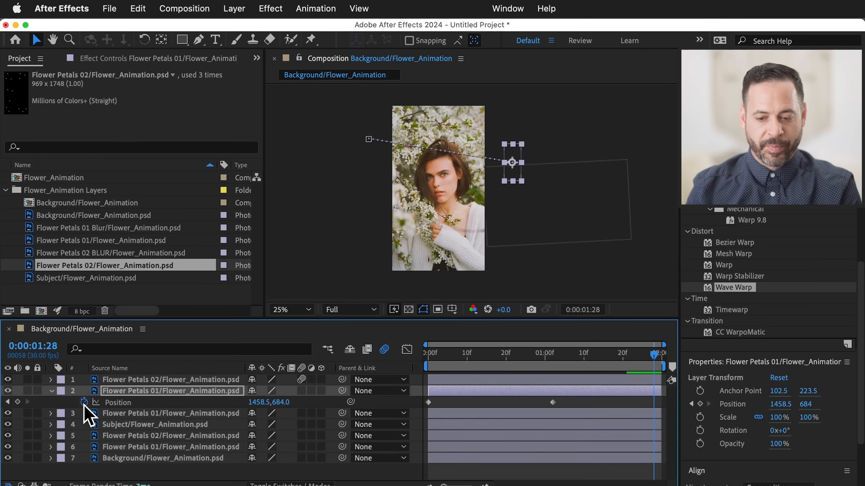
left_click(7, 402)
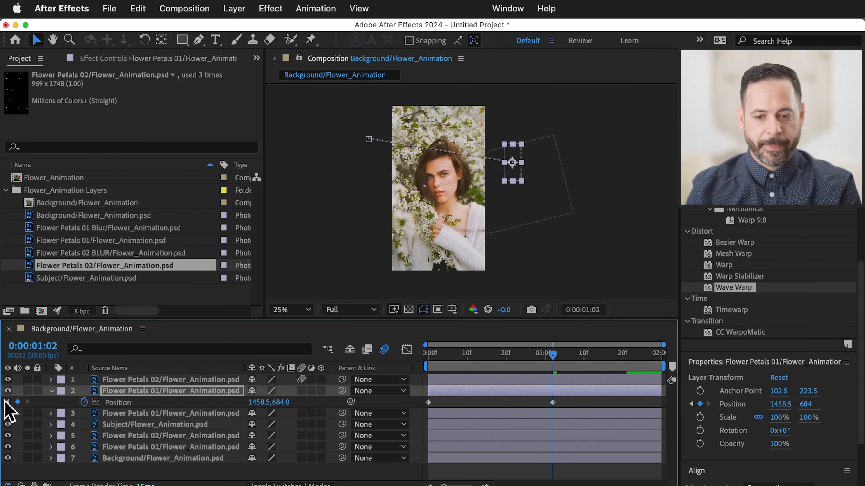
left_click(7, 402)
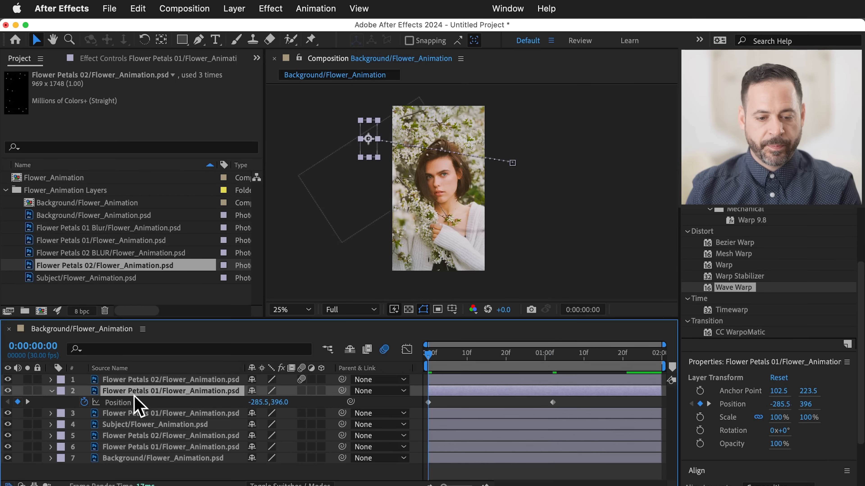
left_click(136, 402)
left_click_drag(370, 148, 370, 115)
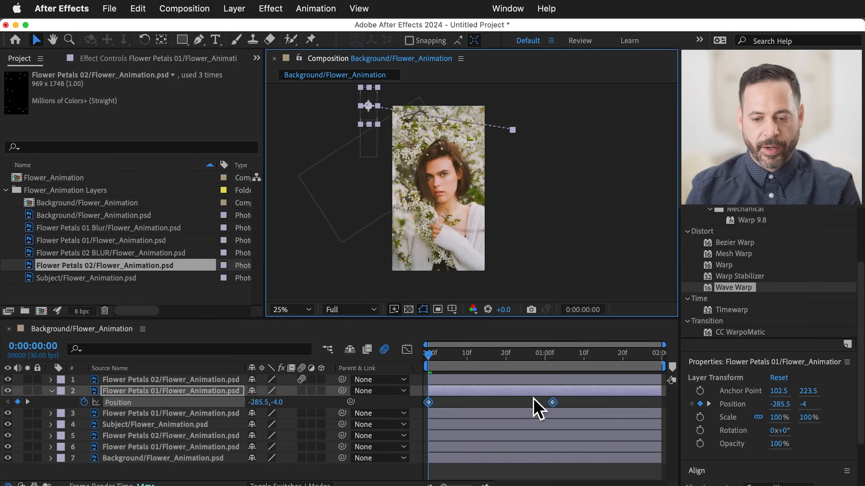
Step: Move the upper Flower Petals 01 layer's second Position keyframe to about 0:00:01:28 and preview the slower movement
mouse_move(553, 405)
left_mouse_down()
mouse_move(585, 404)
mouse_move(551, 402)
left_mouse_up()
left_click_drag(552, 402, 657, 410)
key("space")
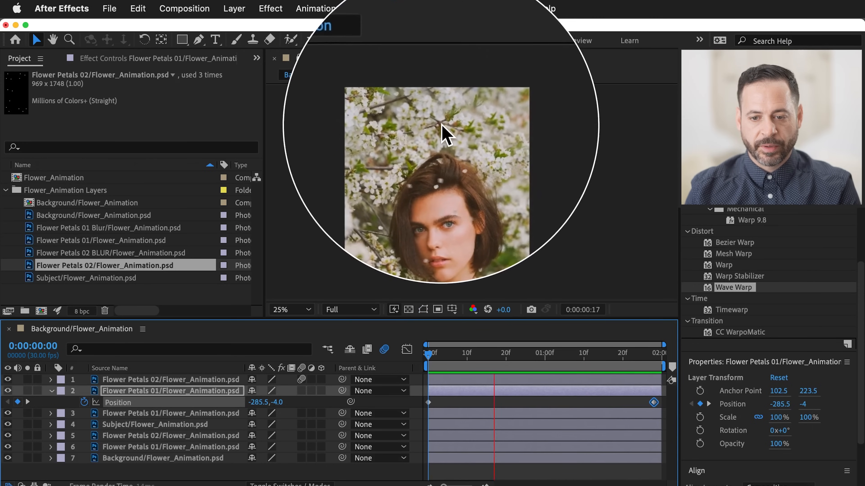
key("space")
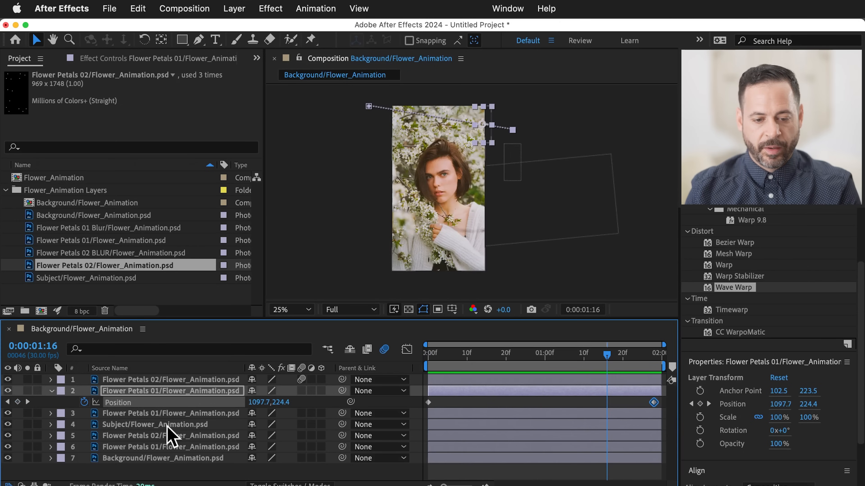
Step: Reveal all Transform properties of the upper Flower Petals 01 layer
left_click(126, 393)
key("r")
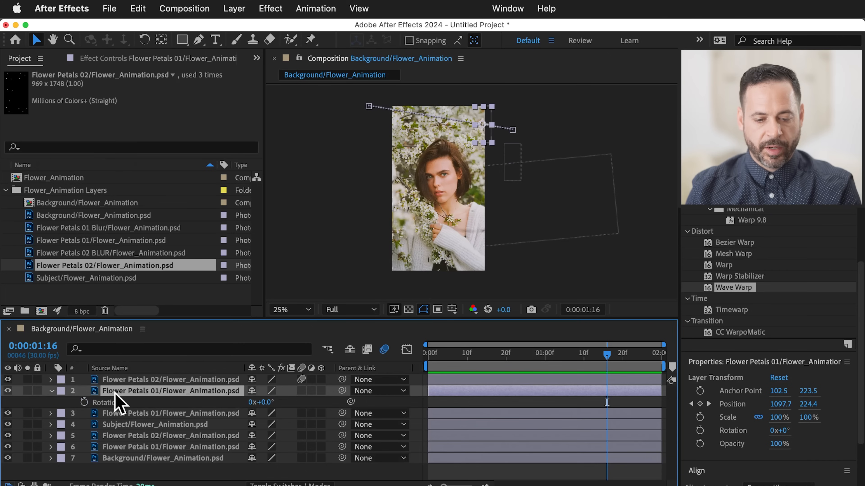
key("r")
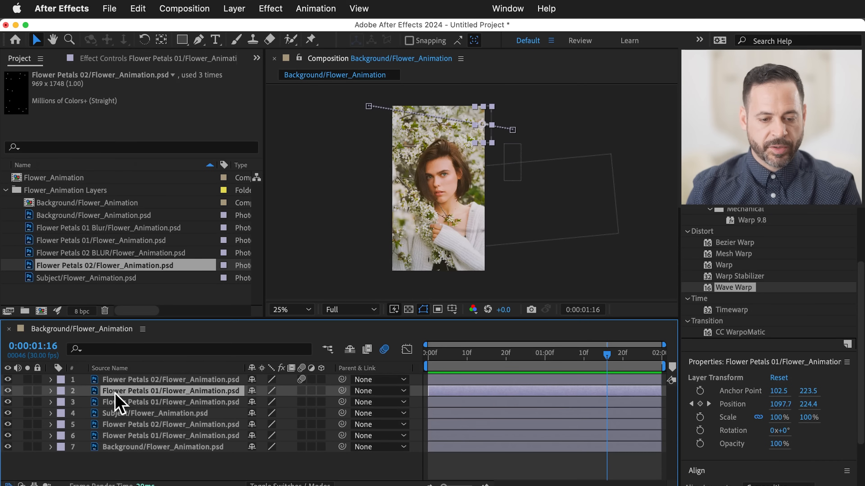
left_click(51, 391)
left_click(62, 403)
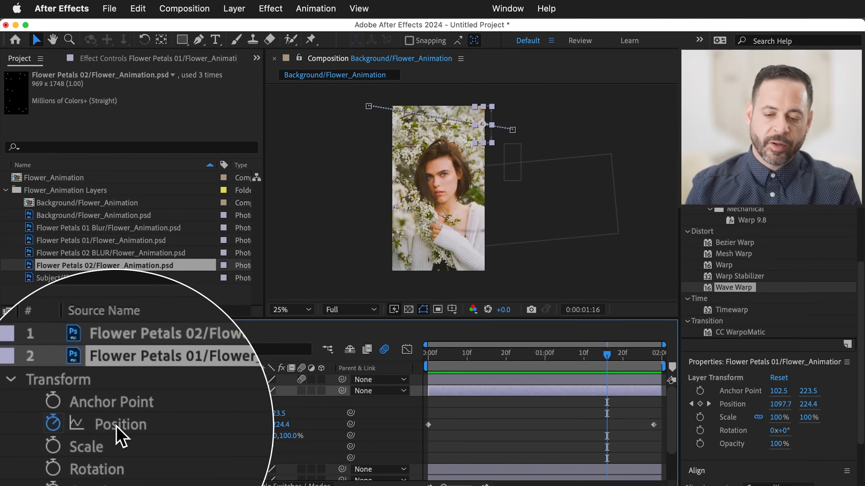
Step: Try rotating the upper Flower Petals 01 layer at 0:00:00:13 and undo the rotation
left_click_drag(608, 354, 479, 366)
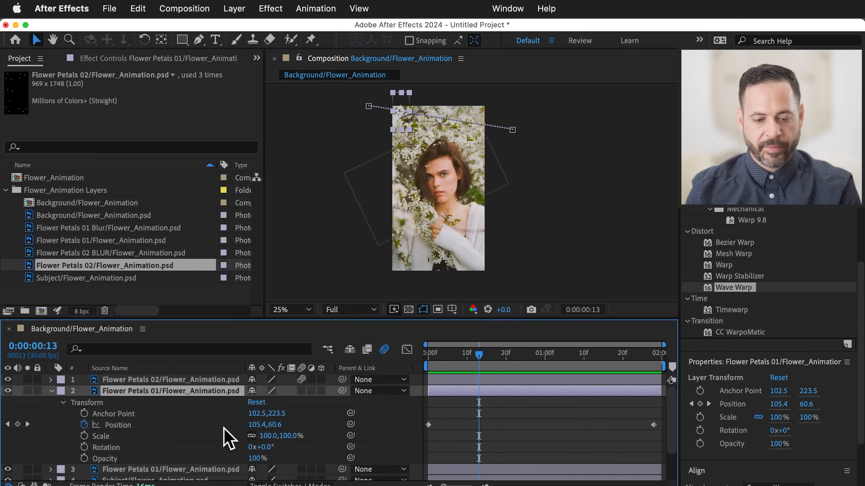
left_click_drag(268, 448, 493, 449)
key("super+z")
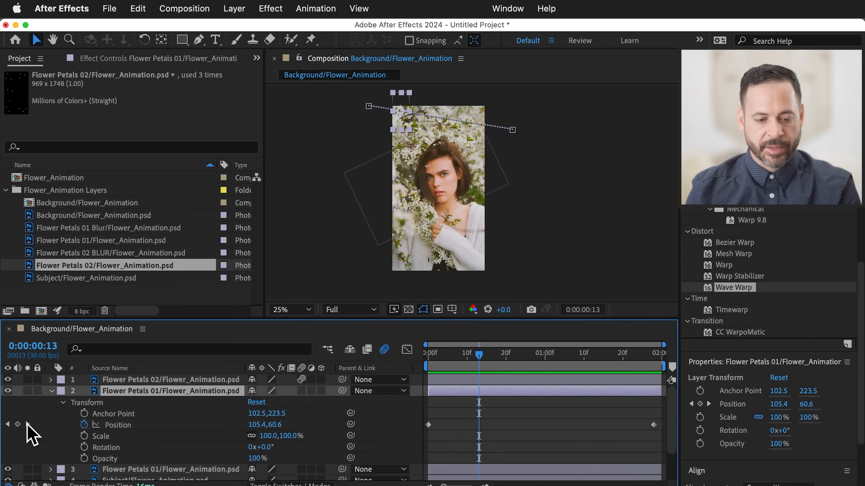
Step: Add Rotation keyframes to the upper Flower Petals 01 layer, 0° at 0:00:00:00 and 108° at 0:00:01:28, and play the animation
left_click(7, 424)
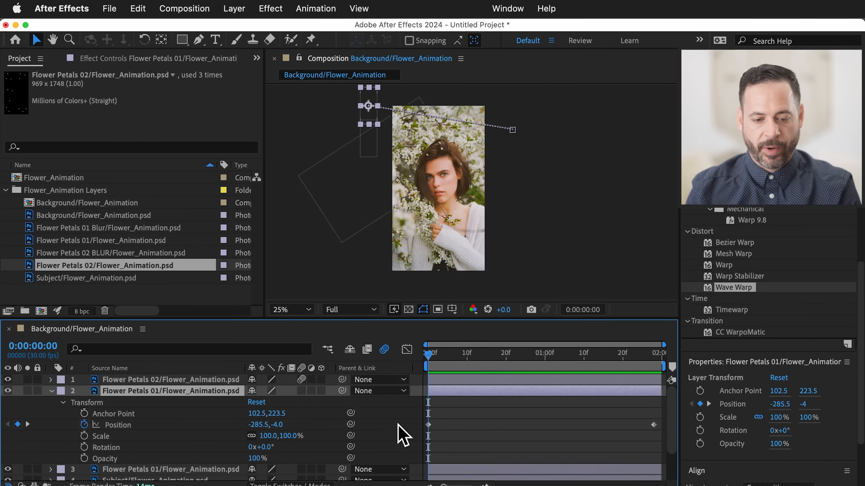
left_click(84, 447)
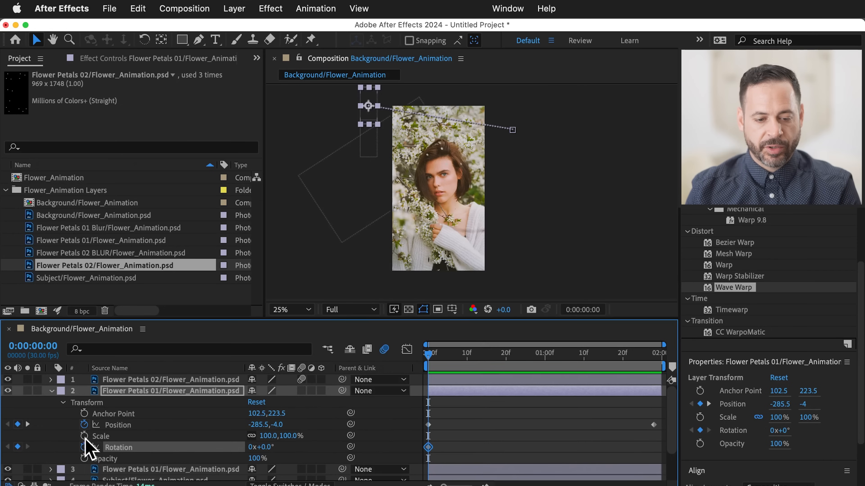
left_click(28, 424)
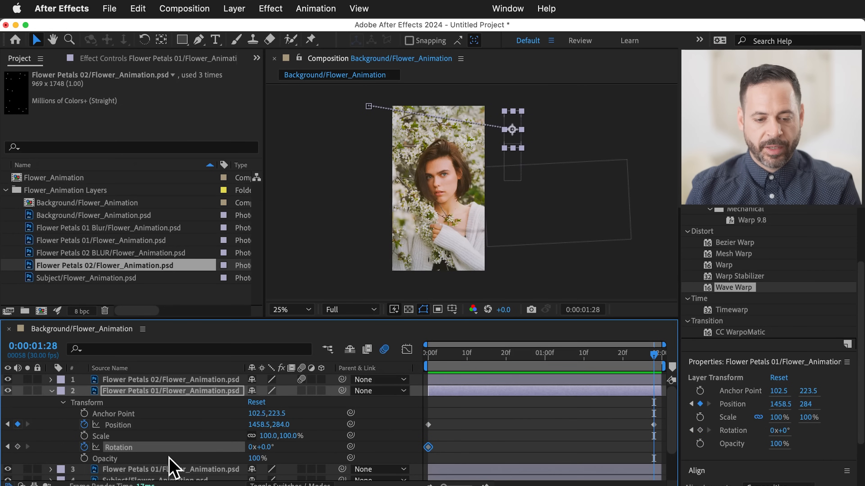
left_click_drag(270, 449, 338, 447)
key("space")
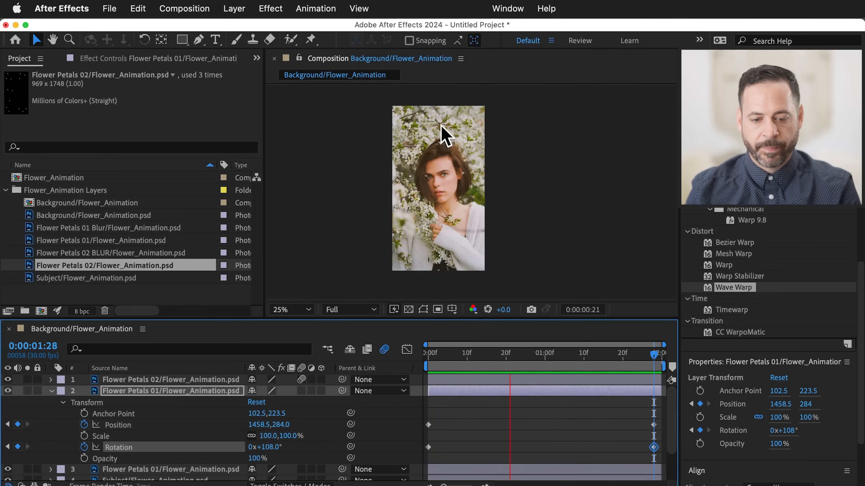
Step: Collapse the upper Flower Petals 01 layer, enable motion blur on the four remaining petal layers, and preview the animation
left_click(52, 391)
left_click(51, 390)
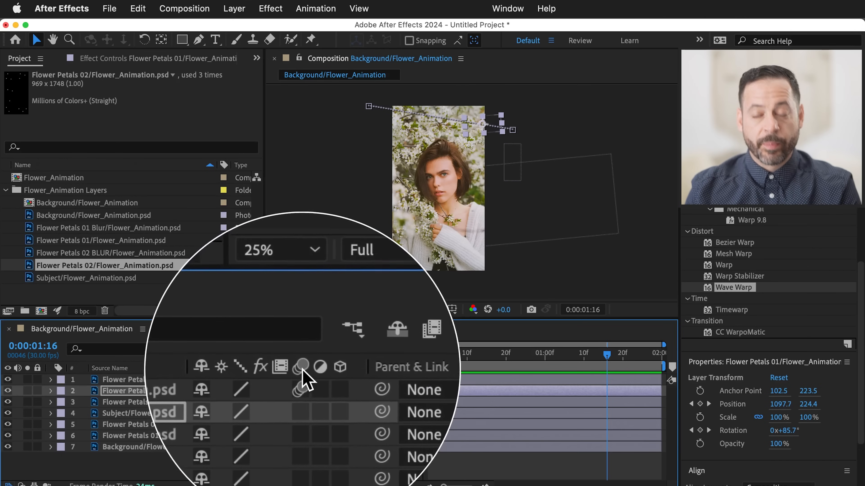
left_click(302, 391)
left_click(301, 402)
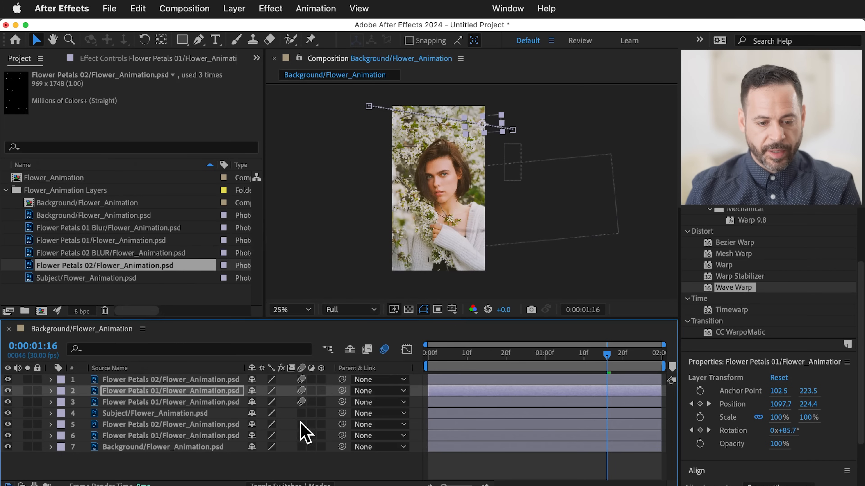
key("F2")
left_click(301, 436)
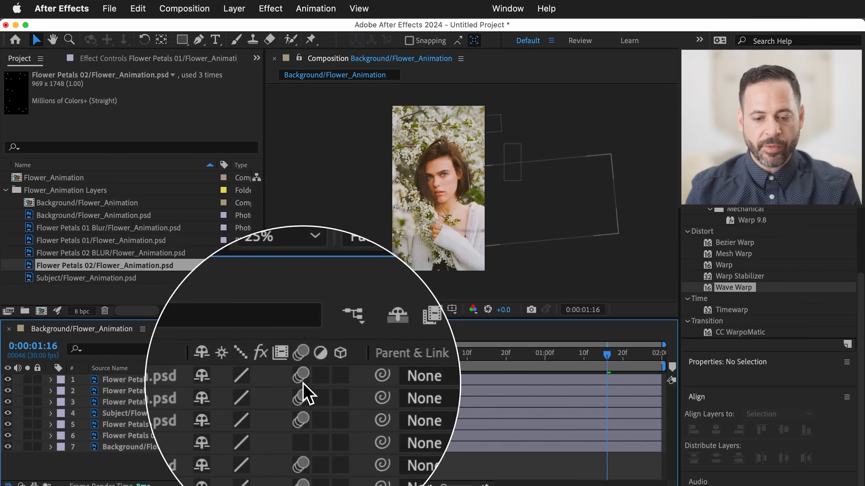
key("space")
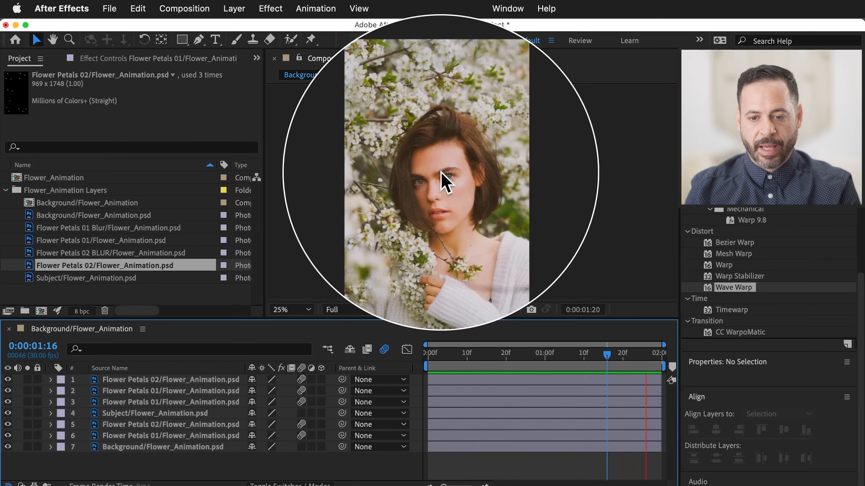
key("space")
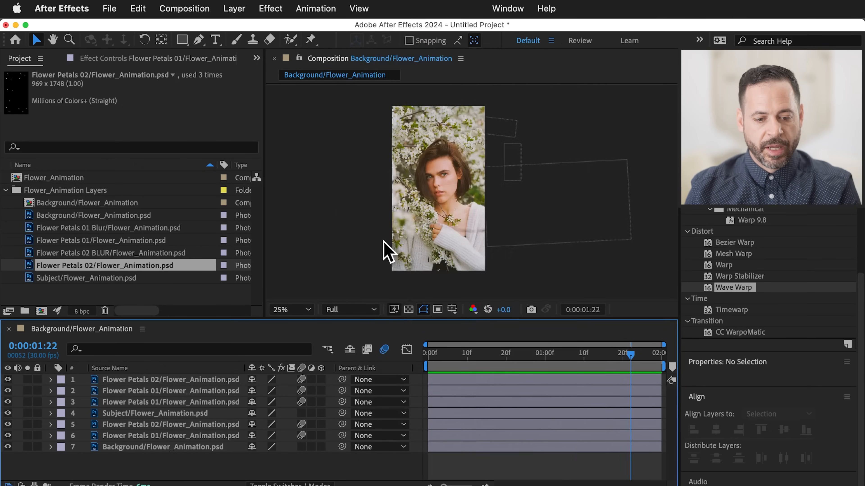
Step: Animate the lower Flower Petals 02 layer's Position from about -757.5, 368 at 0:00:00:00 to about 1690.5, 624 at 0:00:01:19
left_click(190, 426)
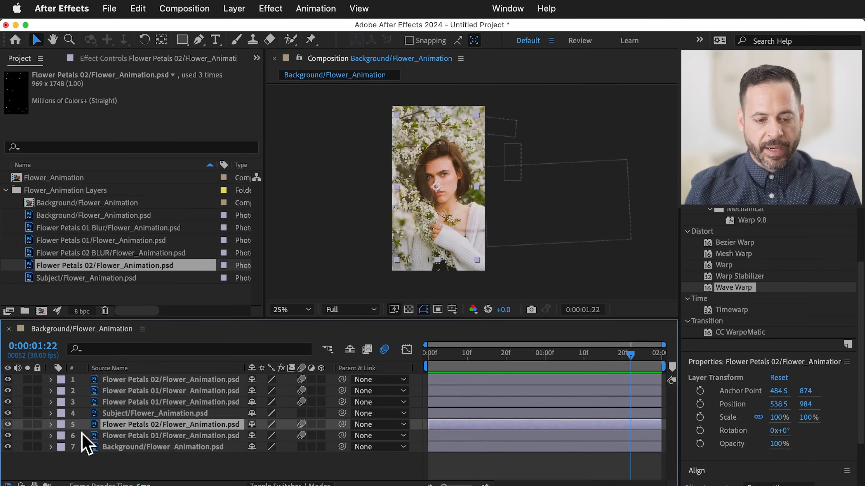
left_click(50, 424)
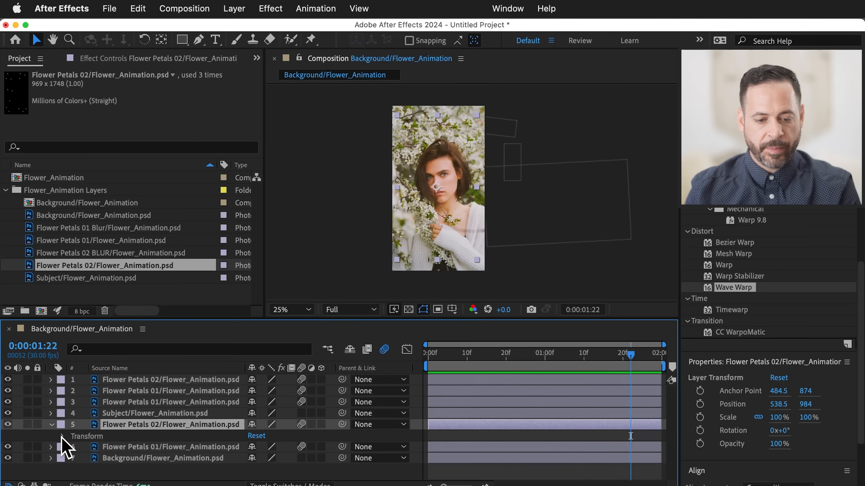
left_click(62, 437)
left_click_drag(443, 354, 428, 354)
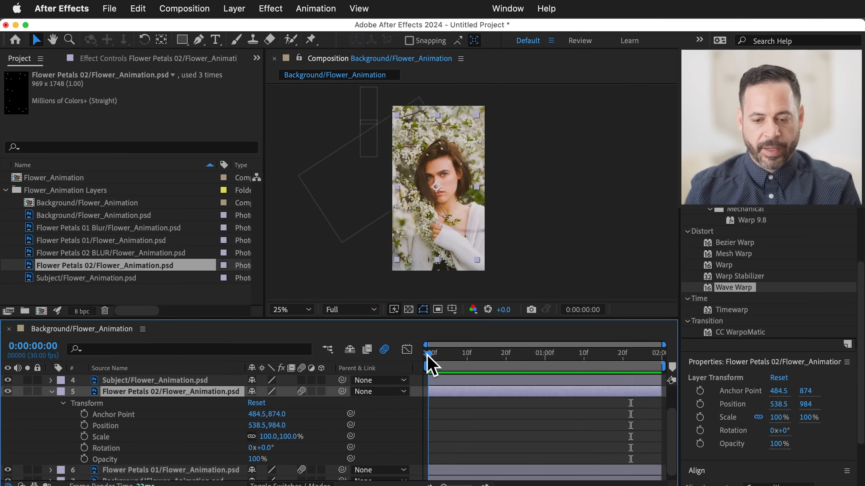
left_click(84, 425)
left_click_drag(452, 188, 346, 138)
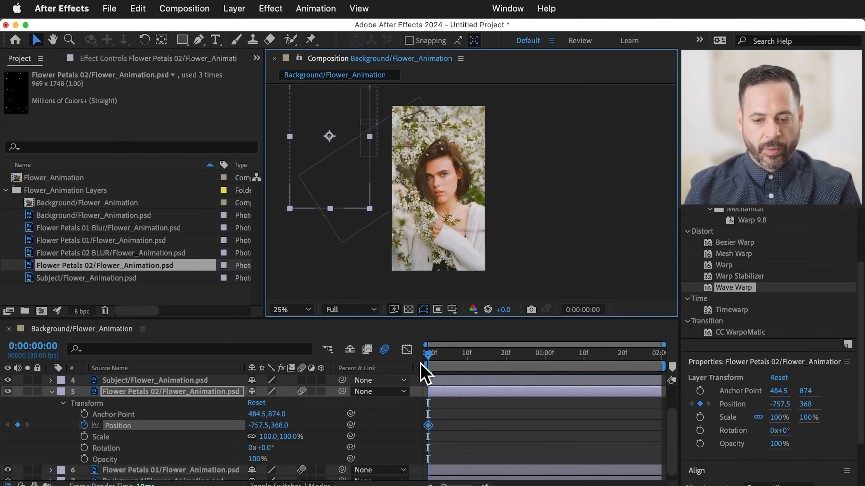
left_click(619, 354)
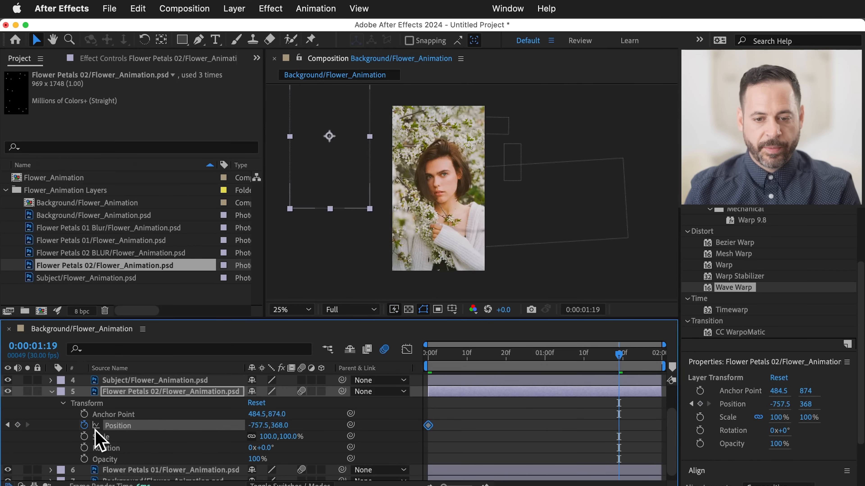
left_click_drag(323, 170, 526, 190)
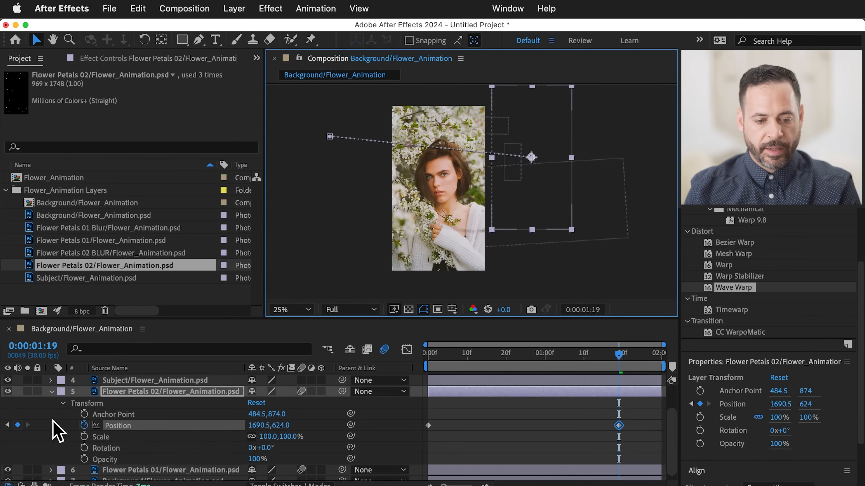
Step: Add Rotation keyframes to the lower Flower Petals 02 layer, 0° at 0:00:00:00 and 169° at 0:00:01:19, and preview the animation
left_click(8, 425)
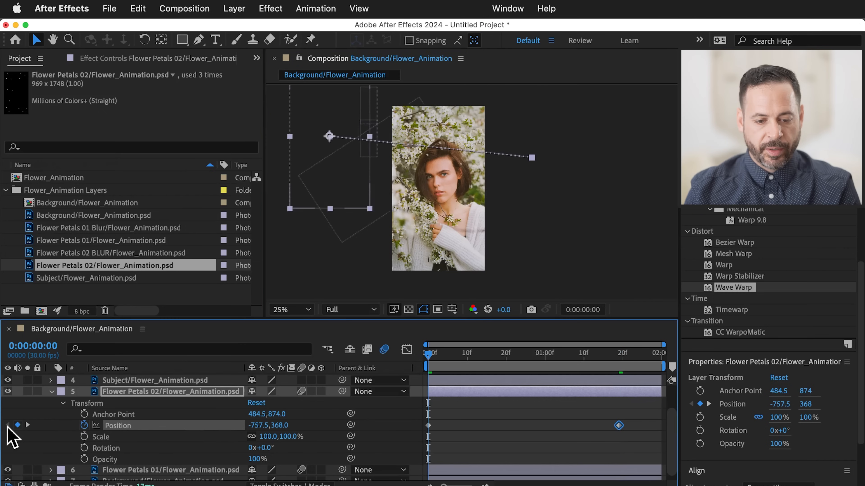
left_click(84, 448)
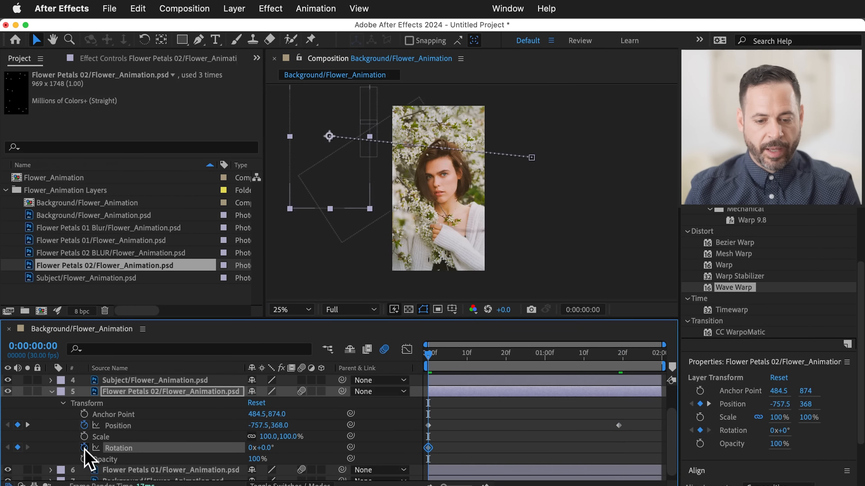
left_click(28, 425)
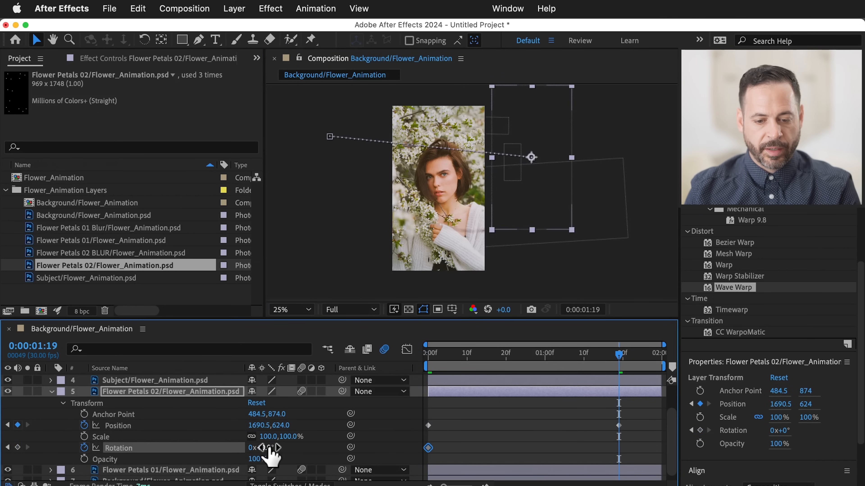
left_click_drag(268, 450, 377, 443)
key("space")
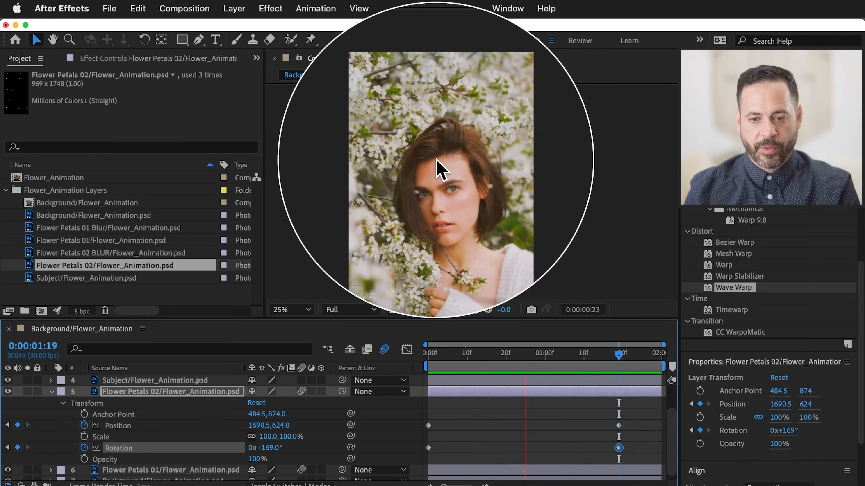
key("space")
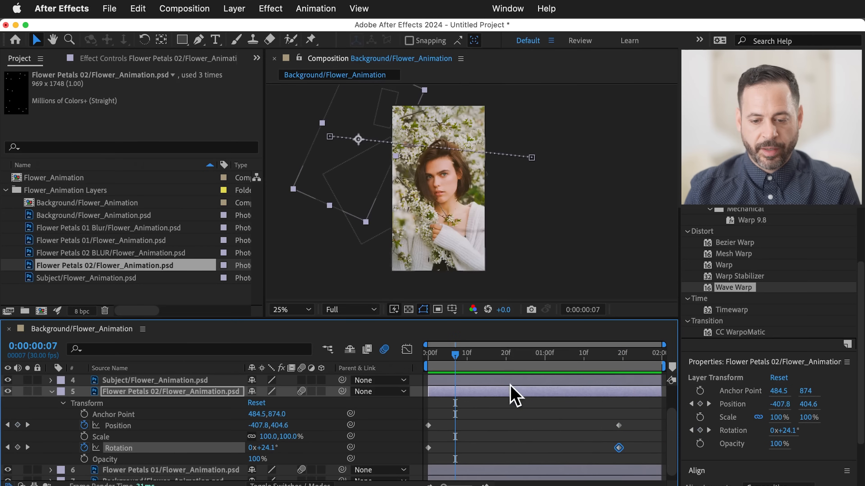
Step: At 0:00:01:19, set the lower Flower Petals 02 layer's Rotation to 91°, move it to about 2234.5, 768, and preview with layer controls hidden
left_click(27, 448)
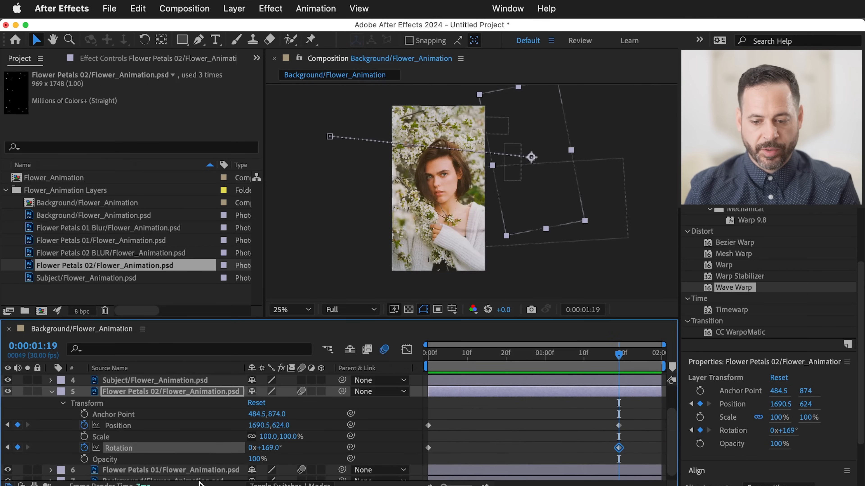
left_click_drag(271, 450, 205, 434)
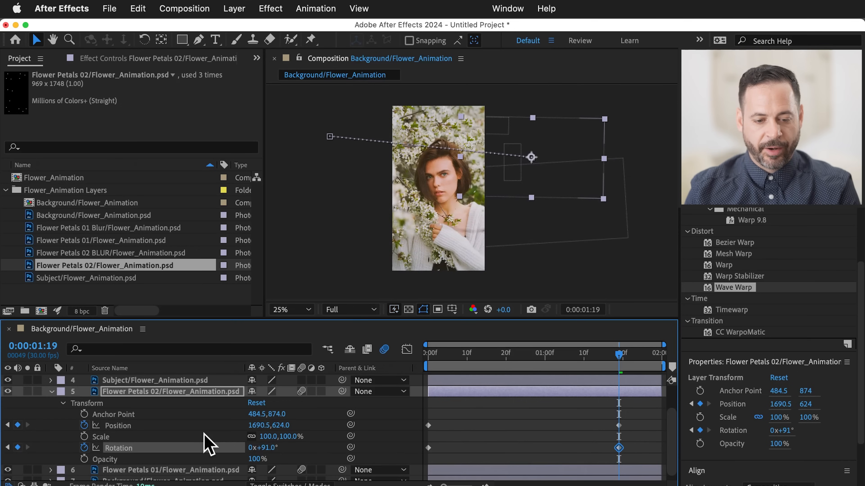
left_click(124, 425)
mouse_move(549, 155)
left_mouse_down()
mouse_move(567, 162)
mouse_move(560, 158)
left_mouse_up()
left_click(569, 407)
left_click(618, 425)
left_click_drag(569, 163, 604, 170)
key("super+shift+h")
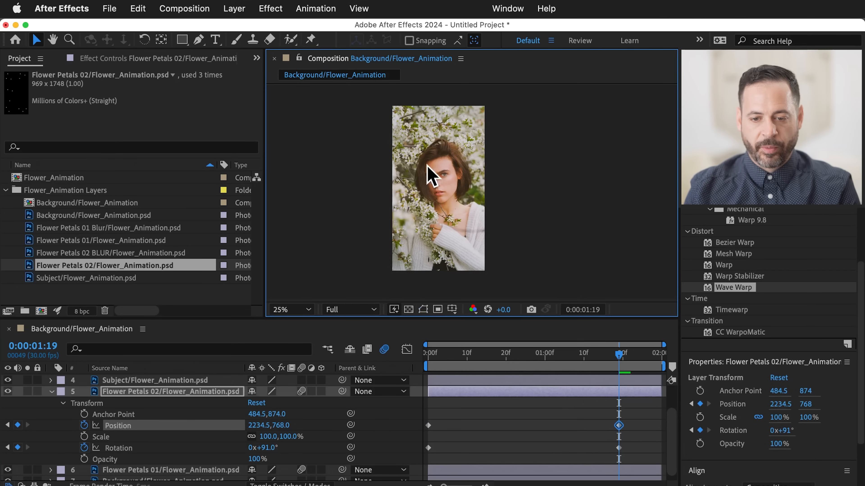
key("space")
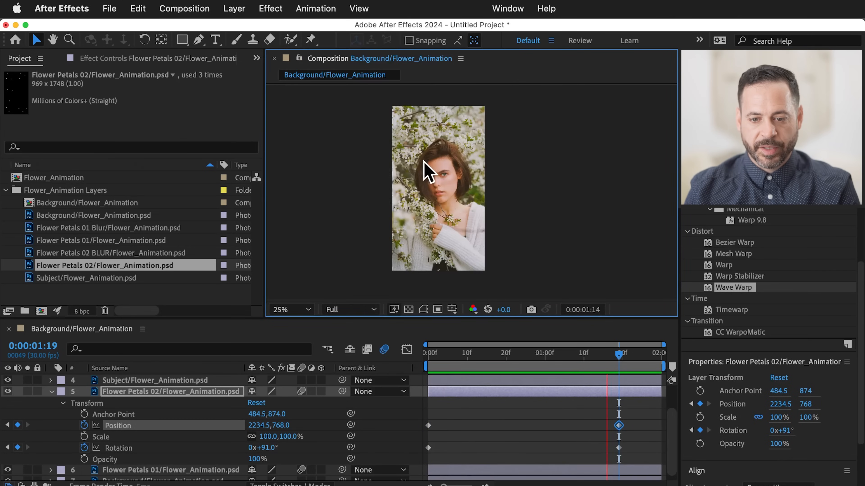
Step: Magnify the composition view to 50%, centre it on the subject's face, and preview the petal animation
key("space")
key("period")
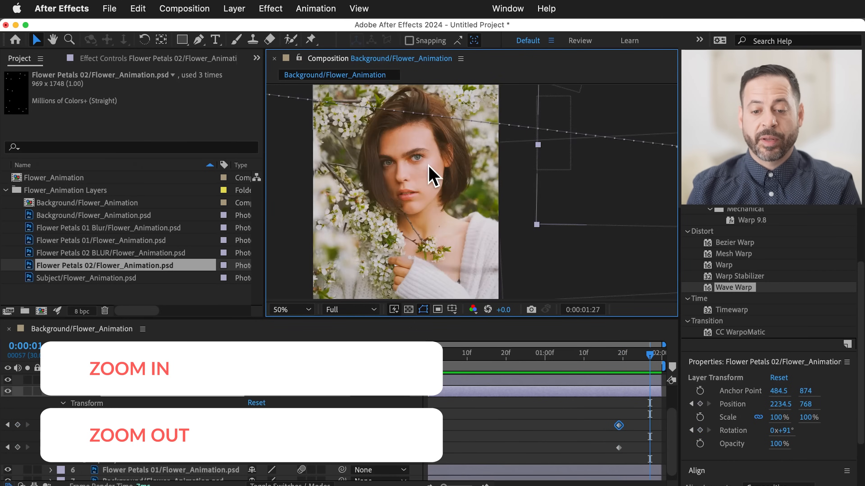
key("period")
key("comma")
key("space")
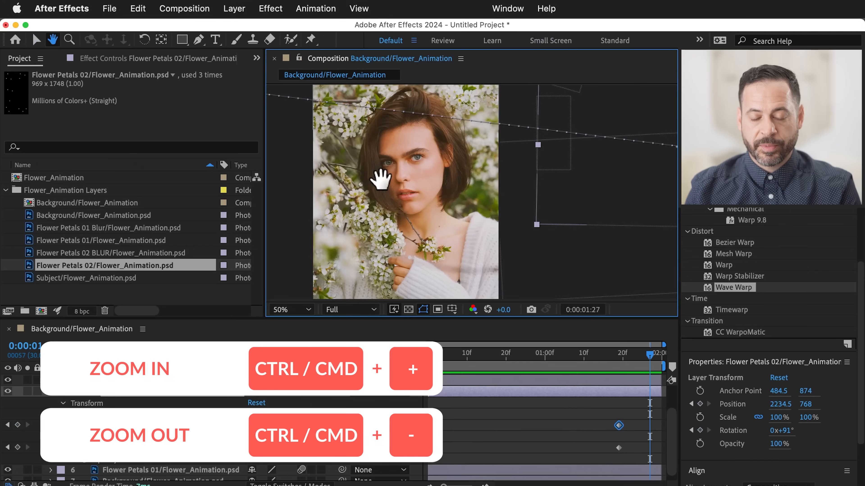
left_click_drag(389, 157, 430, 188)
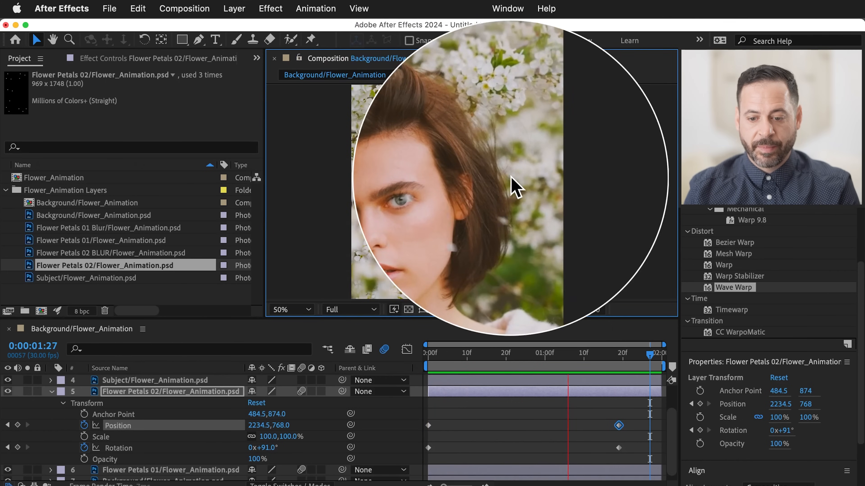
Step: Hide the three petal layers above the Subject layer and preview only the petals behind her
key("Page_Up")
key("Page_Up")
scroll(119, 412, "up", 2)
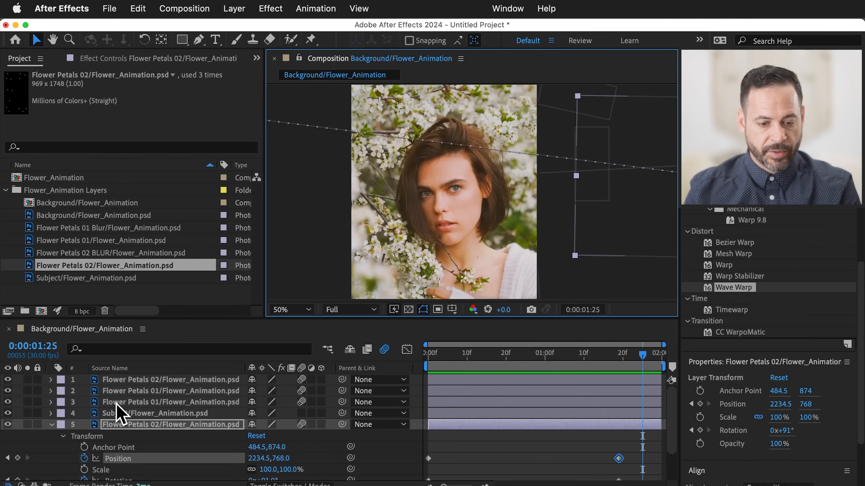
left_click(8, 402)
left_click(8, 380)
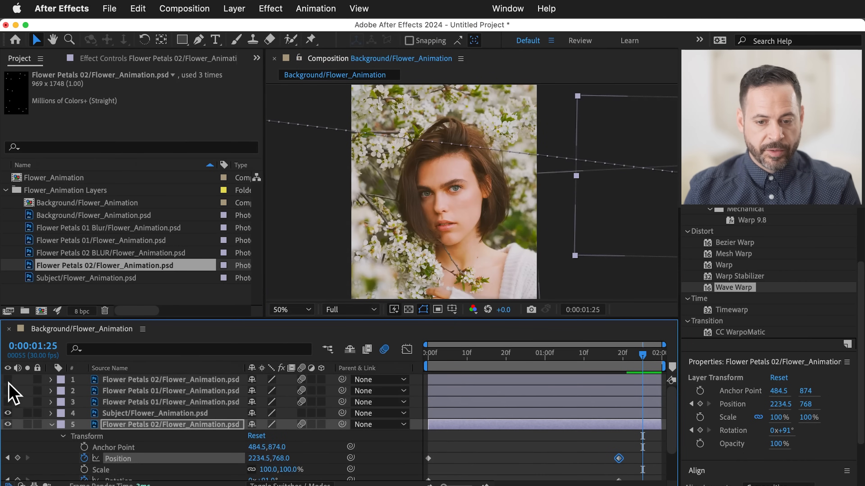
key("space")
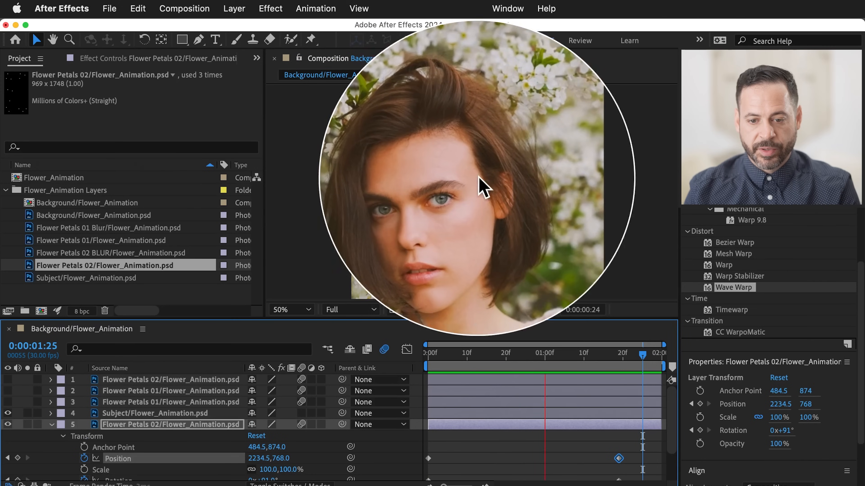
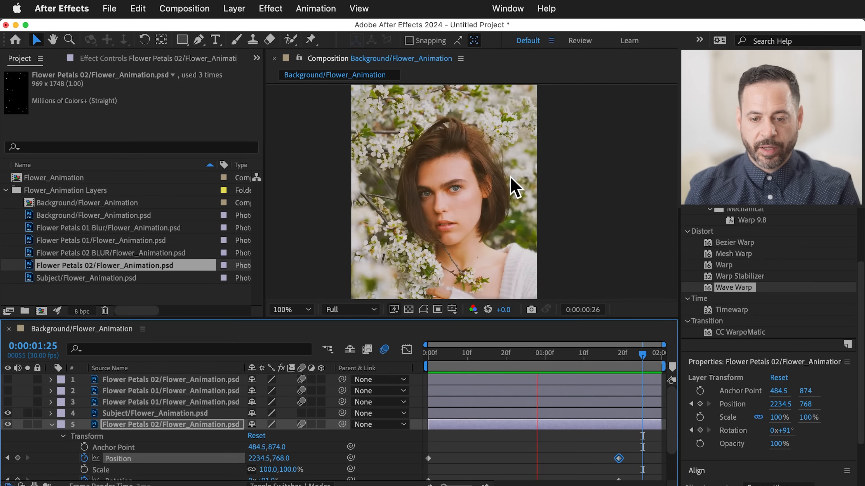
Step: Inspect the background petals at 100% magnification in a maximized composition view, restore the layout, and stop the preview
scroll(510, 177, "up", 2)
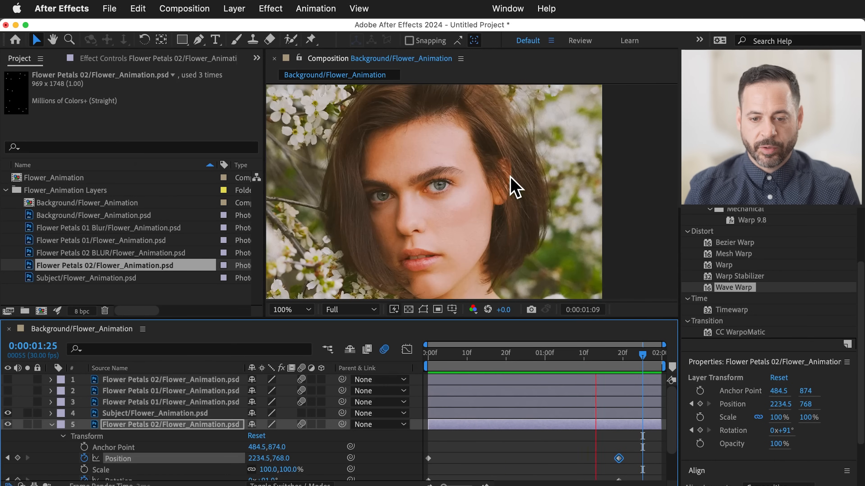
double_click(317, 60)
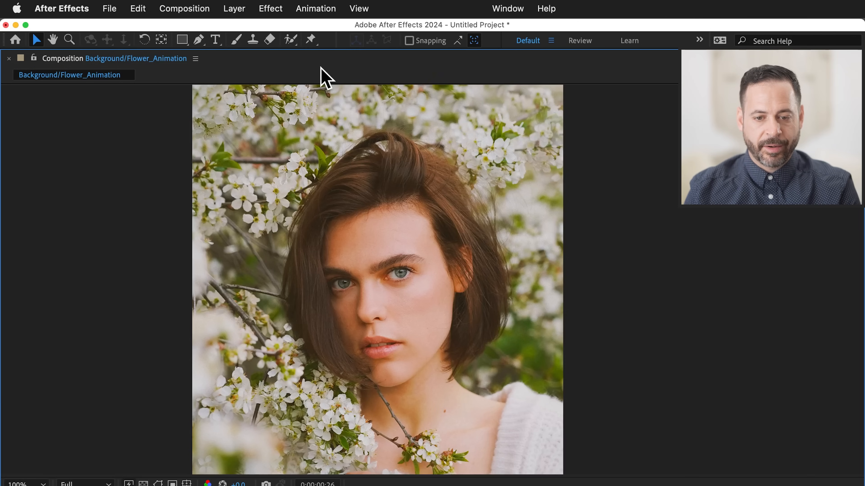
key("grave")
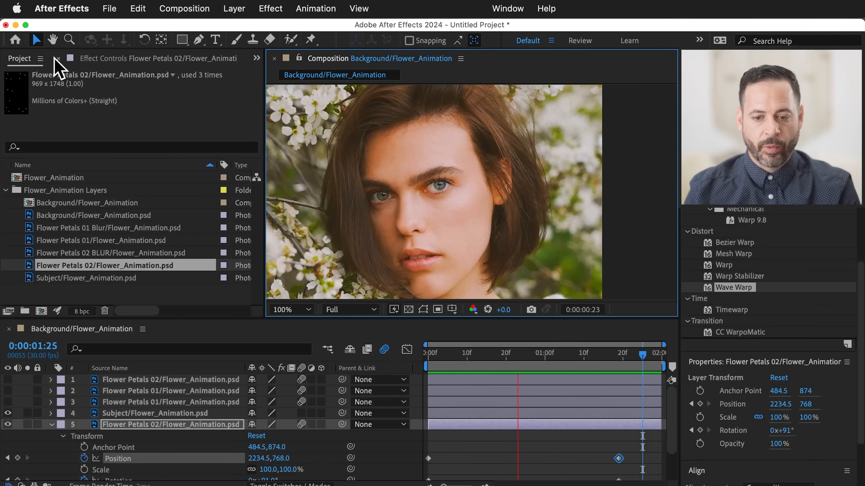
key("space")
left_click_drag(413, 194, 448, 194)
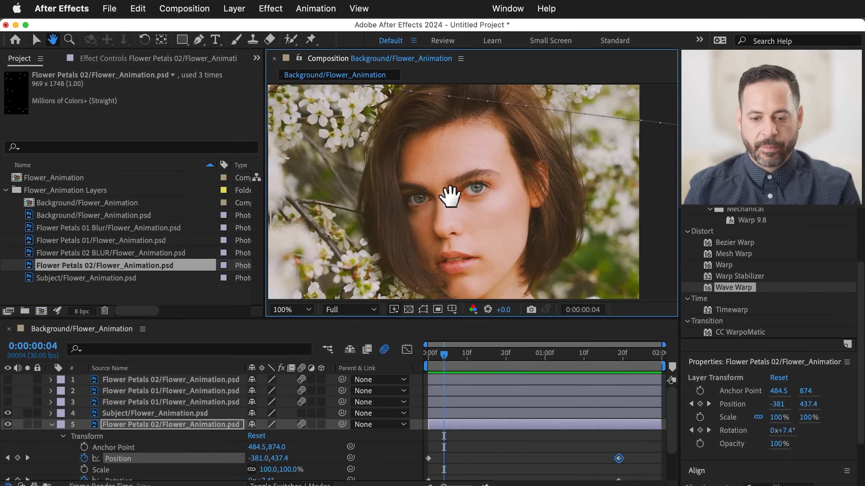
Step: Collapse the lower Flower Petals 02 layer and delete the Flower Petals 01 layer beneath it
left_click(50, 425)
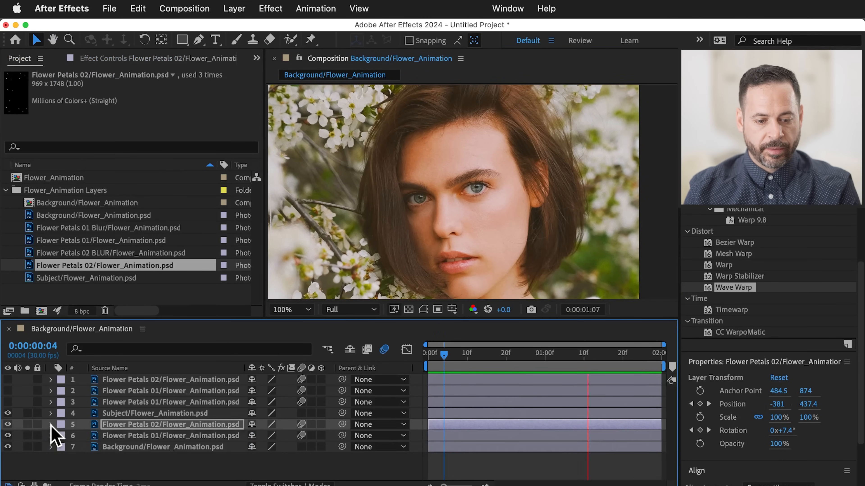
left_click(124, 437)
key("Delete")
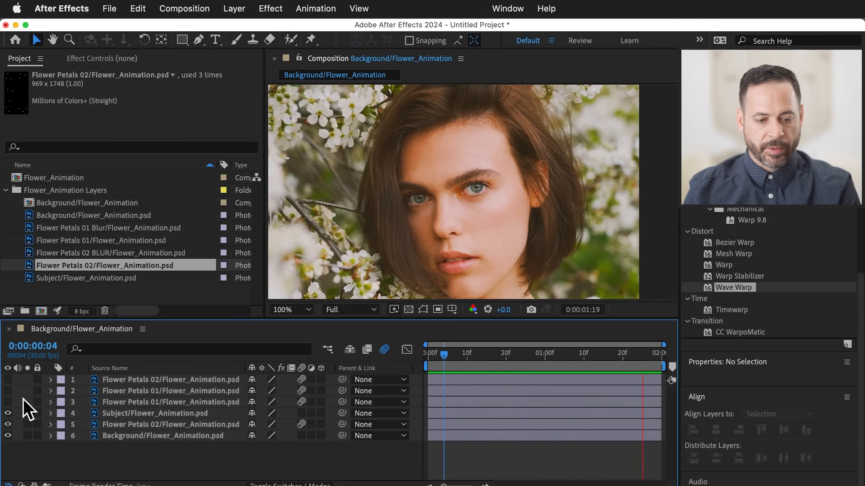
Step: Show the three petal layers above Subject again and watch the animation in a maximized composition view
left_click(8, 391)
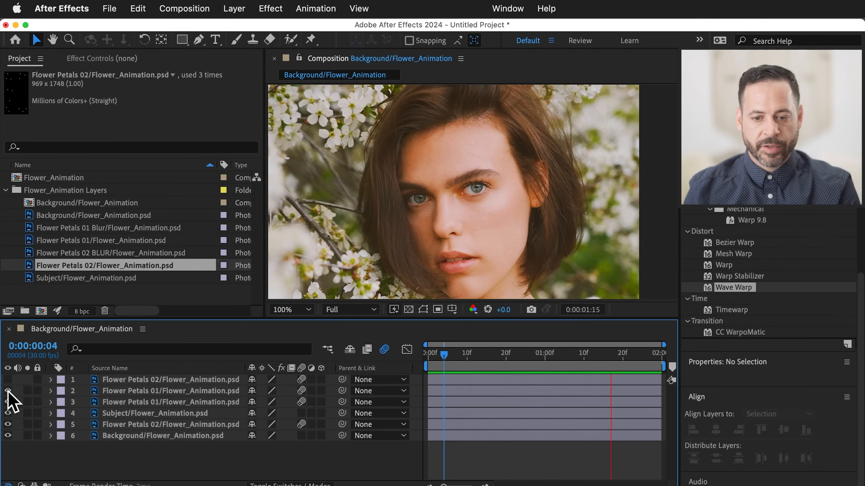
left_click(7, 379)
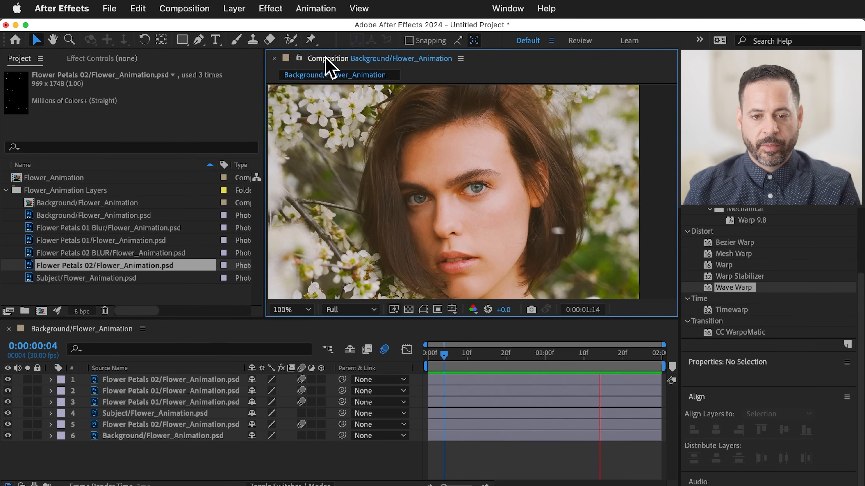
key("grave")
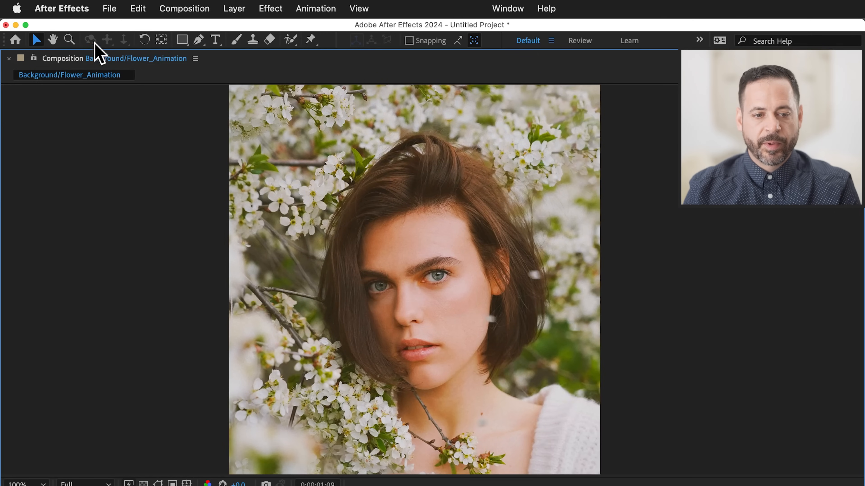
double_click(52, 61)
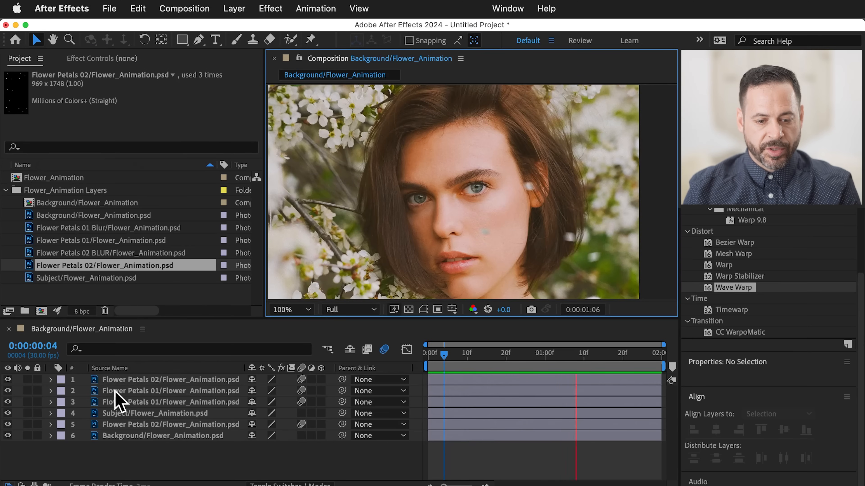
Step: Set the Scale of the topmost Flower Petals 02 layer to 165%
left_click(155, 380)
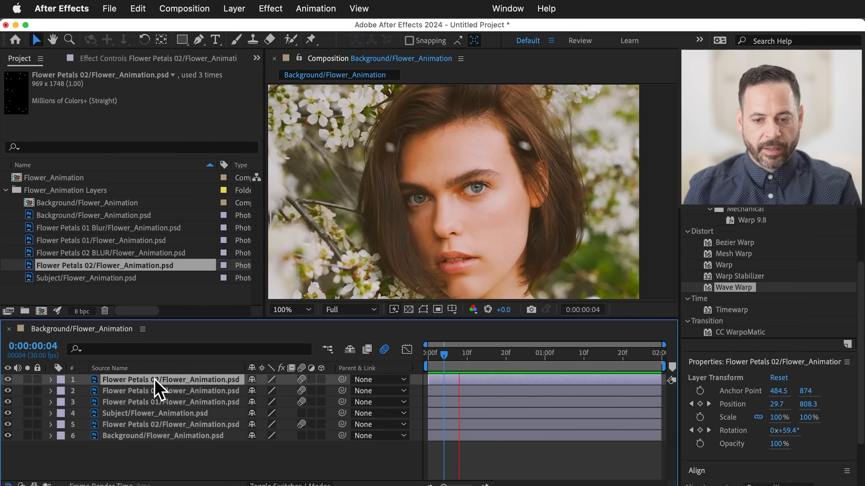
left_click(132, 402)
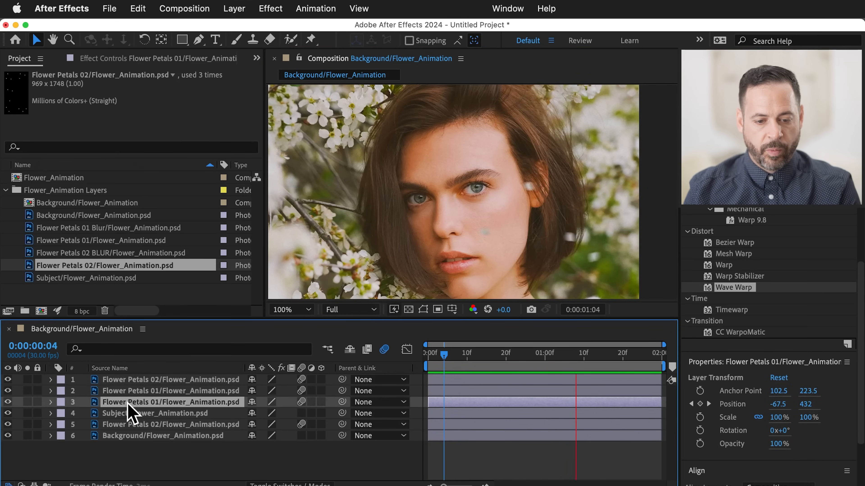
left_click(128, 391)
left_click(128, 380)
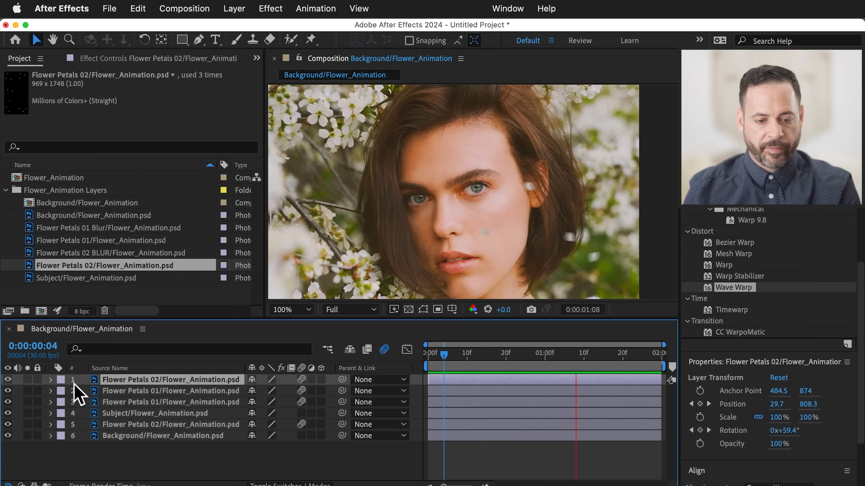
key("s")
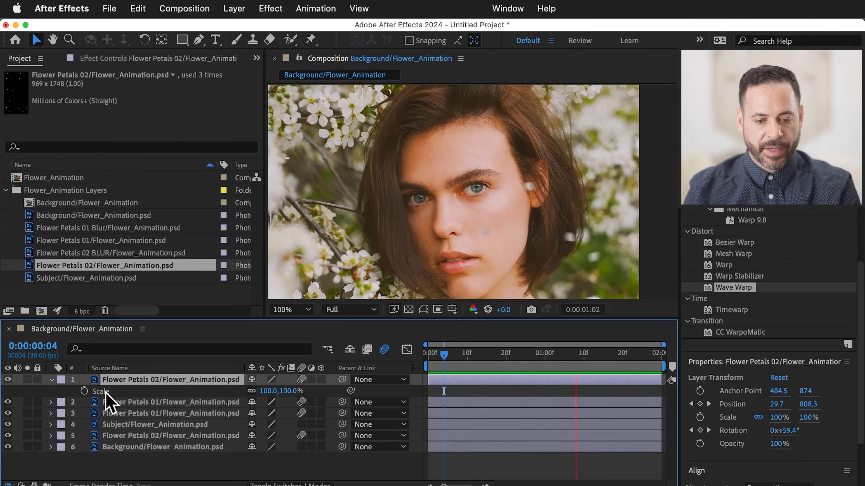
left_click_drag(271, 391, 301, 387)
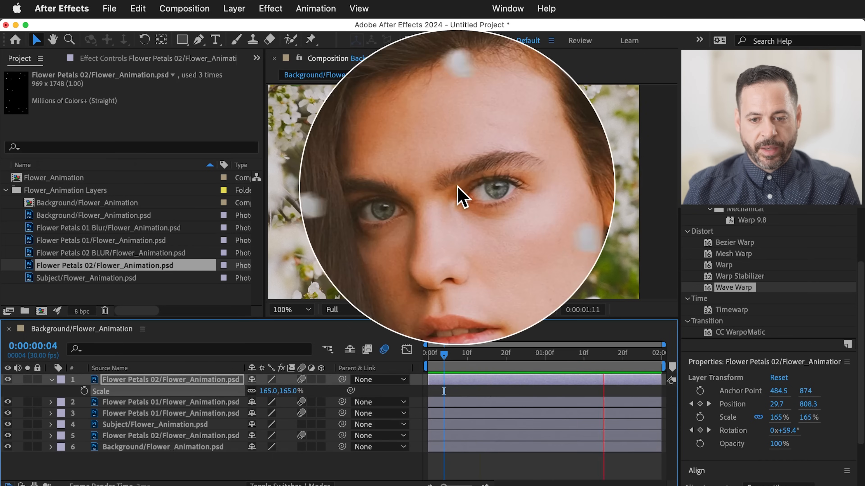
Step: Review the enlarged foreground petals in a maximized composition view, stop playback, and restore the layout
left_click(327, 61)
key("grave")
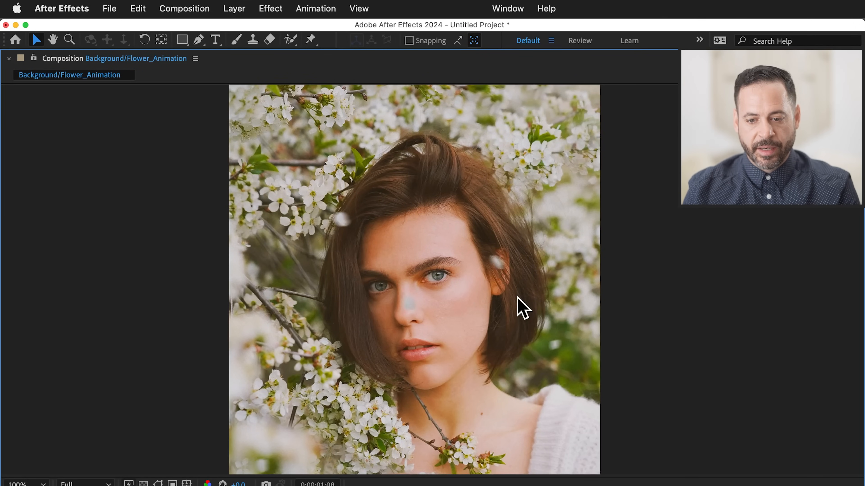
key("space")
key("space")
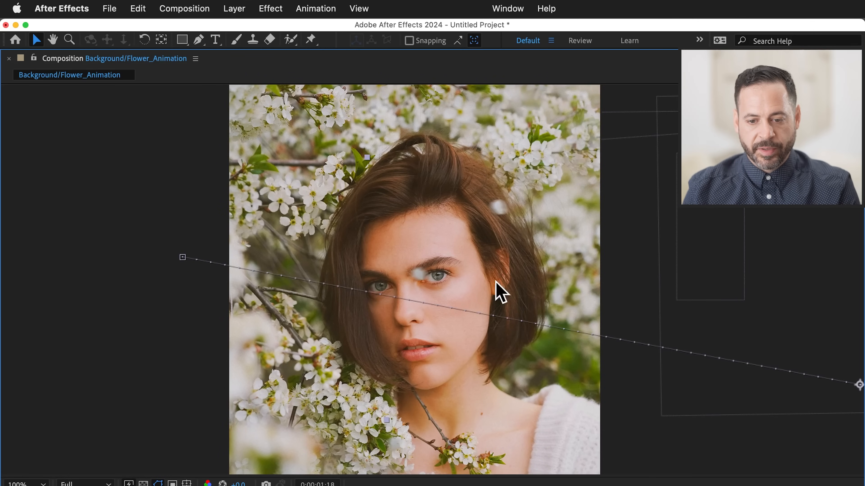
double_click(55, 60)
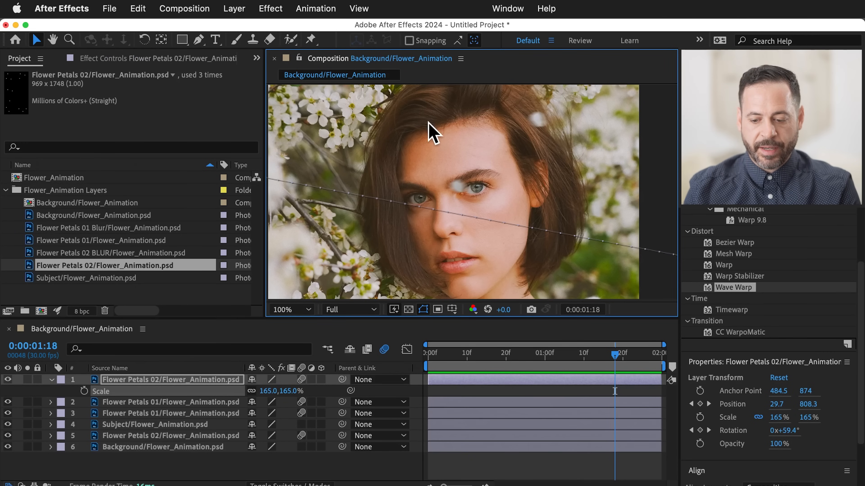
Step: Move the topmost Flower Petals 02 layer's Position keyframe at 0:00:01:20 to about 2654.5, 1044, outside the frame, and collapse the layer
key("comma")
left_click(167, 381)
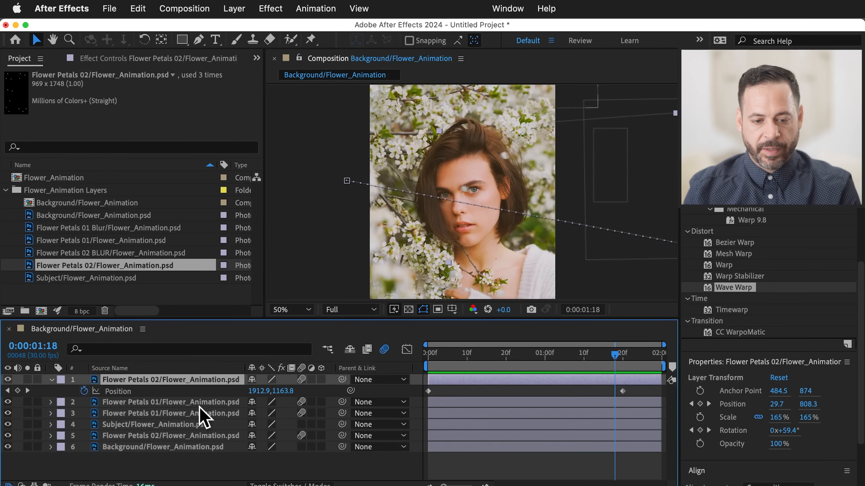
left_click(28, 391)
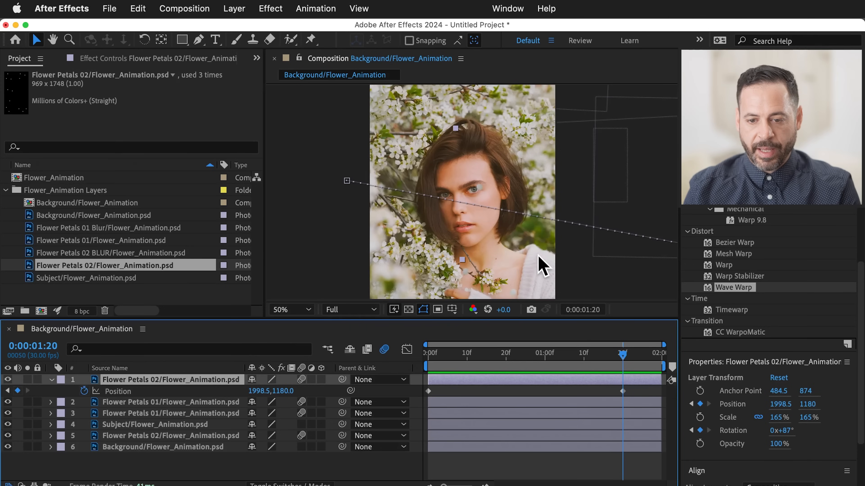
left_click(622, 391)
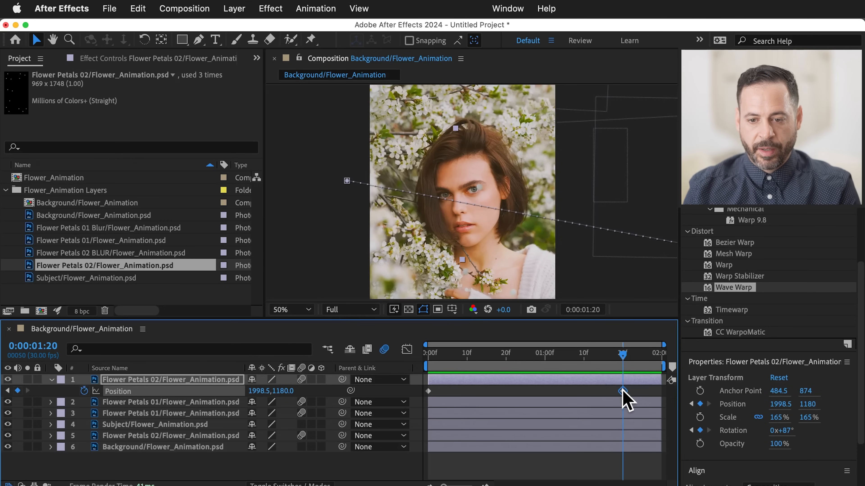
scroll(498, 244, "down", 1)
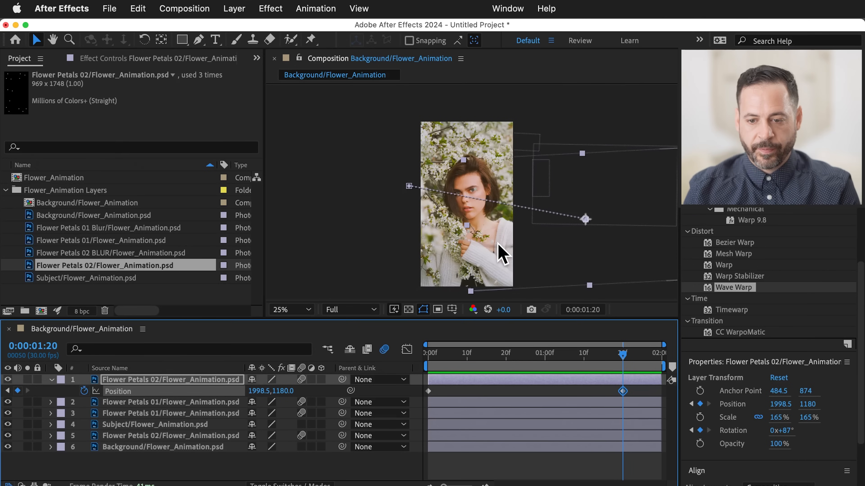
left_click(562, 240)
left_click_drag(543, 264, 440, 216)
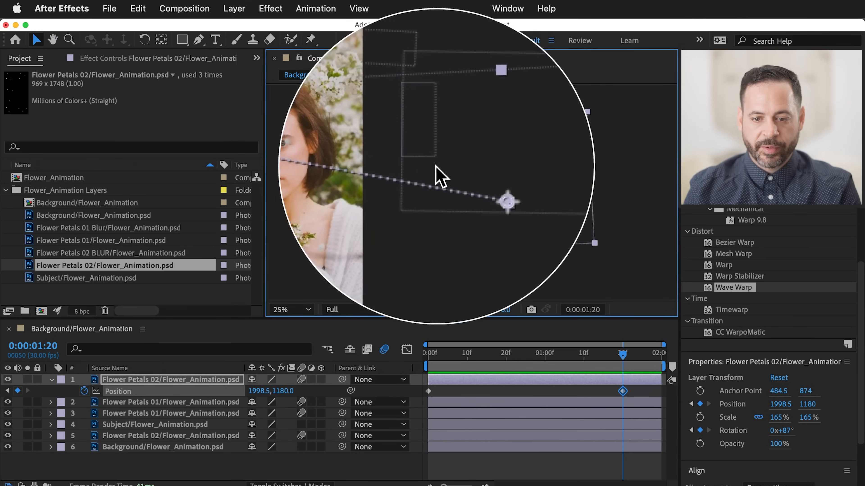
left_click(119, 391)
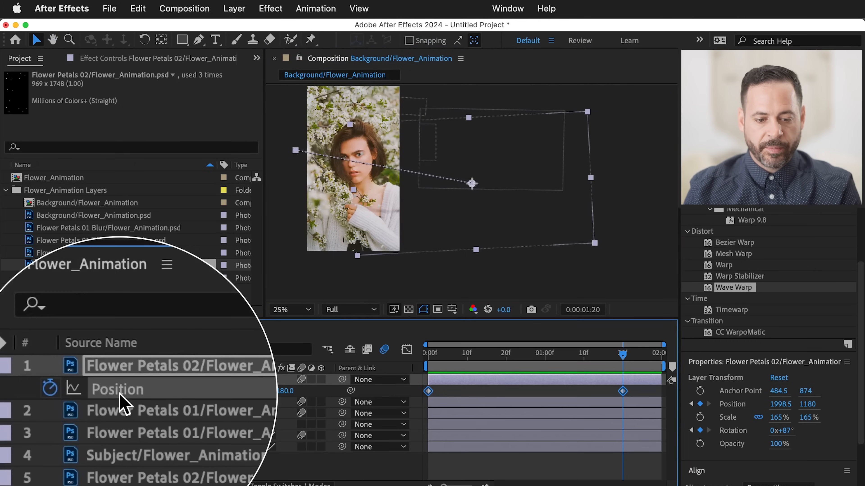
left_click(515, 383)
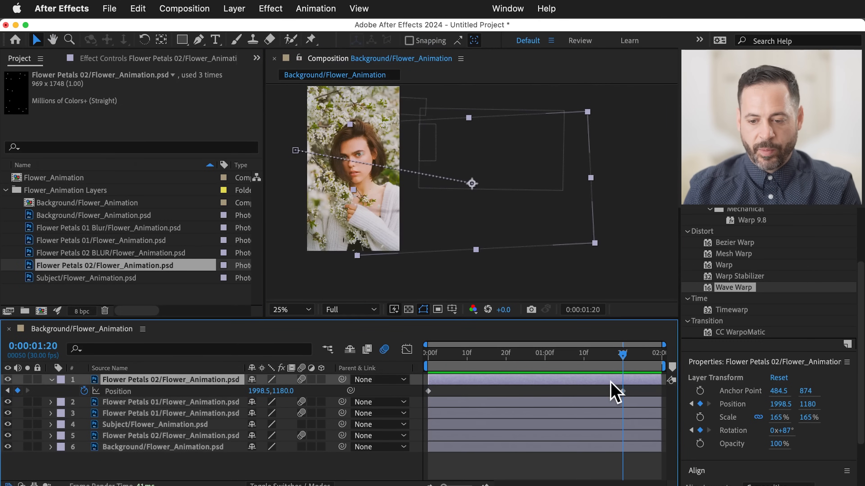
left_click(622, 392)
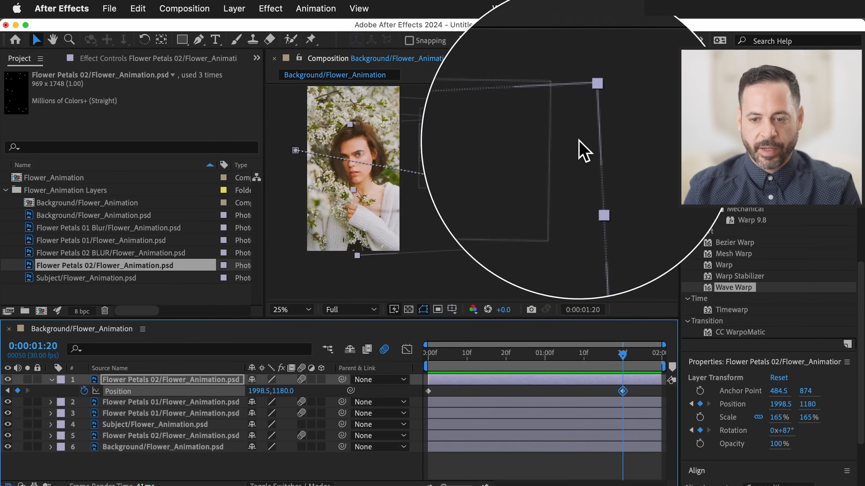
left_click_drag(476, 177, 524, 169)
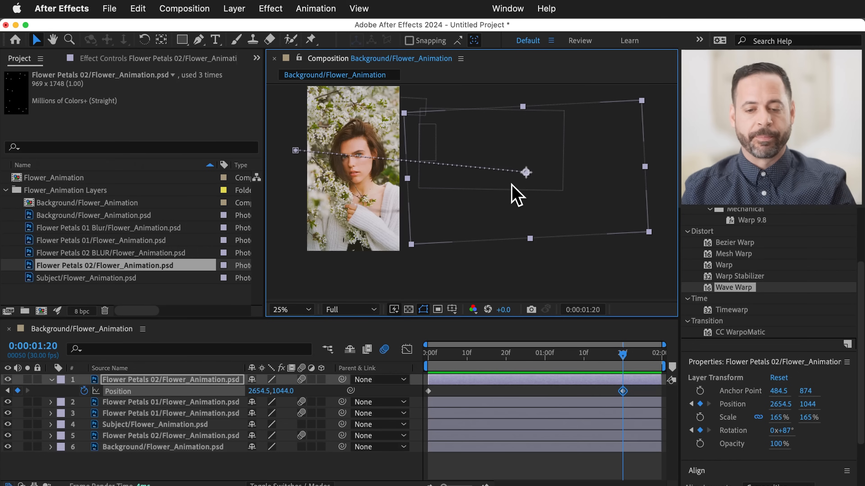
left_click(51, 380)
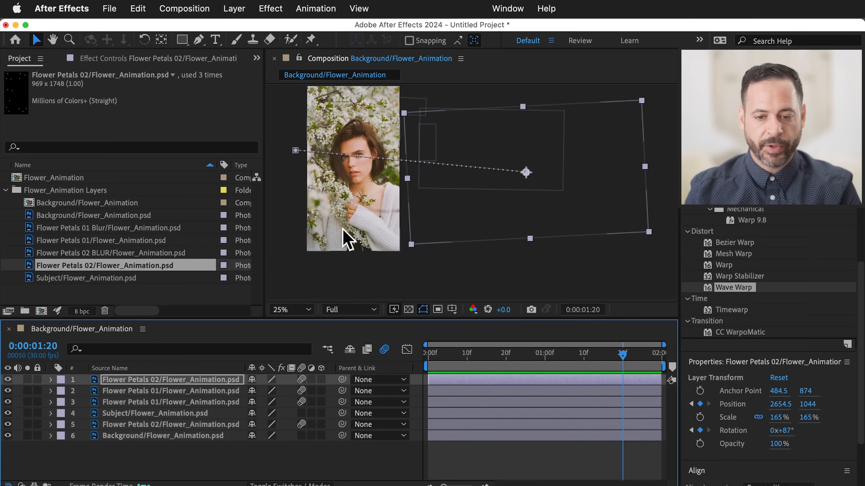
Step: Watch the petal animation in a maximized composition view, at 100% and then 50% zoom, and restore the layout
left_click(326, 60)
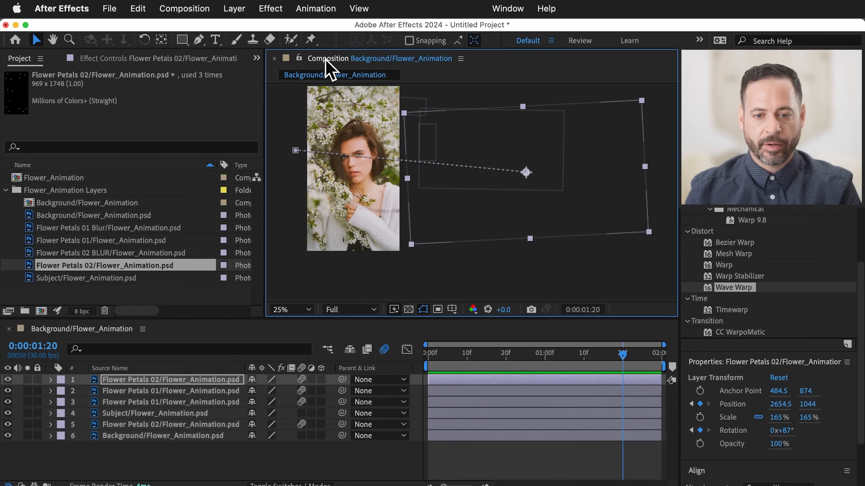
key("grave")
key("period")
key("period")
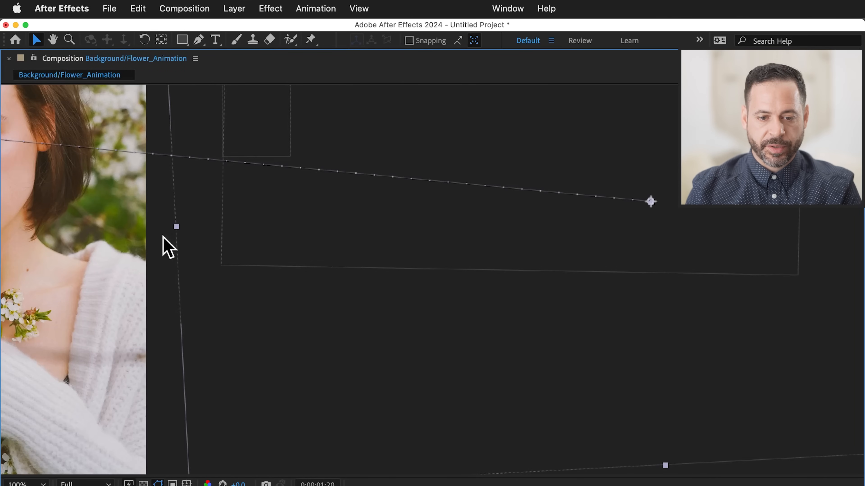
key("h")
left_click_drag(58, 289, 455, 373)
key("v")
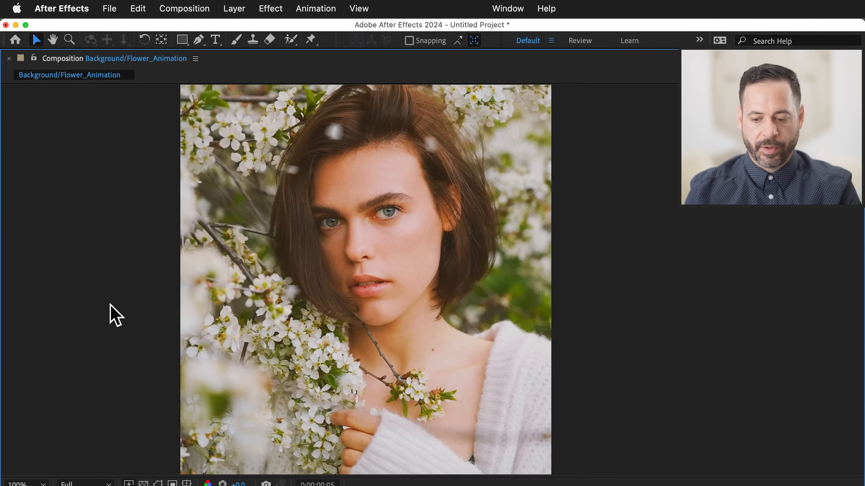
key("comma")
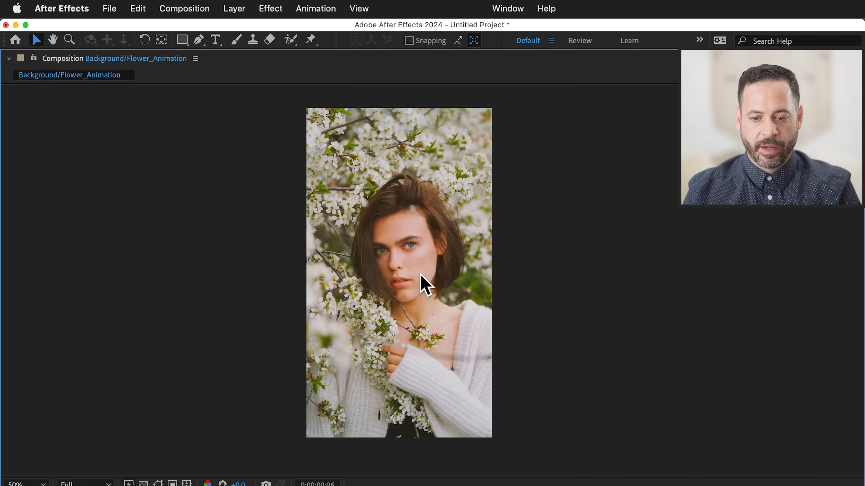
double_click(60, 59)
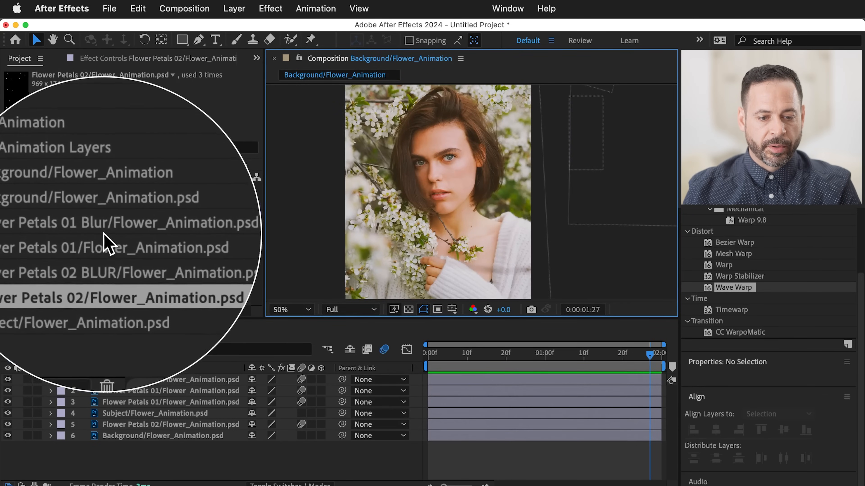
Step: Add Flower Petals 02 BLUR above all other layers in the composition and select it with the playhead at 0:00:00:00
left_click(84, 254)
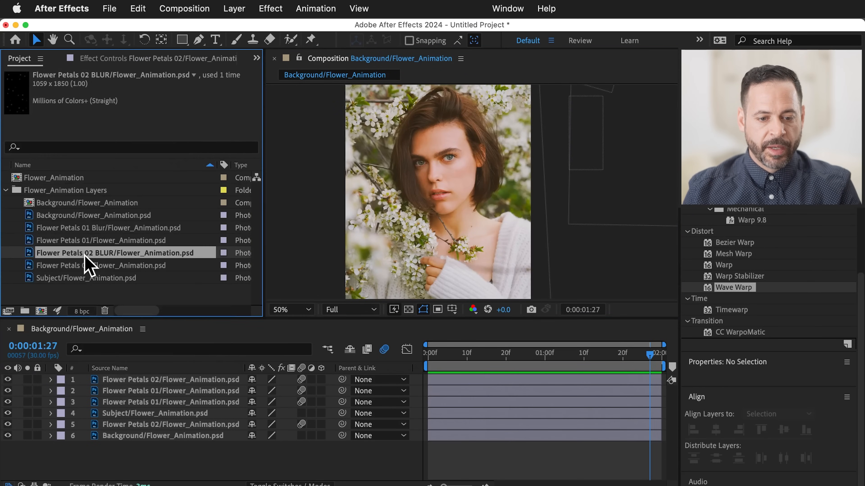
left_click_drag(85, 261, 150, 386)
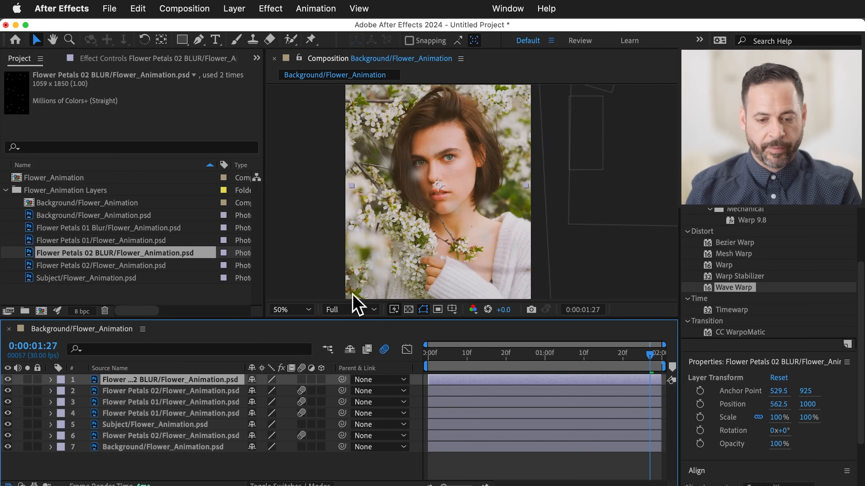
left_click(50, 391)
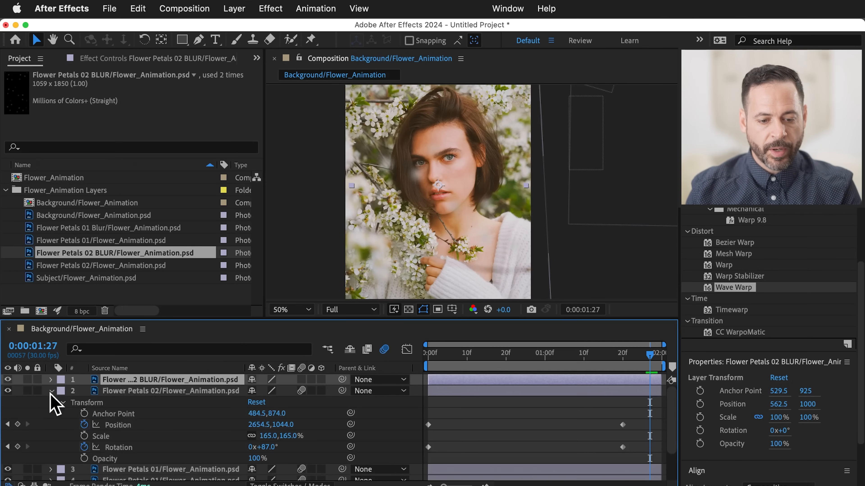
left_click(122, 426)
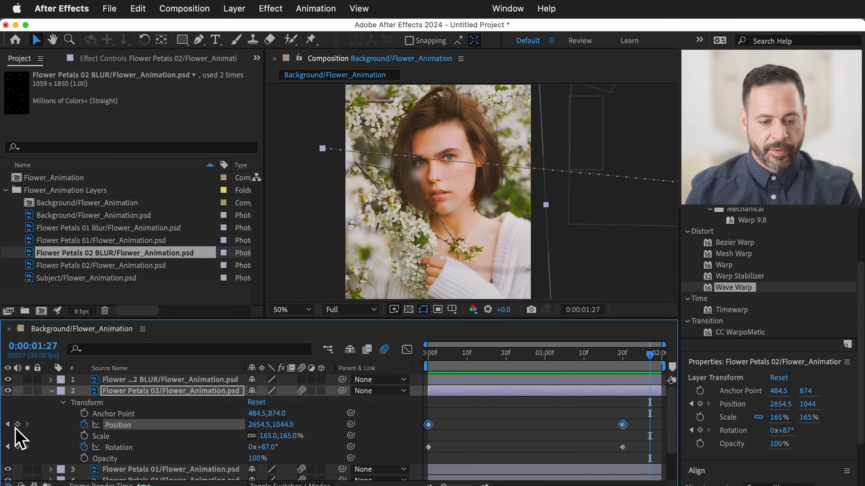
left_click(7, 424)
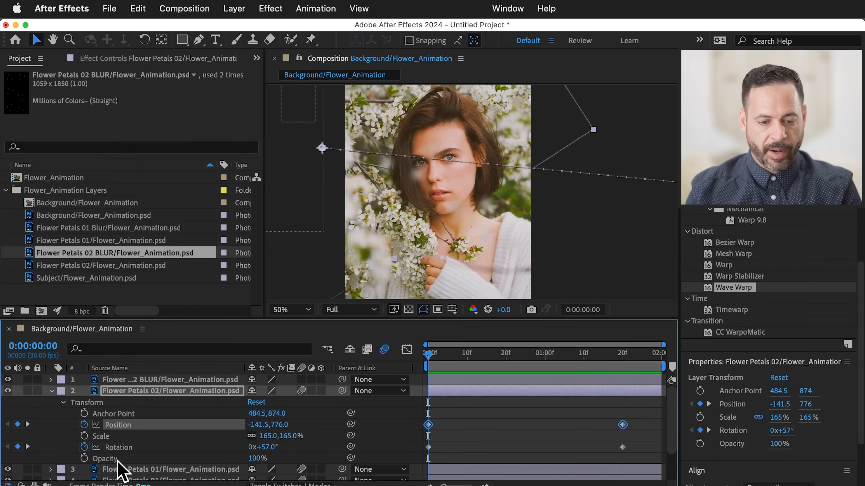
left_click(51, 390)
left_click(136, 380)
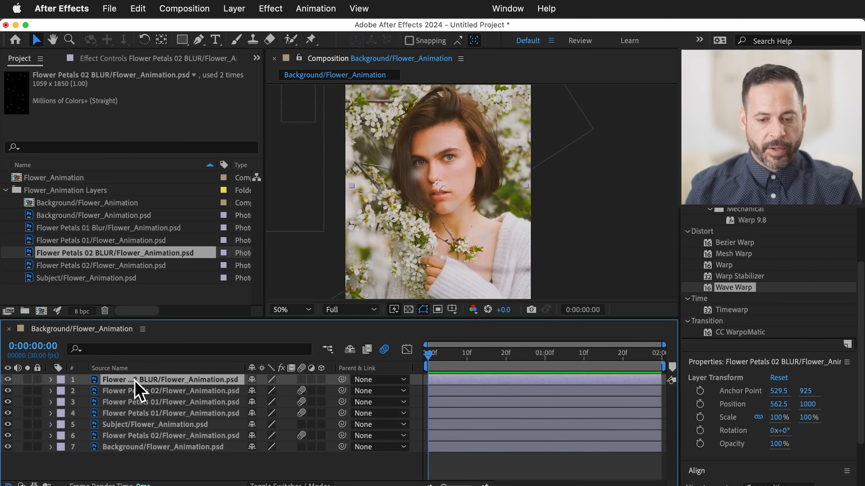
Step: Keyframe the Flower Petals 02 BLUR layer's Position from about -677.5, 1056 at 0:00:00:00 to about 1946.5, 1240 at 0:00:01:28
left_click(51, 380)
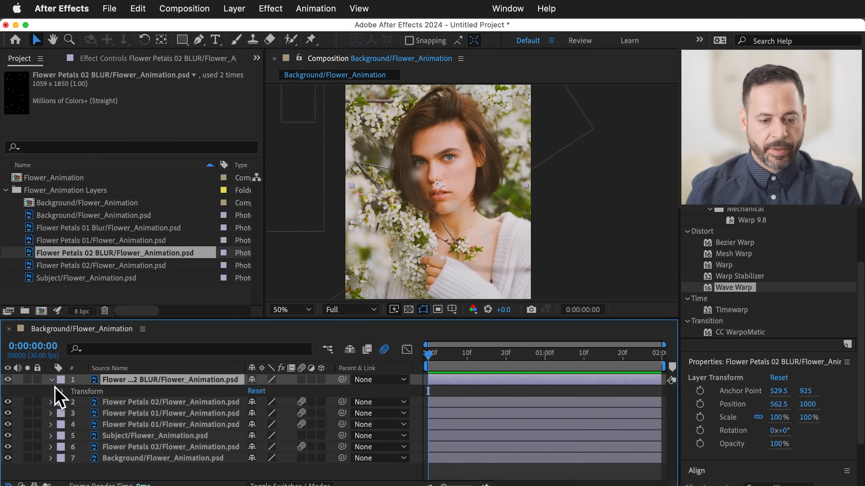
left_click(58, 396)
left_click(62, 392)
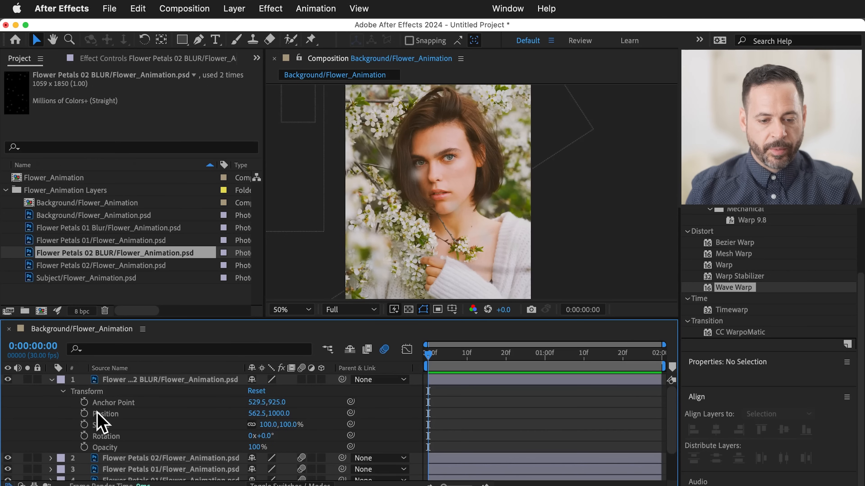
left_click(84, 413)
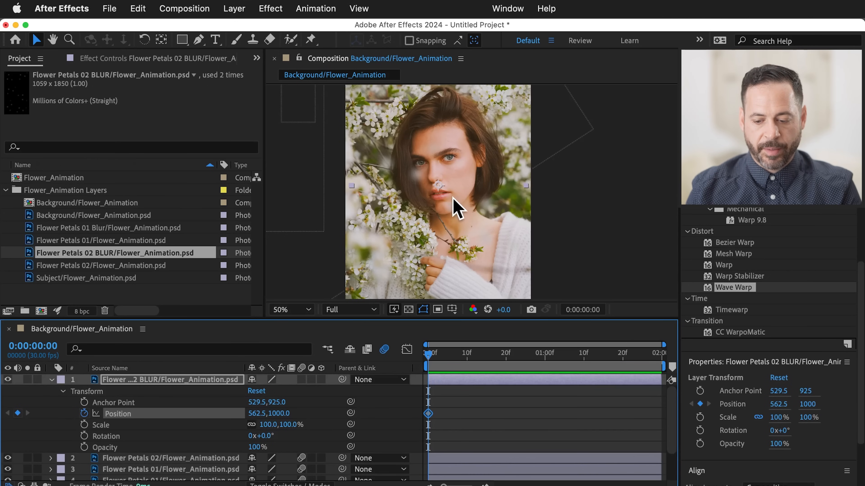
scroll(454, 201, "down", 1)
left_click_drag(480, 217, 373, 215)
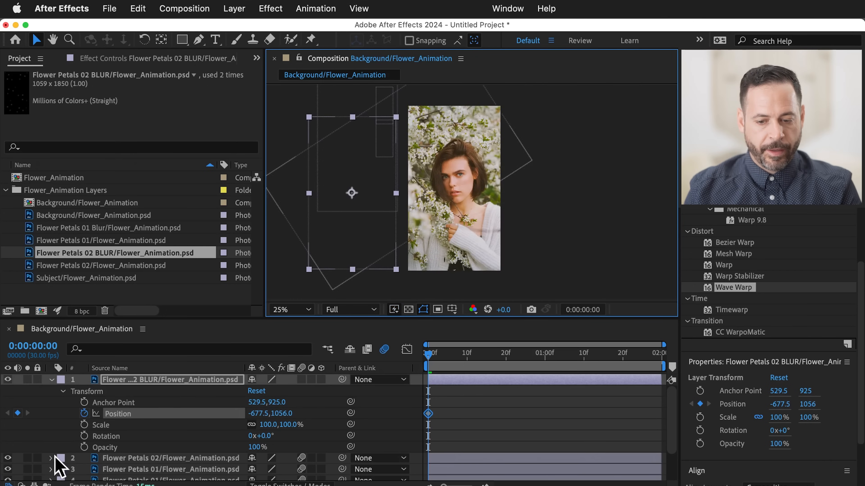
left_click(654, 354)
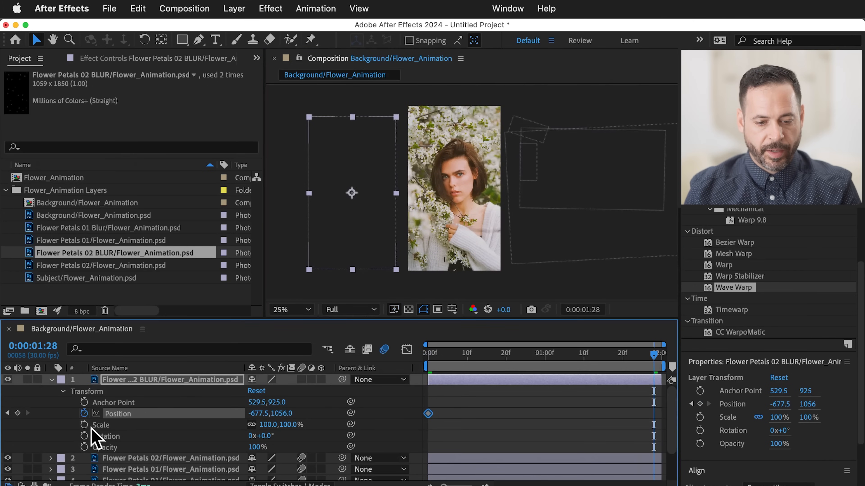
left_click_drag(348, 221, 564, 237)
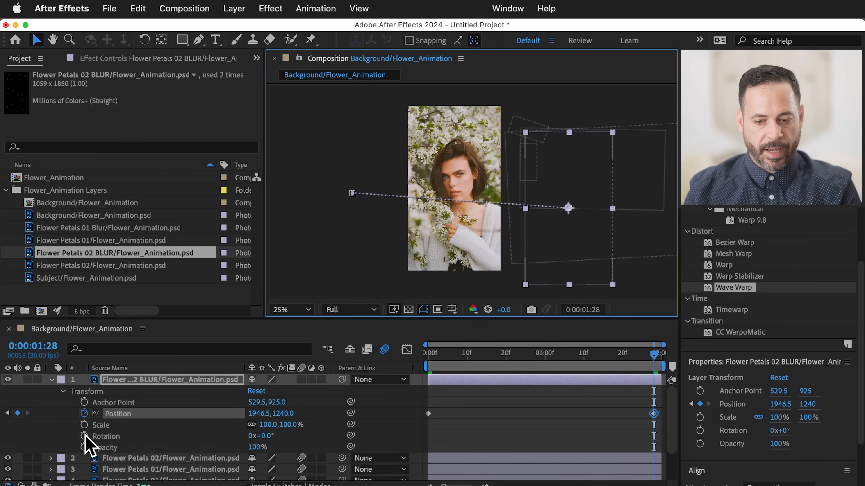
Step: Keyframe the Flower Petals 02 BLUR layer's Rotation from 0° at 0:00:00:00 to 66° at 0:00:01:28
left_click(7, 413)
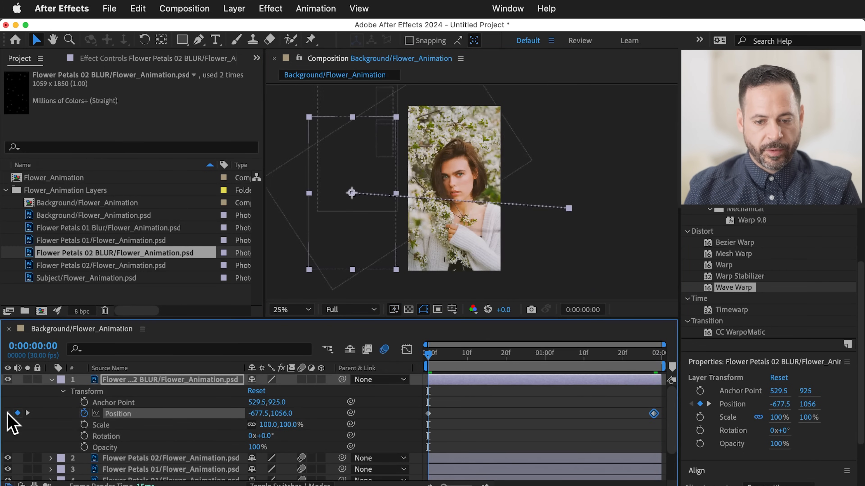
left_click(83, 436)
left_click(27, 414)
left_click_drag(268, 440, 314, 436)
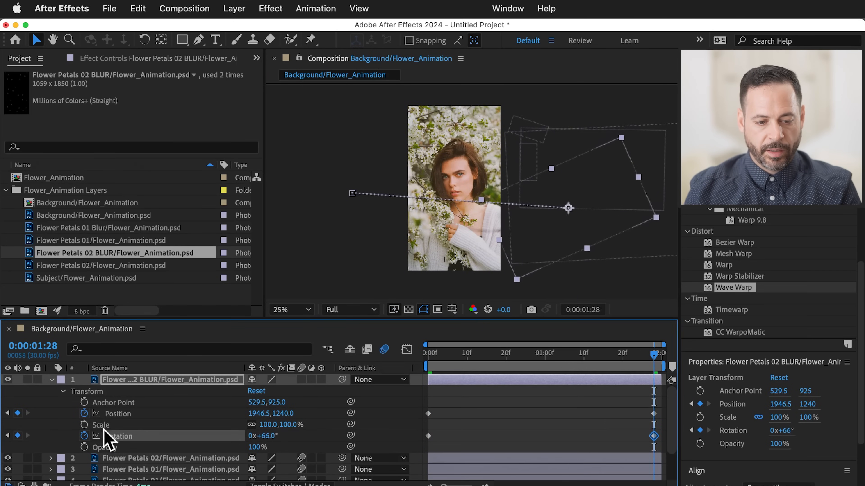
Step: Move the Flower Petals 02 BLUR layer's Position keyframe at 0:00:01:28 to about 2242.5, 1344 and deselect the layer
left_click(654, 413)
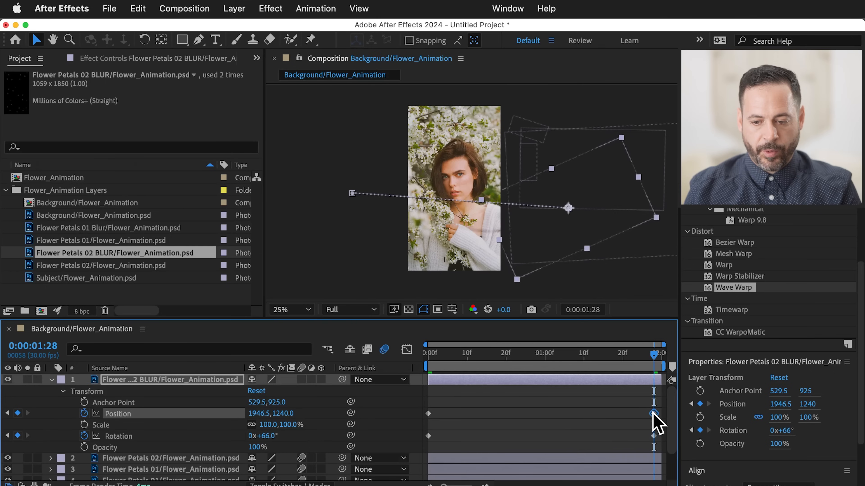
left_click_drag(540, 240, 565, 248)
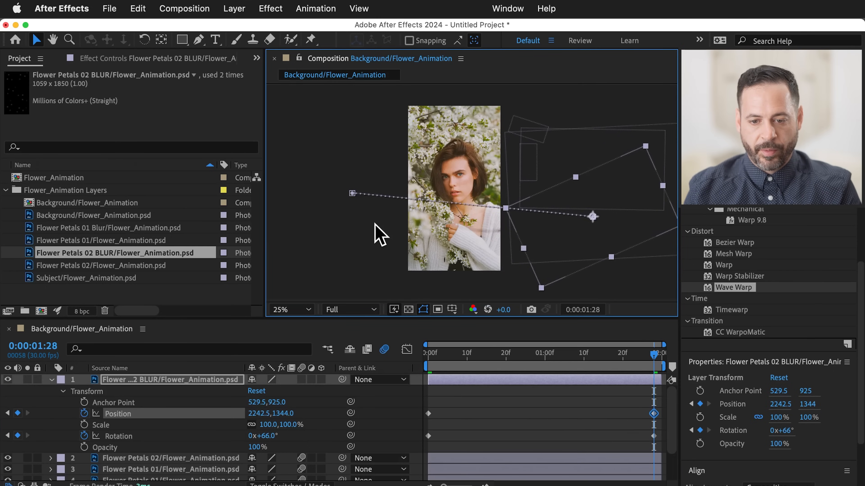
left_click(380, 235)
Step: Scale the Flower Petals 02 BLUR layer to 145% and move its 0:00:01:28 Position keyframe to about 2690.5, 1312, outside the frame
key("space")
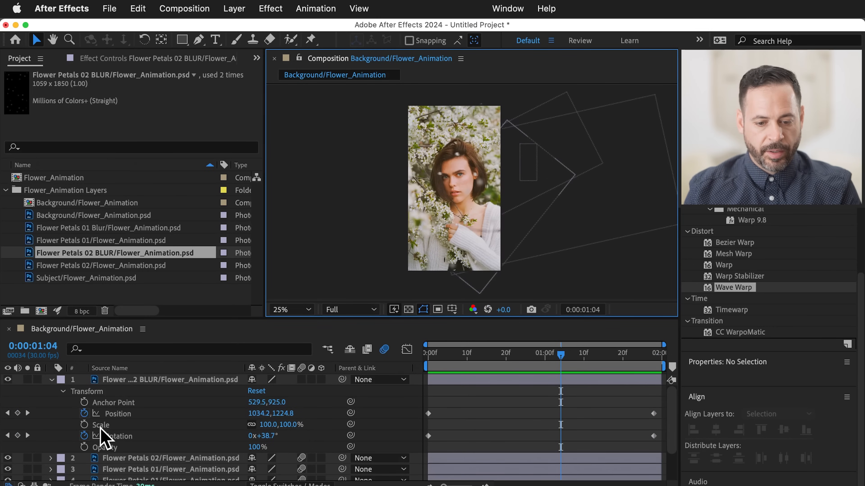
left_click_drag(272, 426, 298, 422)
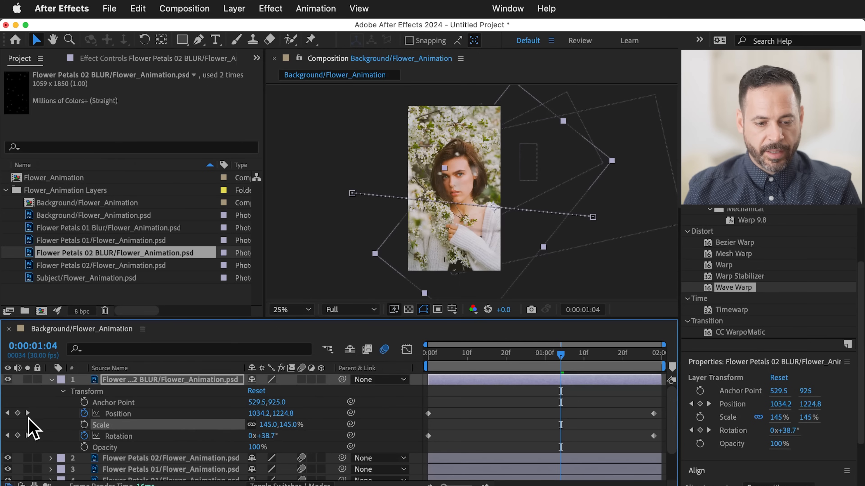
left_click(28, 414)
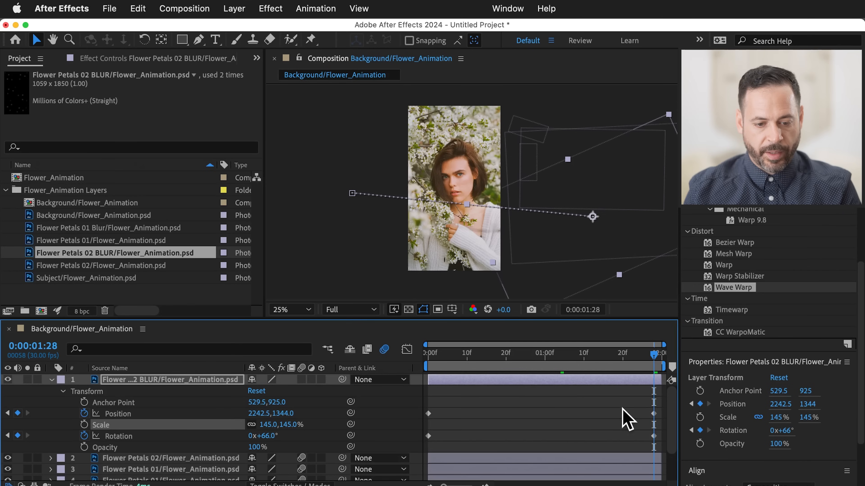
left_click(654, 403)
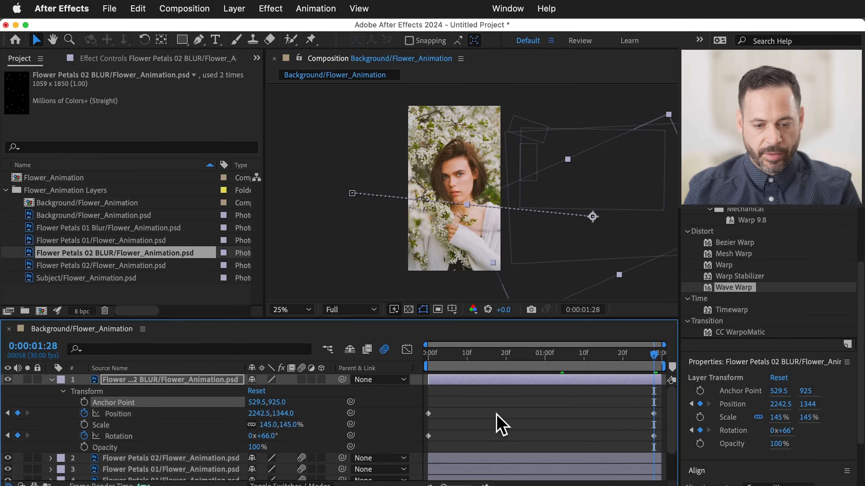
left_click(499, 428)
left_click(654, 414)
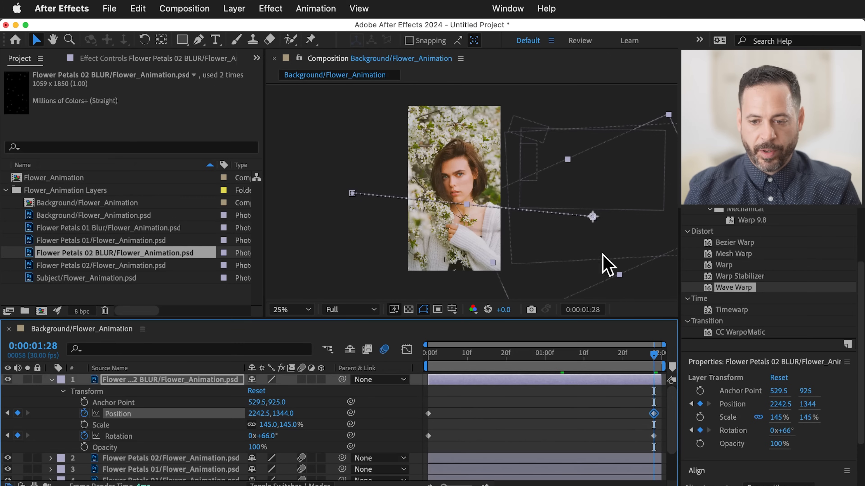
left_click_drag(545, 259, 577, 253)
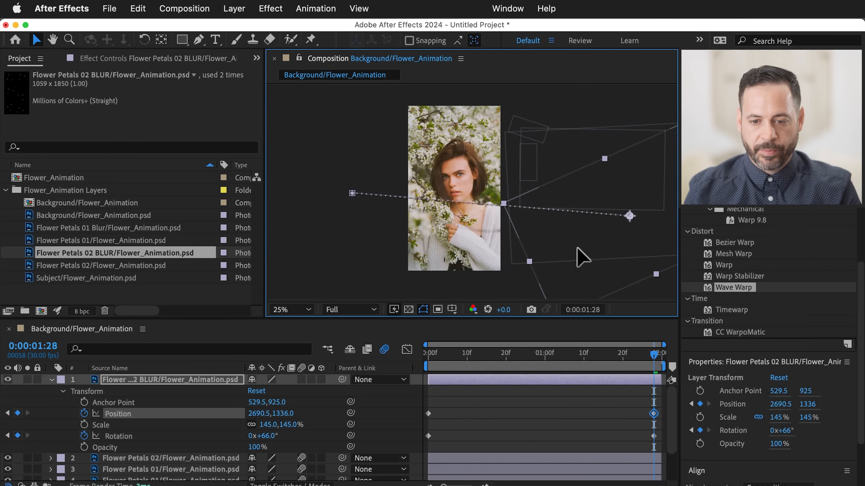
left_click(388, 246)
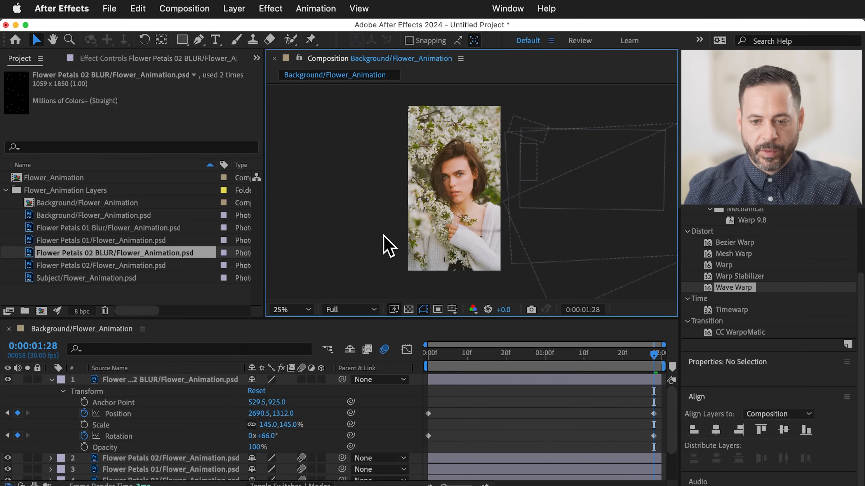
Step: Review the blurred foreground petals at 50% zoom in a maximized composition view, stop playback, and restore the layout
double_click(323, 61)
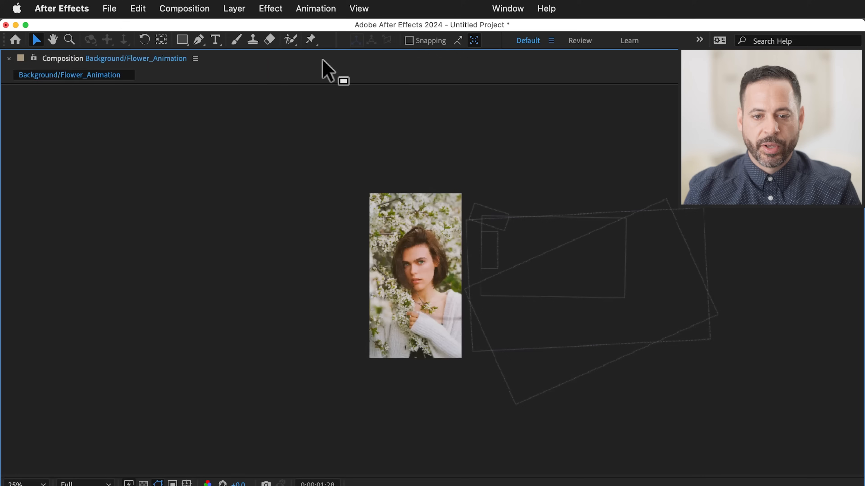
key("period")
key("period")
key("comma")
key("space")
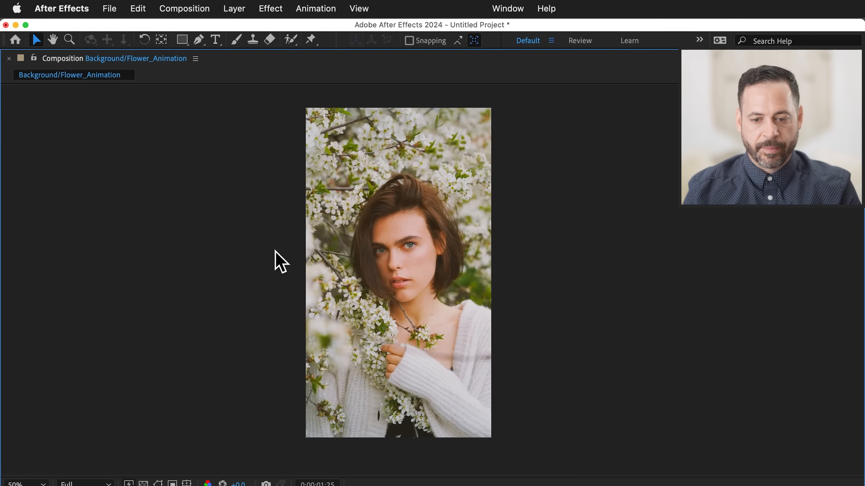
key("space")
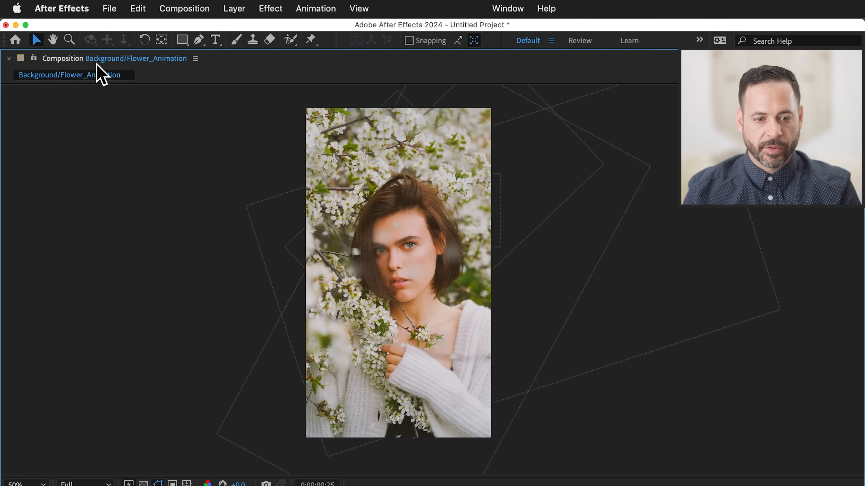
double_click(66, 59)
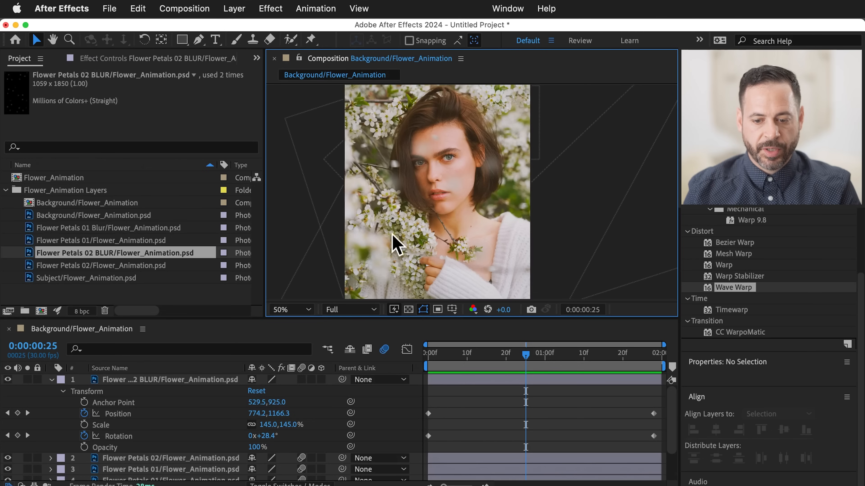
Step: Set the Flower Petals 02 BLUR layer's Rotation keyframe at 0:00:01:28 to -44° and preview the animation
left_click(27, 436)
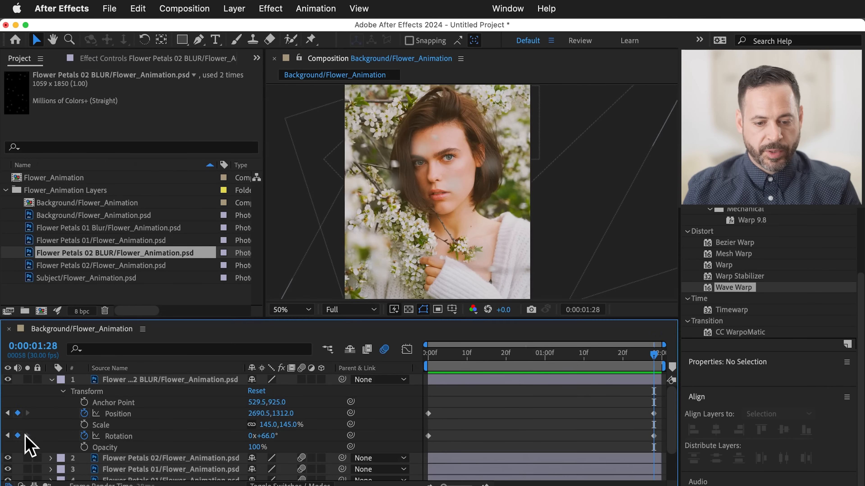
left_click_drag(268, 442, 203, 451)
key("space")
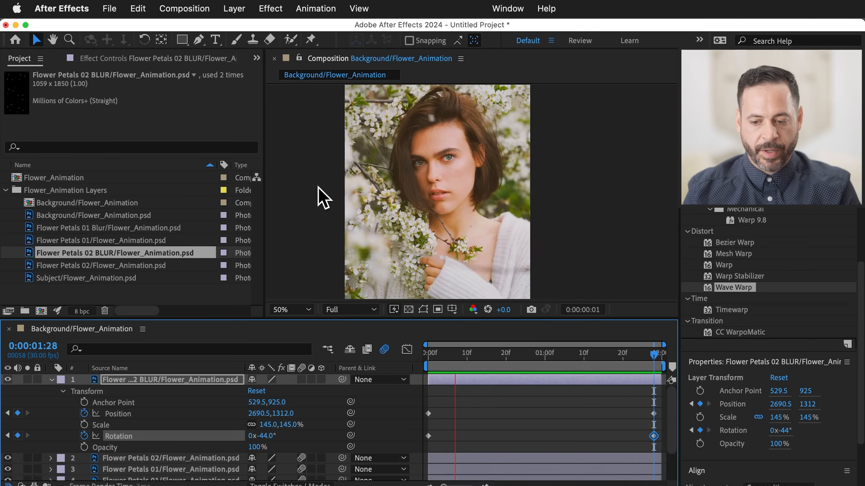
key("space")
Step: Review the full petal animation in a maximized composition view with nothing selected, then restore the layout and stop playback
left_click(324, 61)
key("grave")
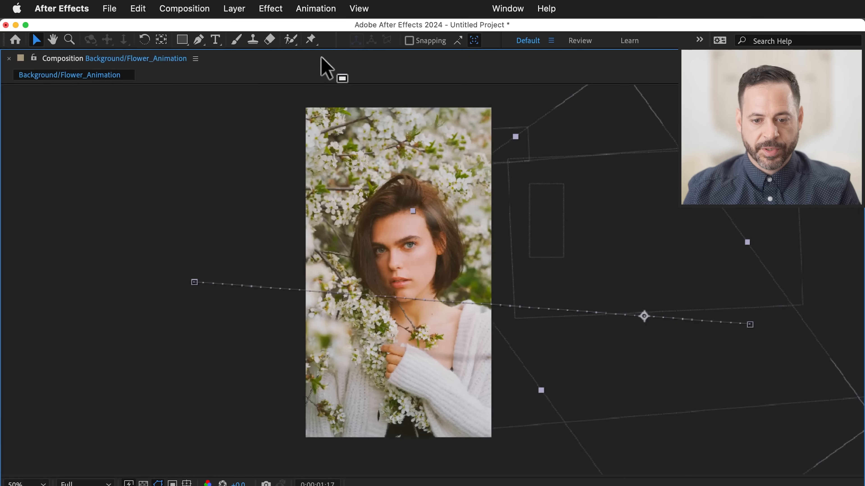
left_click(240, 161)
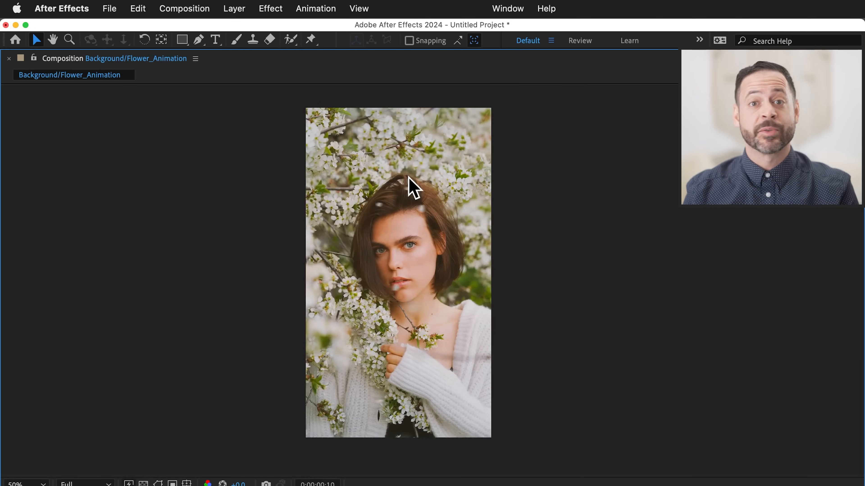
double_click(61, 58)
key("space")
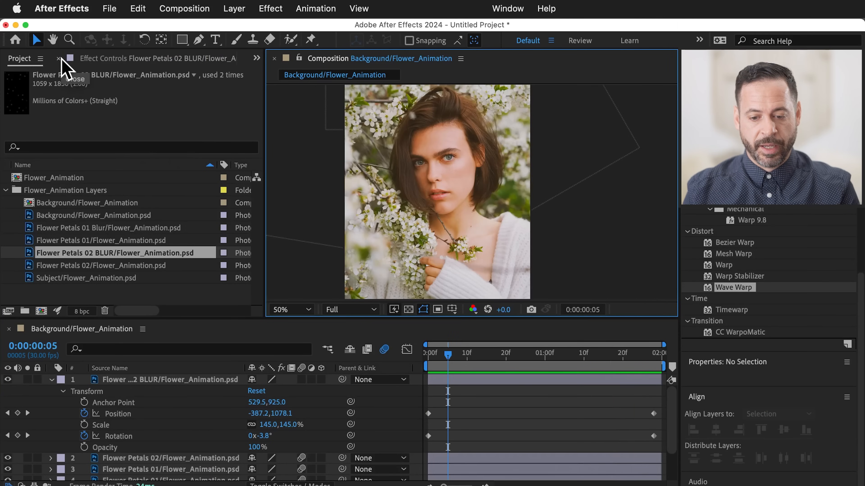
Step: Collapse the Flower Petals 02 BLUR layer's properties and send the Background/Flower_Animation composition to the Adobe Media Encoder queue
left_click(51, 380)
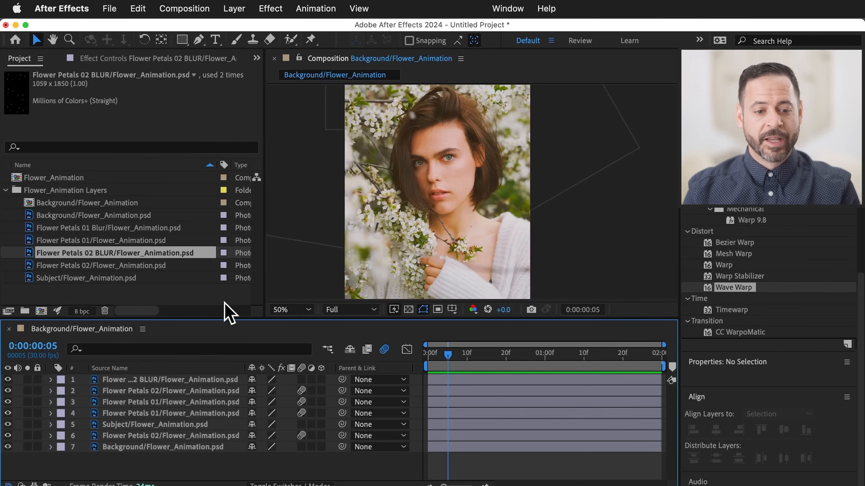
left_click(113, 8)
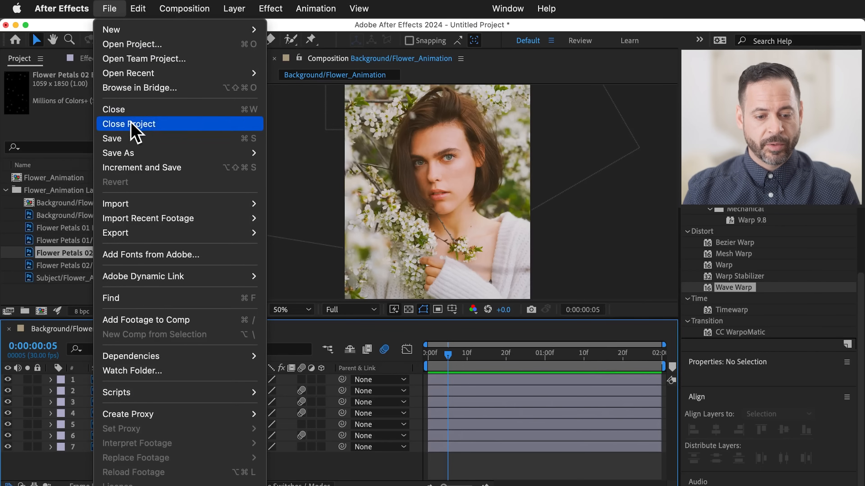
mouse_move(140, 234)
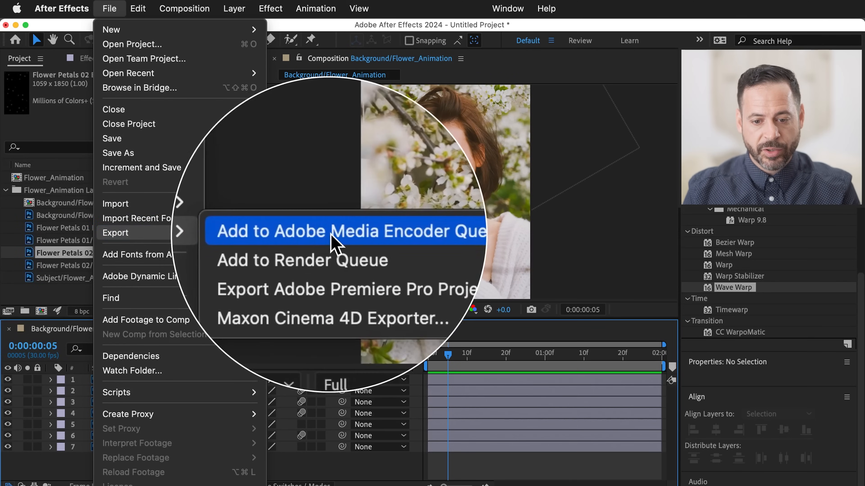
left_click(354, 234)
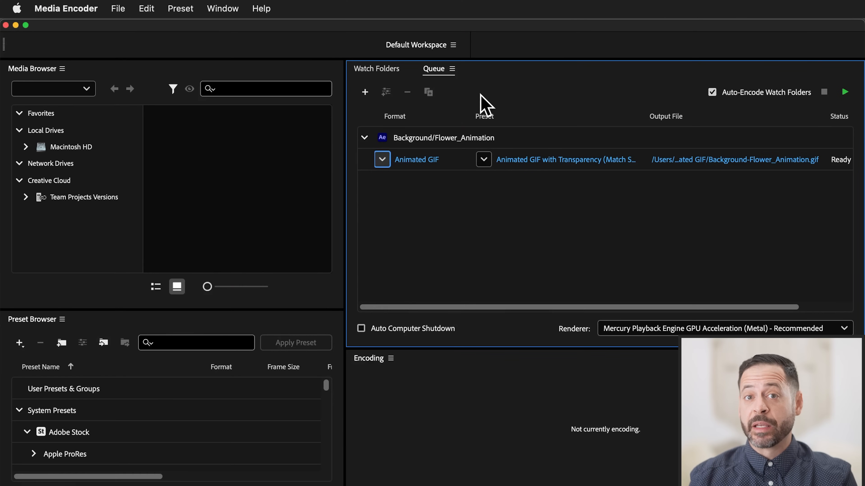
Step: Set the queued composition's format to Animated GIF with the preset Animated GIF with Transparency (Match Source)
left_click(381, 160)
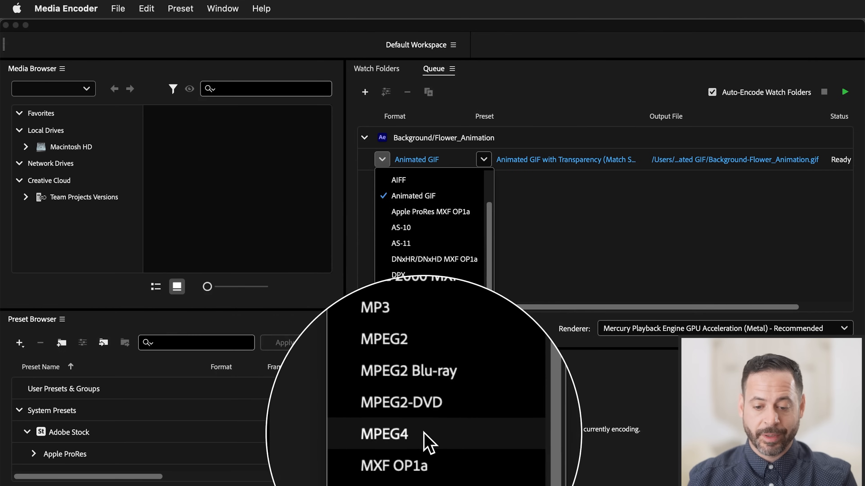
left_click(419, 202)
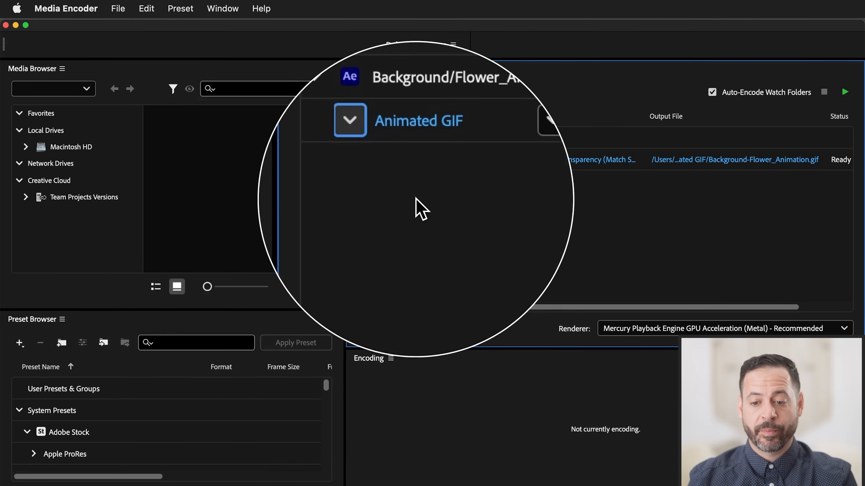
left_click(483, 160)
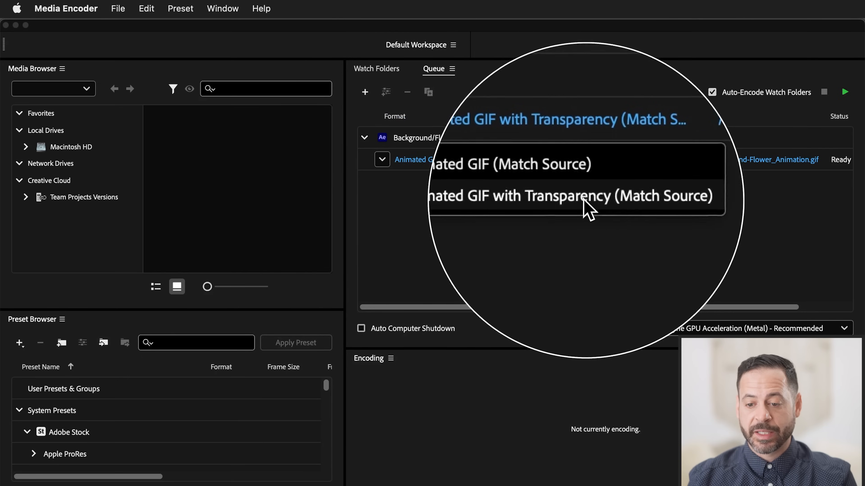
left_click(540, 201)
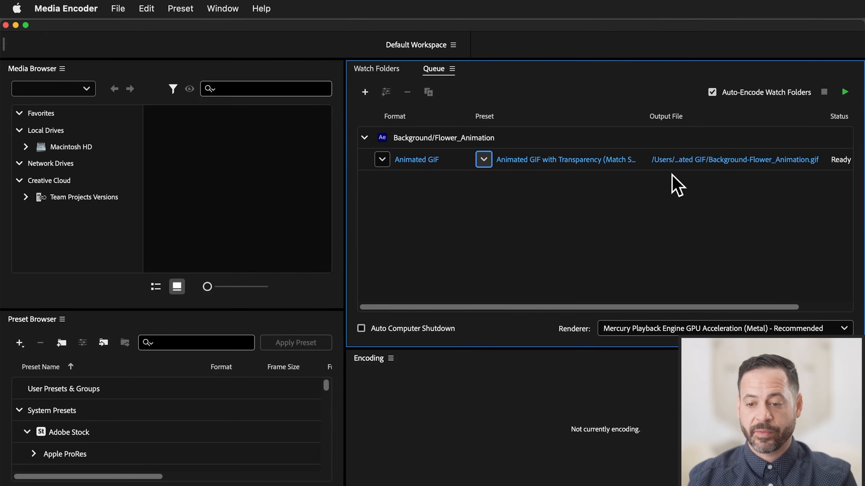
Step: Set the output file to Background-Flower_Animation in the Animated GIF folder
left_click(708, 160)
left_click(502, 144)
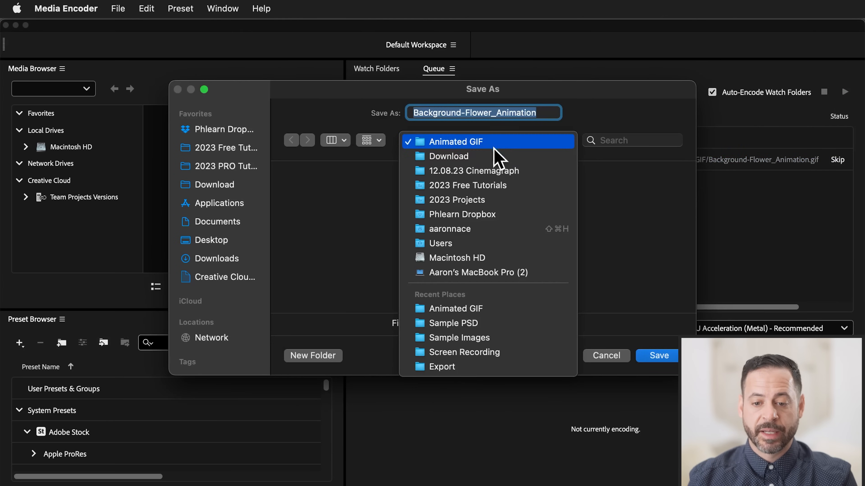
left_click(477, 142)
left_click(659, 356)
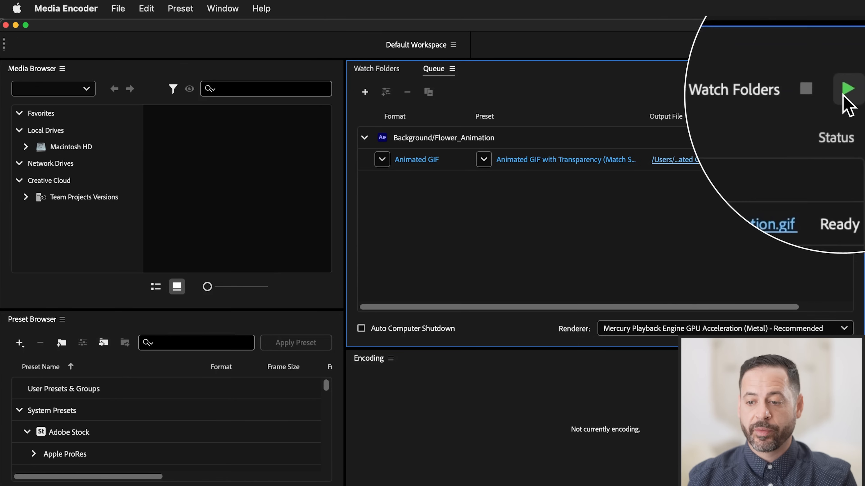
Step: Start encoding the queued GIF and follow its progress
left_click(844, 92)
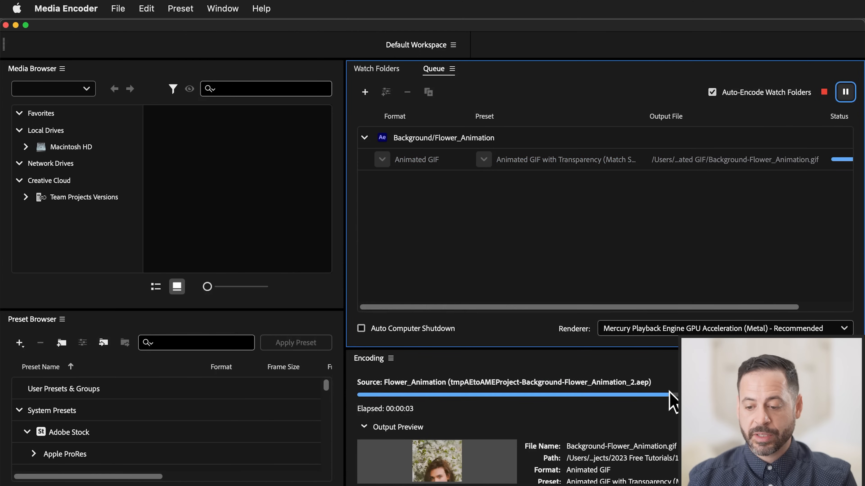
scroll(618, 469, "down", 3)
scroll(618, 472, "down", 1)
scroll(618, 472, "up", 2)
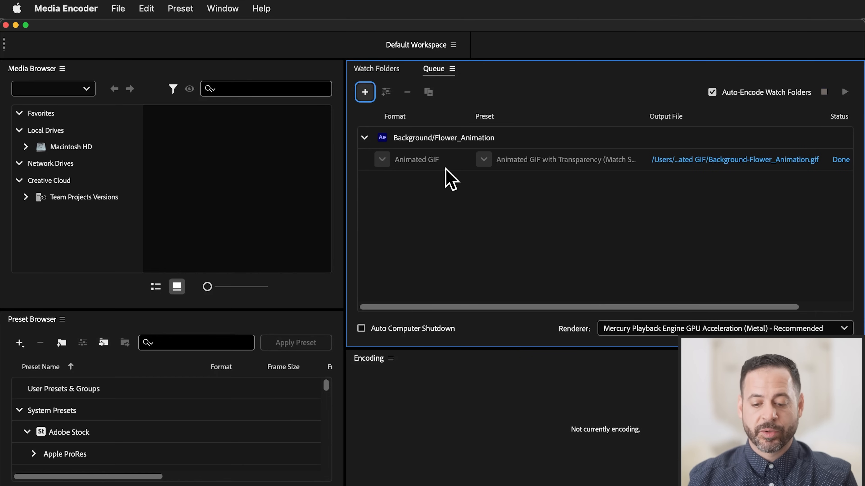
Step: Switch to Finder and open the 12.08.23 Cinemagraph folder inside 2023 Free Tutorials
key("super+space")
type("fin")
key("Return")
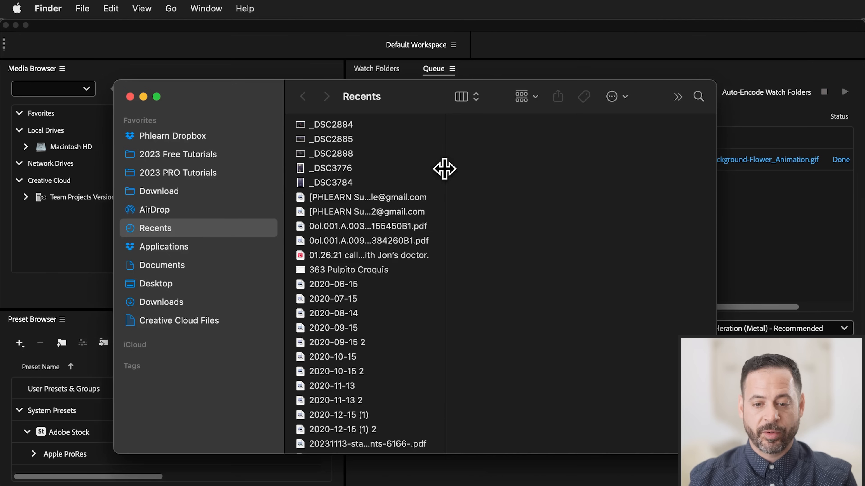
left_click(181, 155)
scroll(354, 340, "down", 3)
left_click(371, 441)
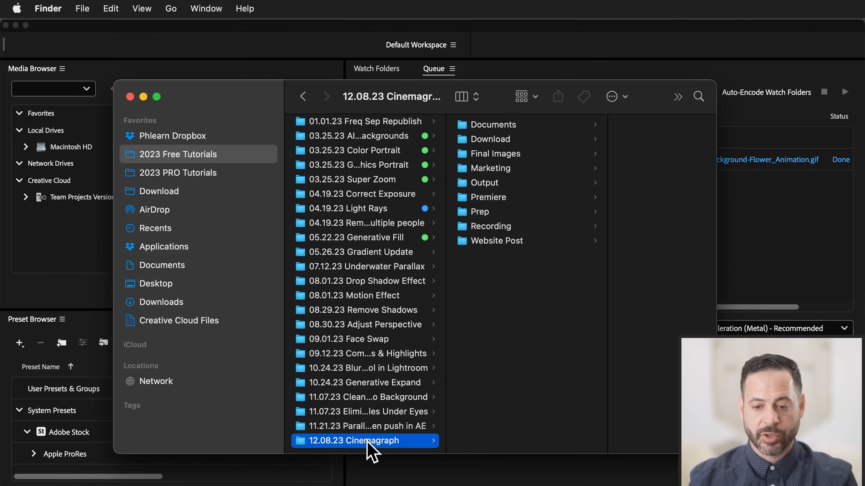
Step: Preview the exported Background-Flower_Animation.gif from the Download folder's Animated GIF subfolder in Quick Look, then close the preview
left_click(501, 139)
left_click(617, 124)
left_click(641, 127)
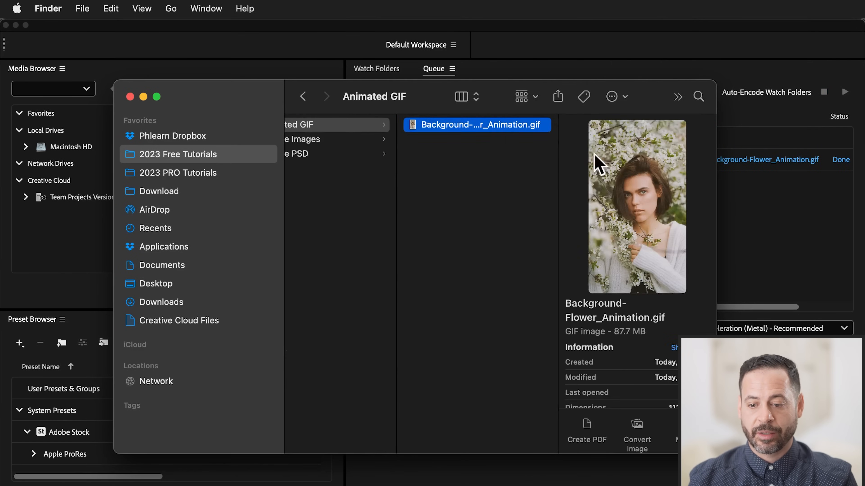
key("space")
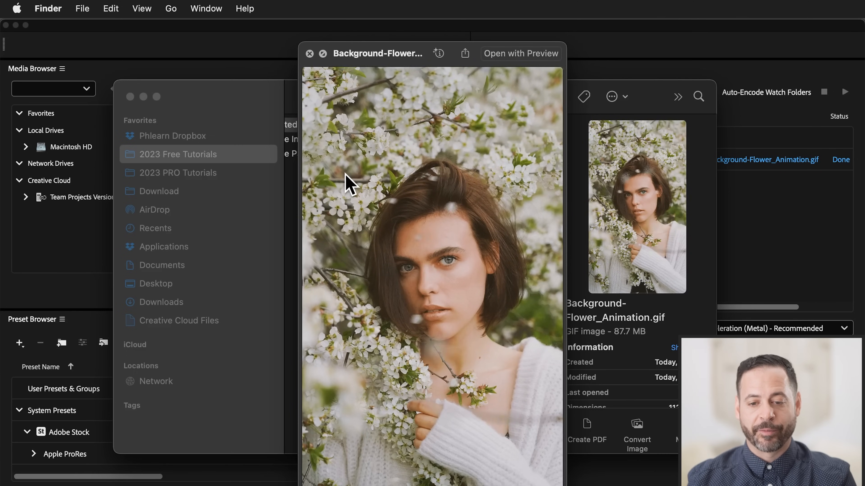
key("space")
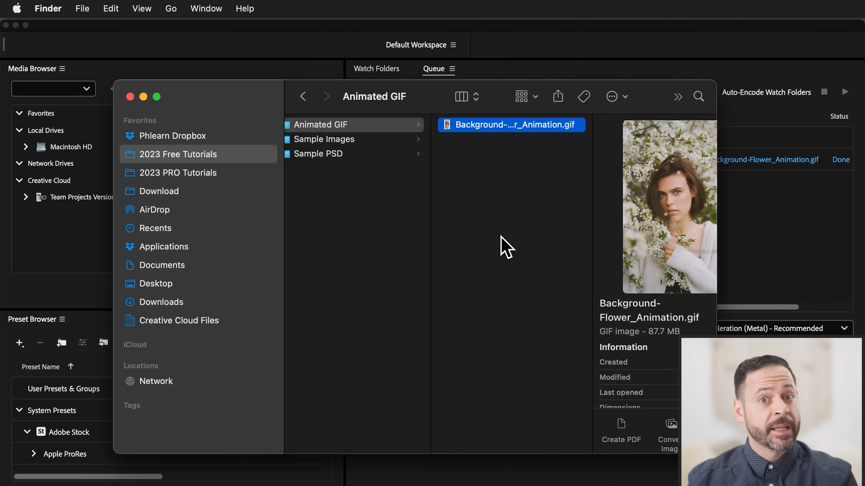